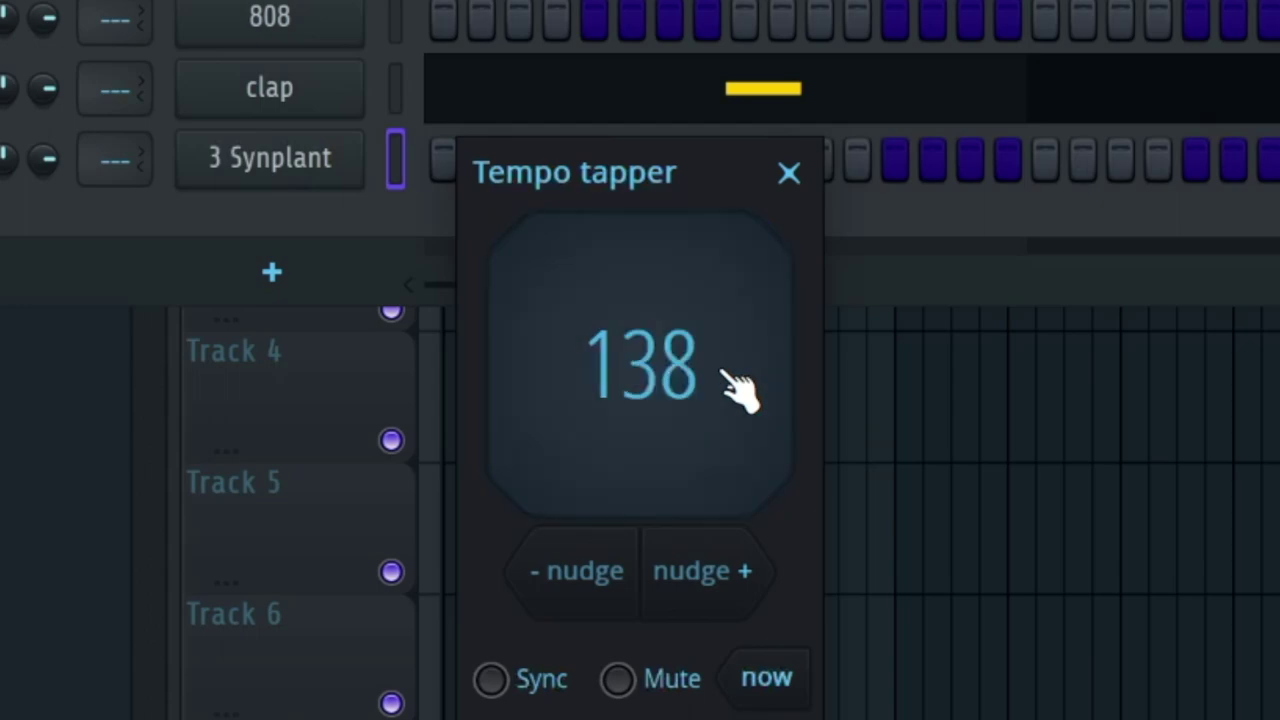
Step: Tap out a new project tempo with the tempo tapper
left_click(737, 388)
left_click(737, 388)
left_click(737, 388)
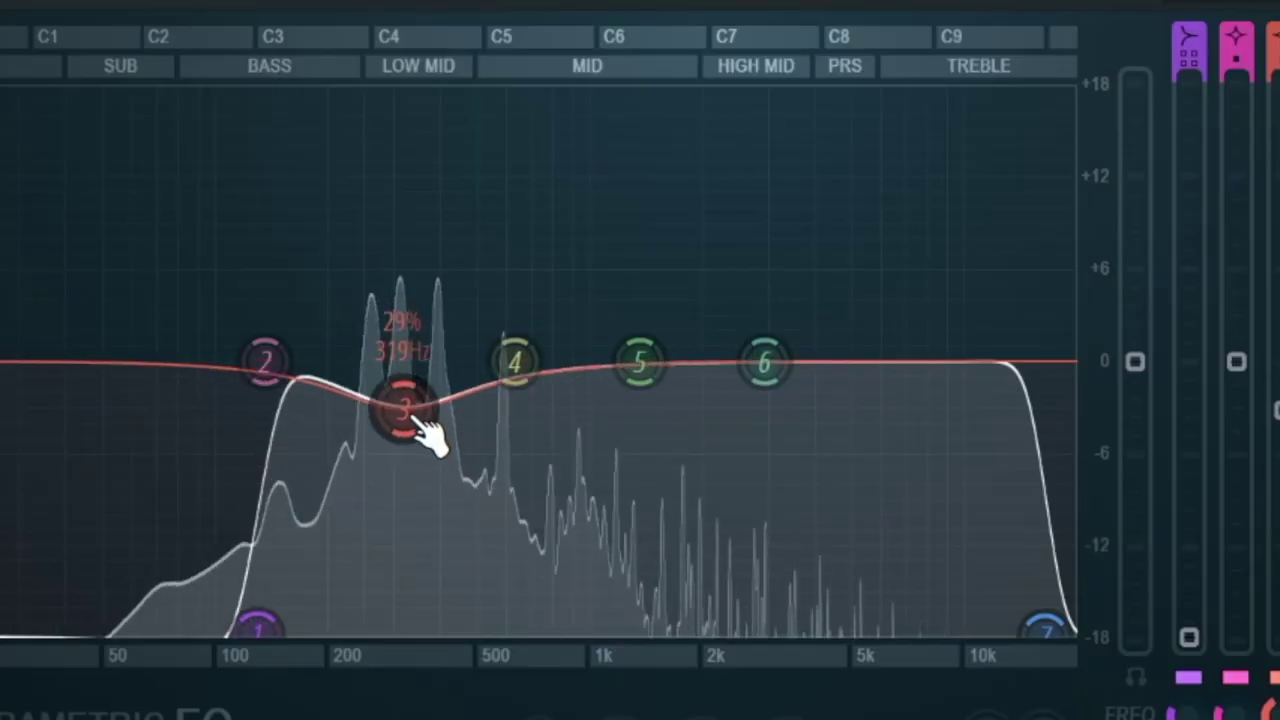
Step: In the melody's Parametric EQ 2, boost bands 4 and 6 and lower the band 7 high-cut frequency
left_click_drag(514, 362, 549, 335)
left_click_drag(762, 360, 758, 310)
left_click_drag(1035, 608, 848, 624)
left_click_drag(758, 312, 752, 220)
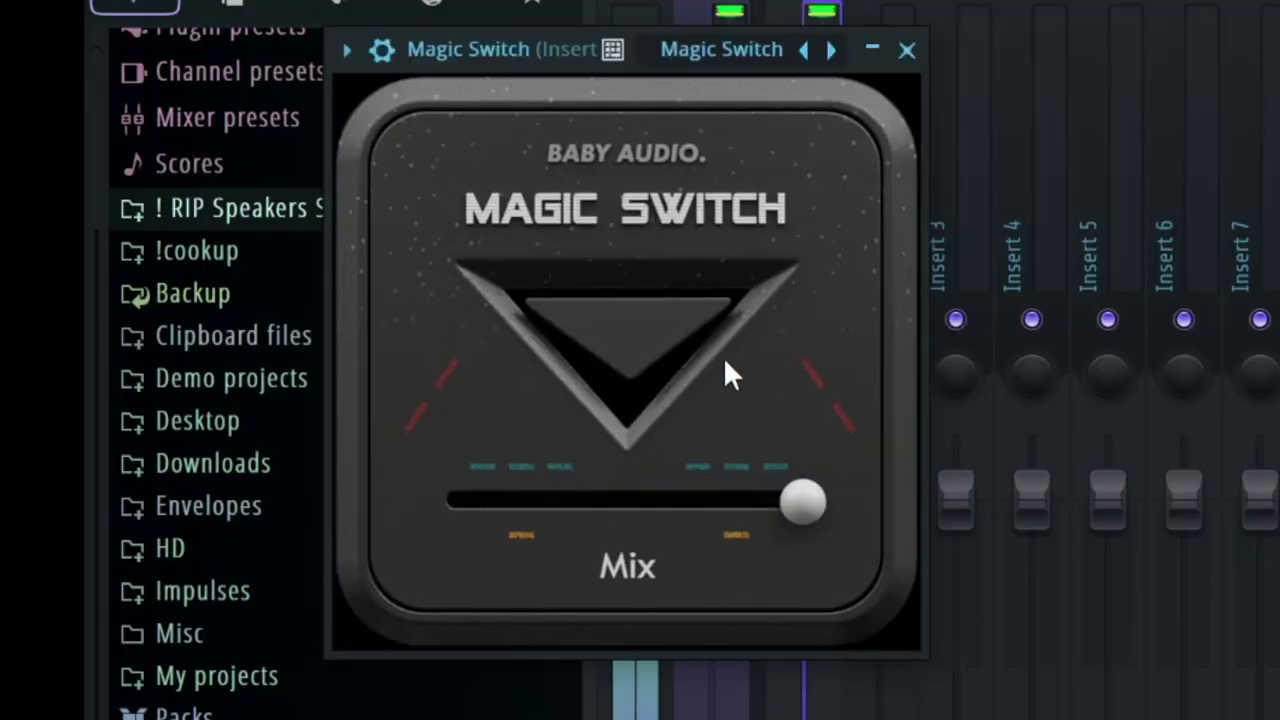
Step: Engage the Magic Switch effect and pick another RIP Speakers preset in RC-20 Retro Color
left_click(726, 365)
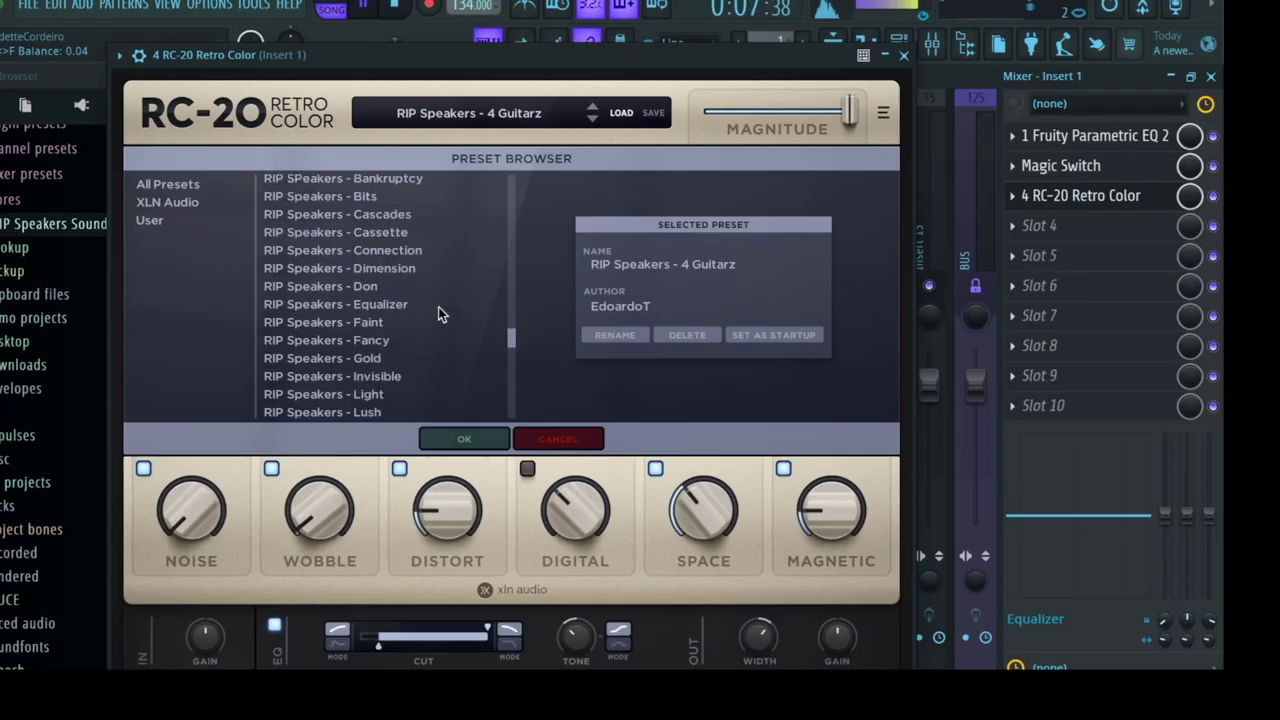
left_click(422, 291)
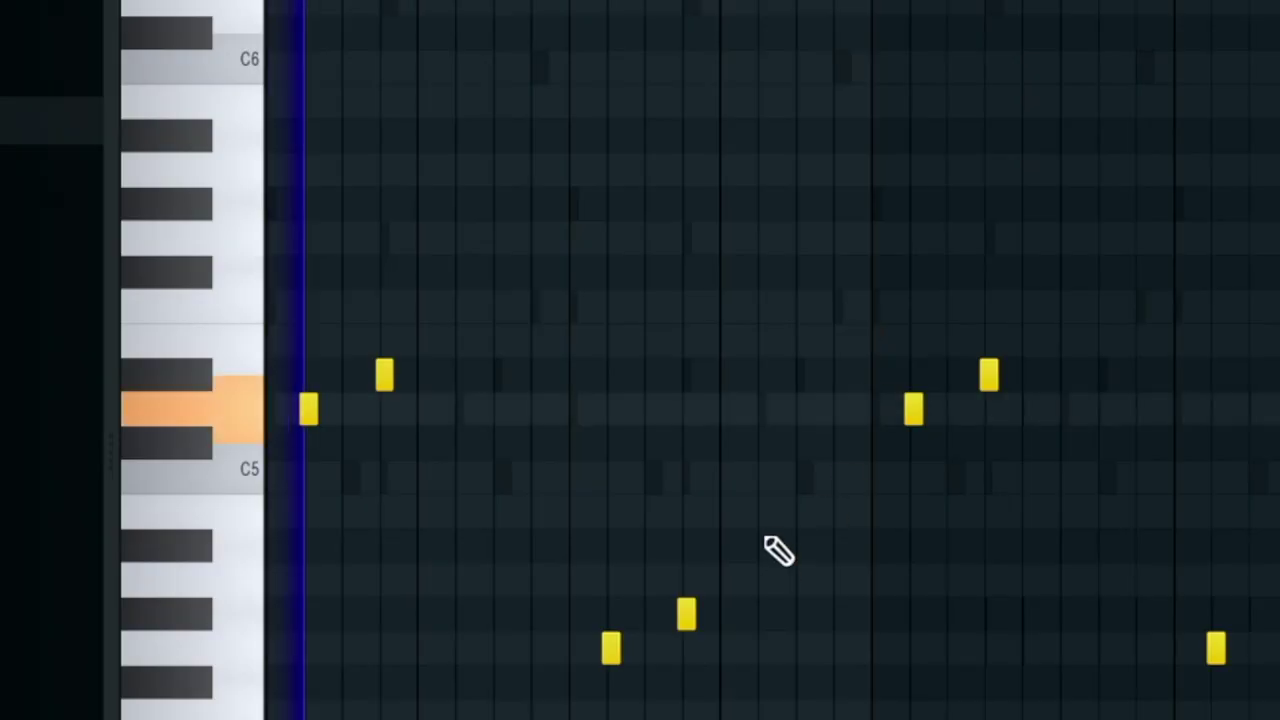
Step: Raise the two low notes in bar 3 of the 3 Synplant #2 melody by one octave
left_click_drag(740, 528, 588, 666)
key("ctrl+Up")
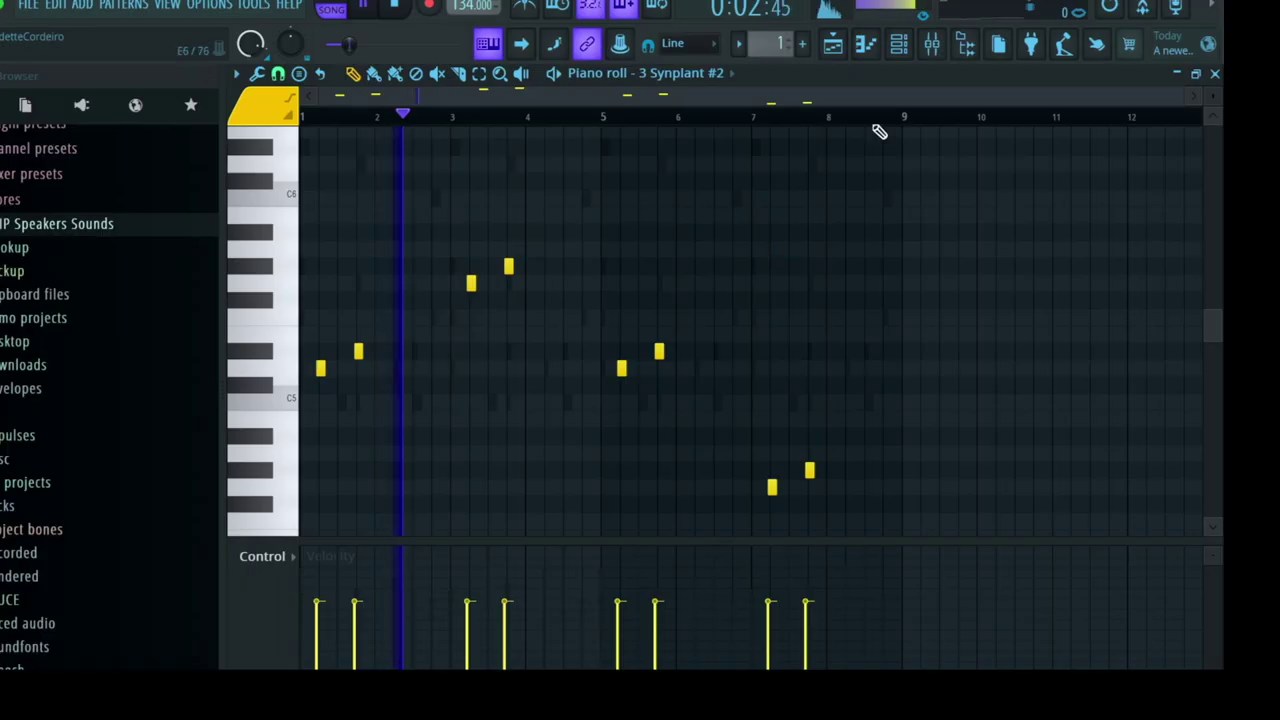
Step: Stop playback, clone the 3 Synplant #2 channel in the channel rack and close the clone's plugin window
left_click(901, 45)
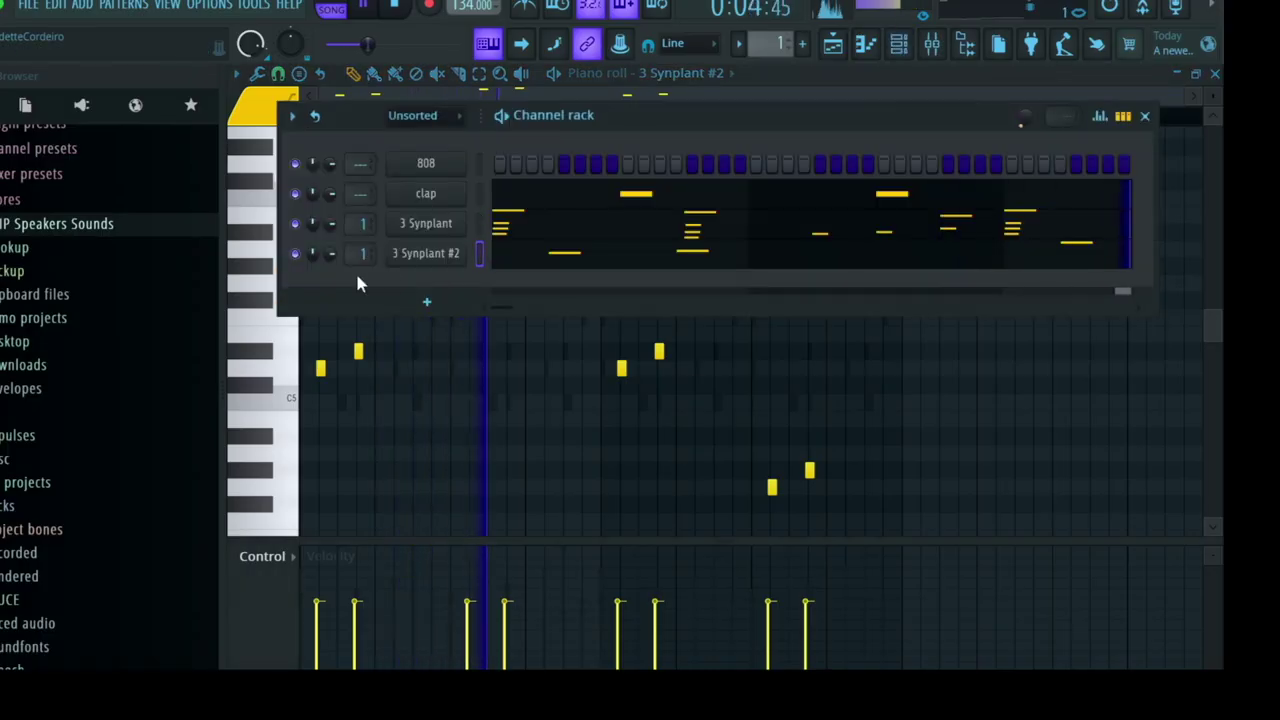
key("space")
right_click(451, 257)
left_click(497, 446)
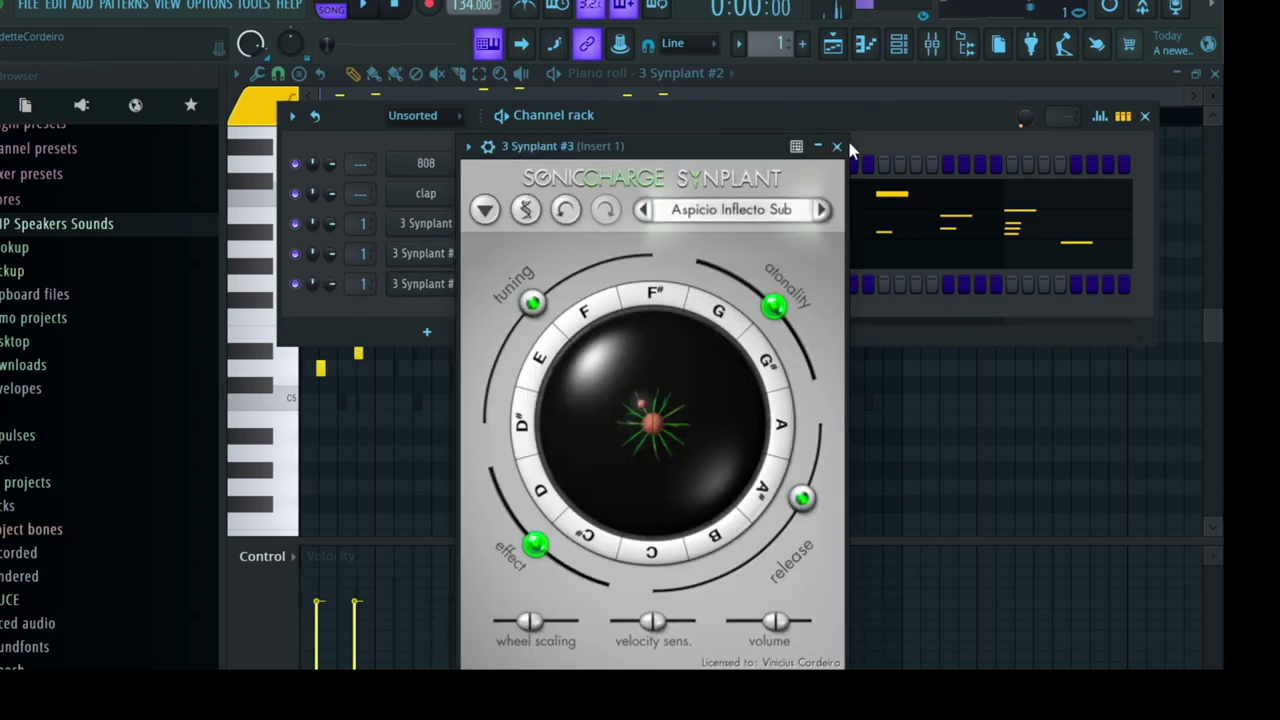
left_click(837, 147)
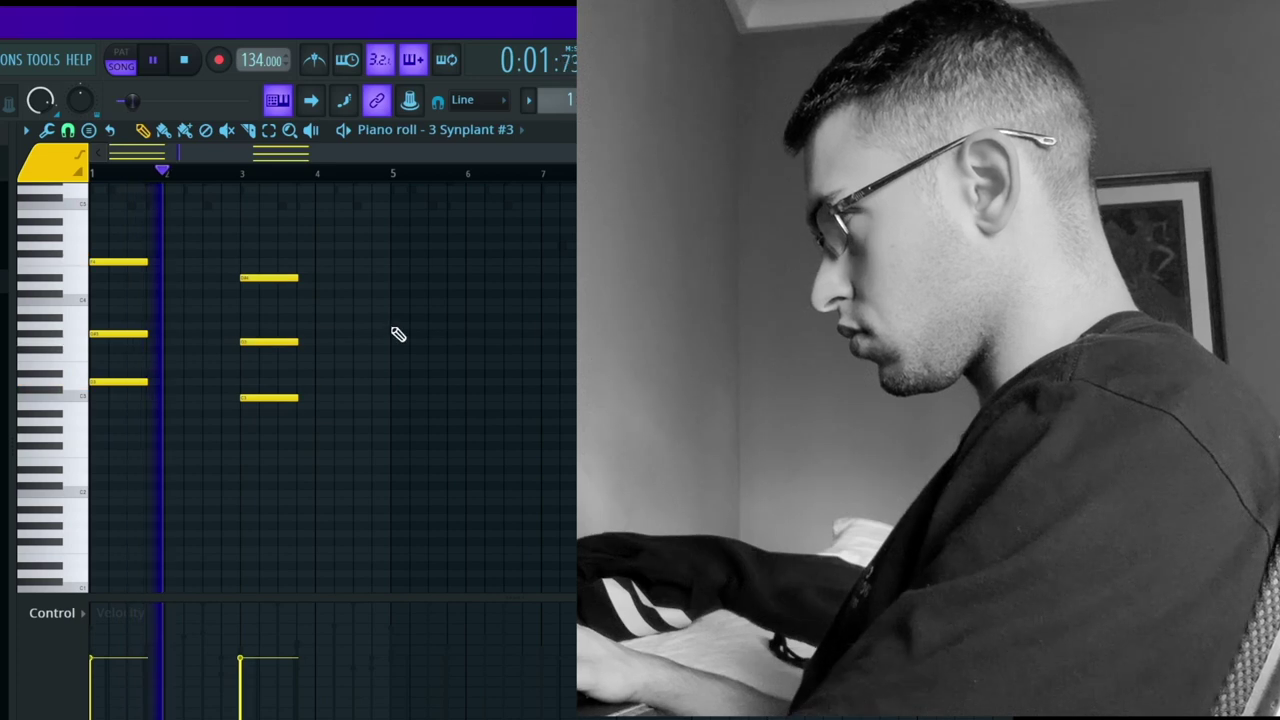
Step: Shorten all 3 Synplant #3 chord notes to about half their length and duplicate the two chords into the following bars
key("ctrl+a")
left_click_drag(298, 277, 270, 290)
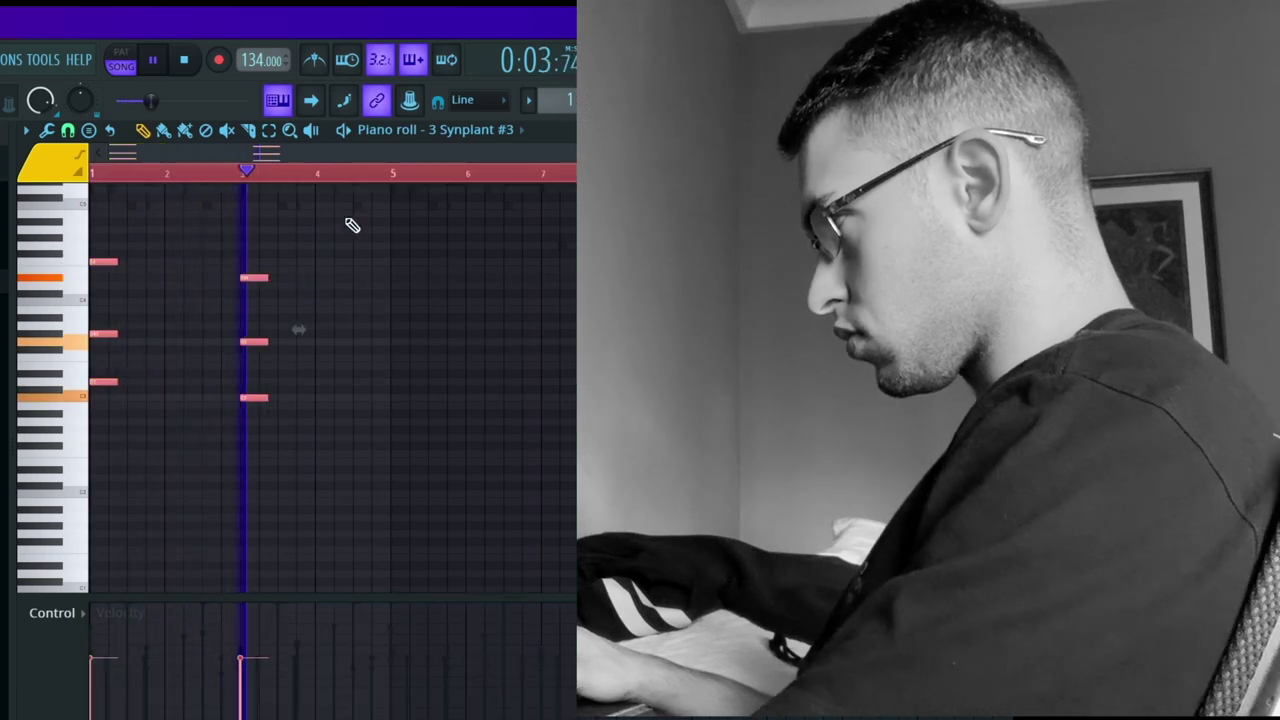
key("ctrl+d")
left_click_drag(396, 176, 120, 280)
key("ctrl+b")
key("ctrl+d")
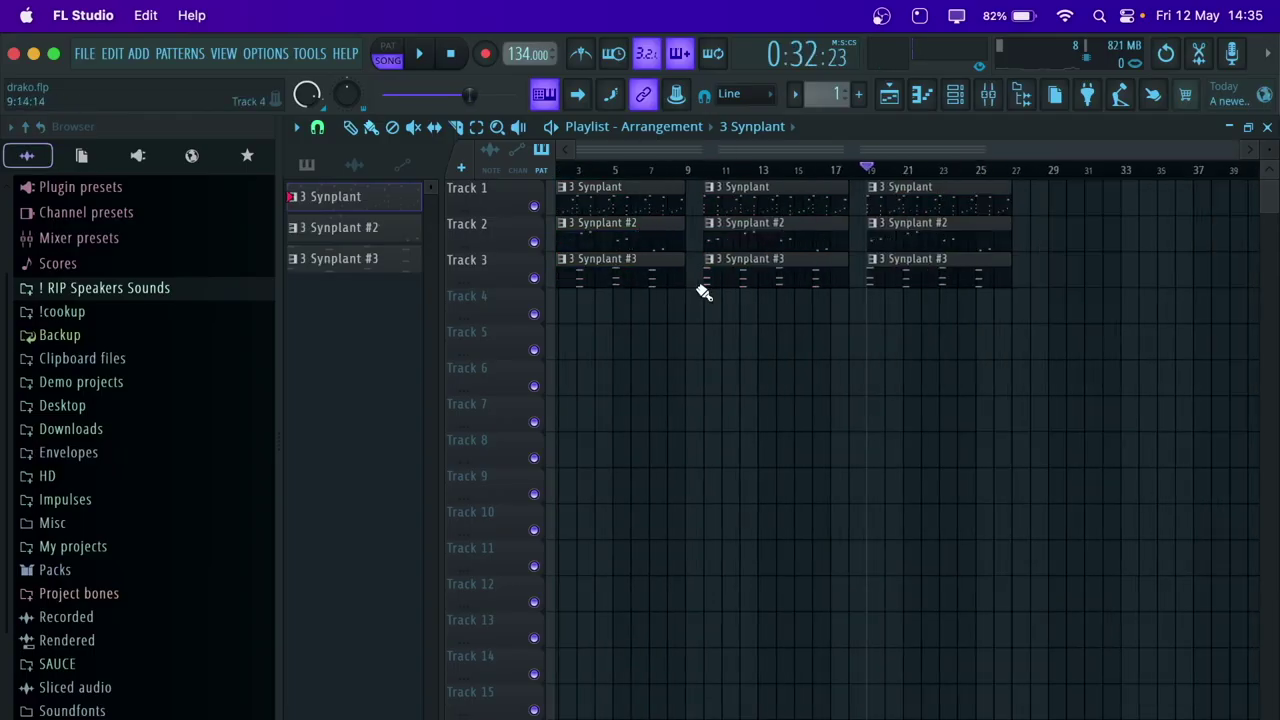
Step: Select the second and third groups of Synplant clips in the playlist and start rendering the melody to audio
left_click_drag(700, 286, 980, 214)
left_click_drag(625, 200, 675, 200)
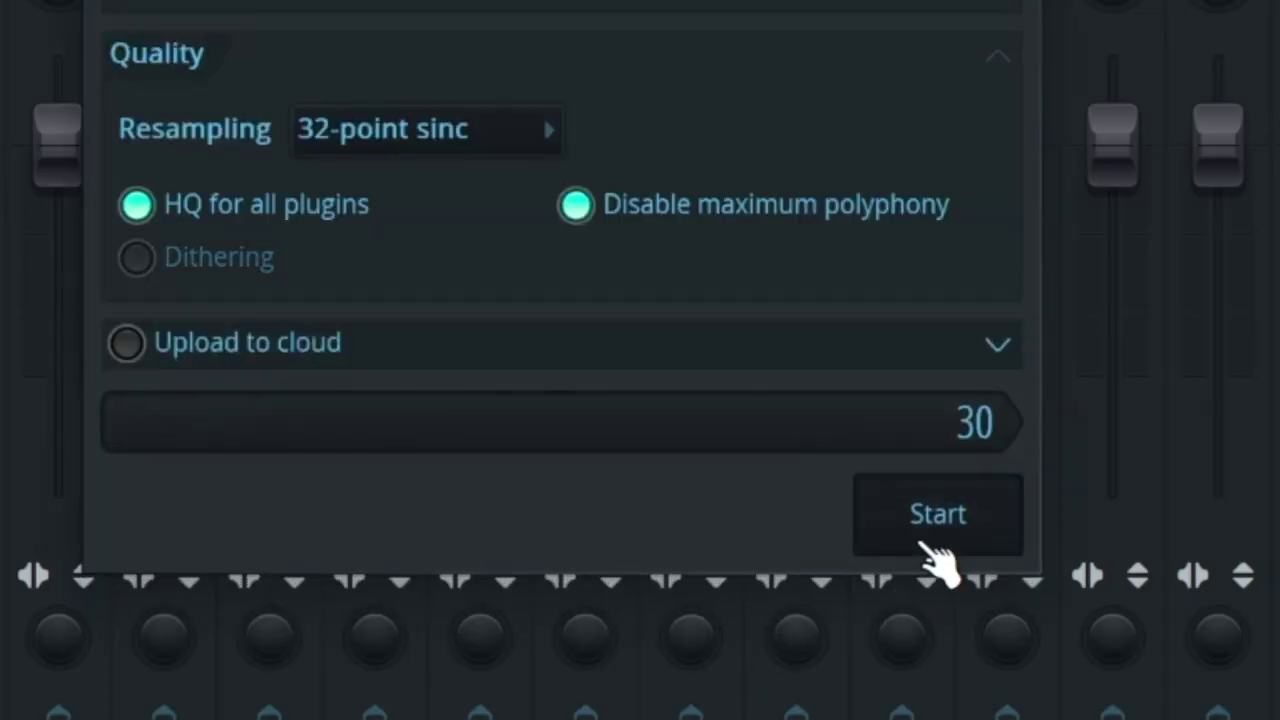
left_click(935, 520)
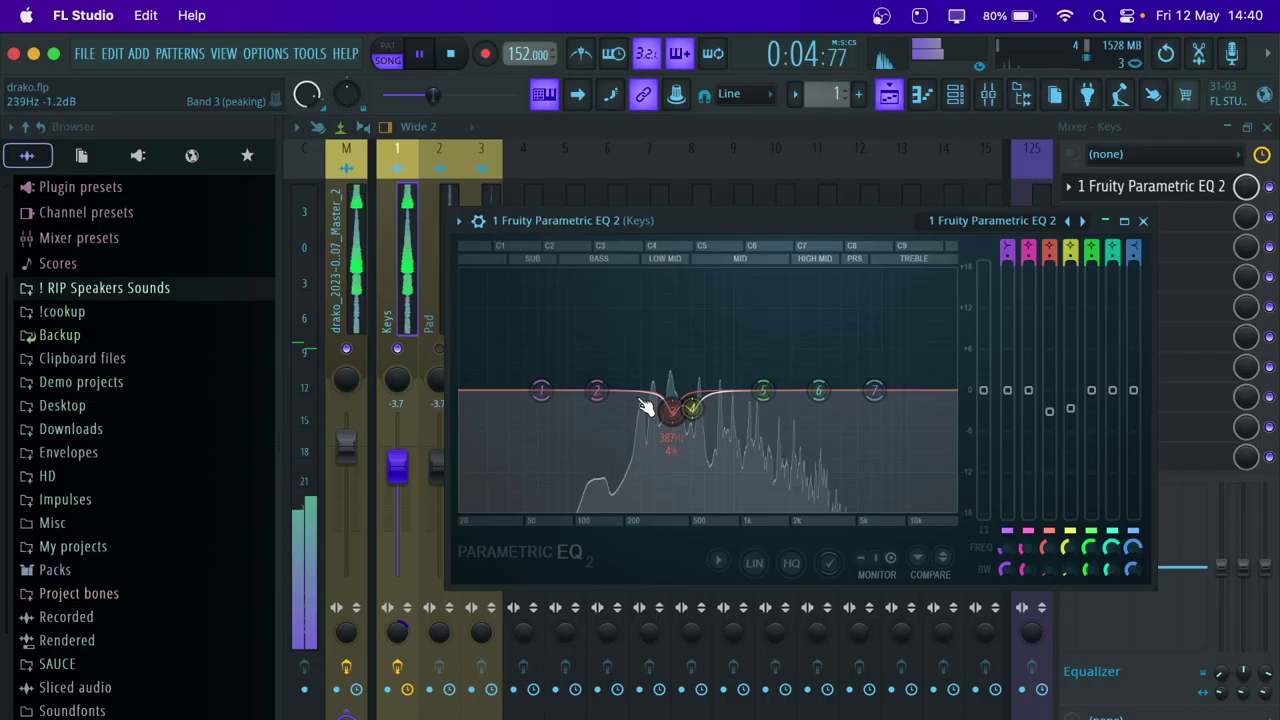
Step: Cut the low end with band 1 and the highs with band 7 in the Keys track's Parametric EQ 2
left_click_drag(523, 400, 620, 514)
left_click_drag(873, 390, 837, 434)
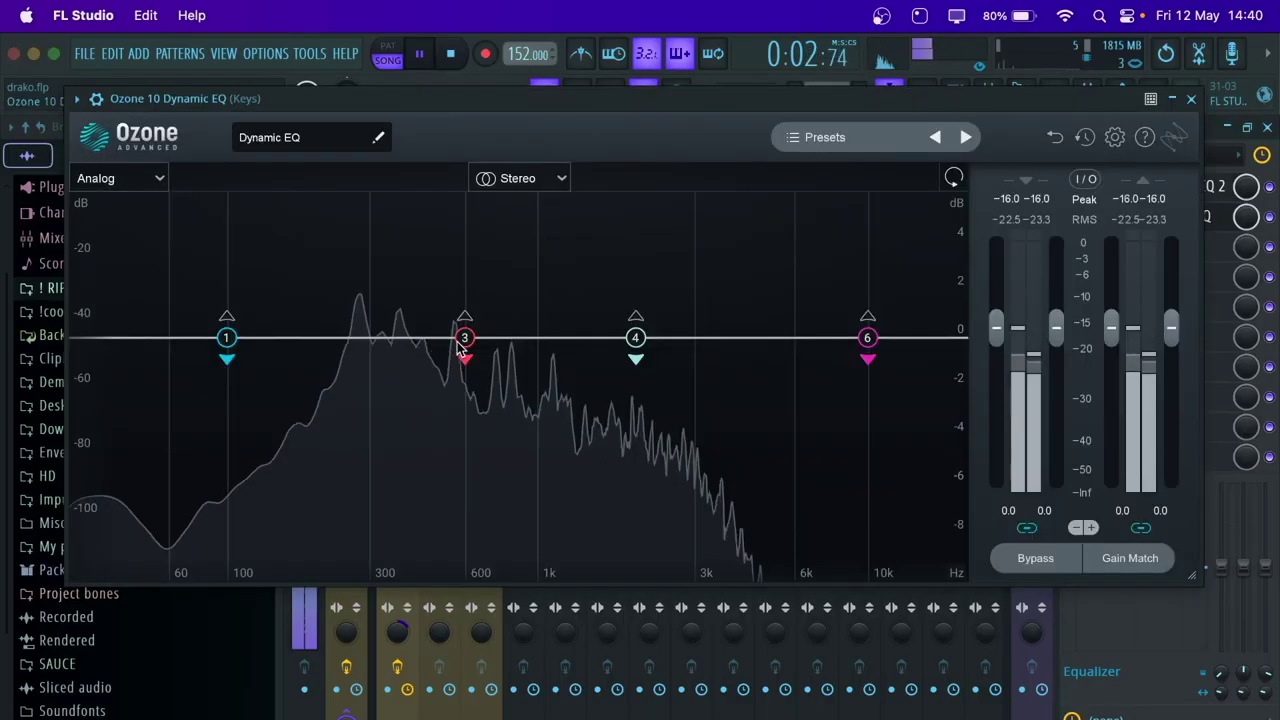
Step: Set band 3 of the Keys track's Ozone Dynamic EQ to 370 Hz and -1.8 dB gain, and lower its threshold
left_click(466, 336)
left_click_drag(466, 336, 400, 382)
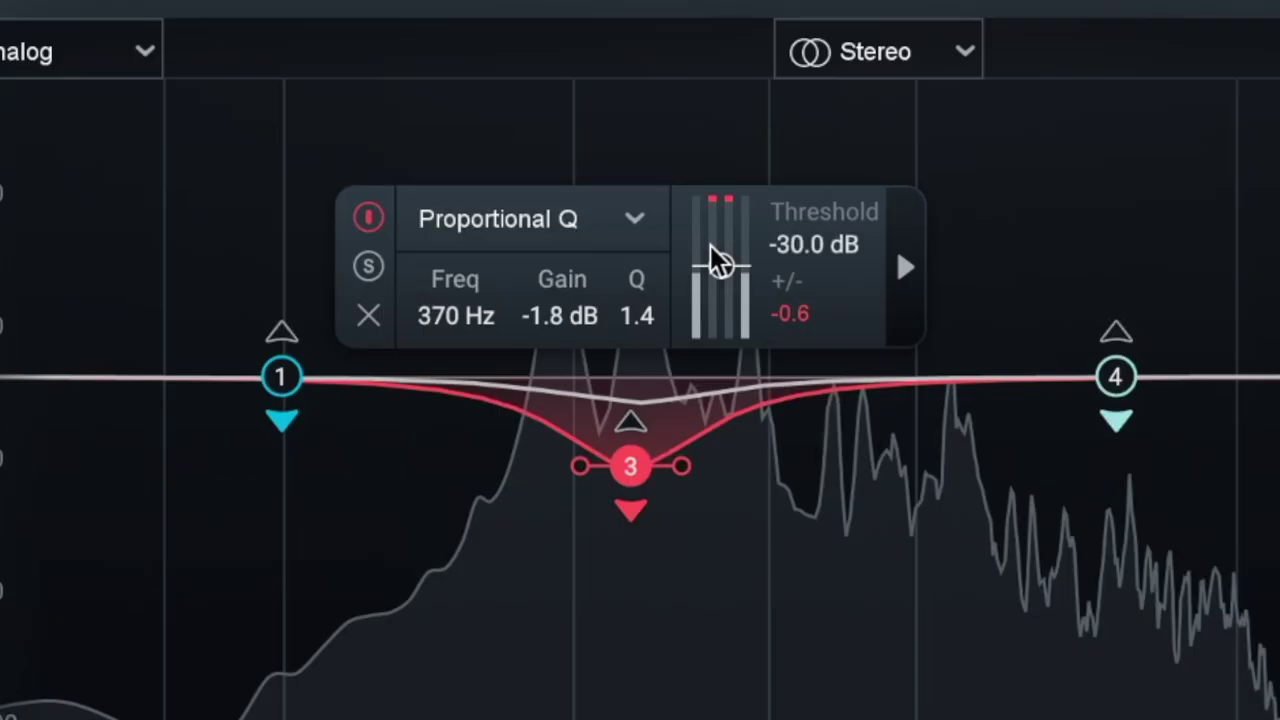
left_click_drag(718, 262, 723, 366)
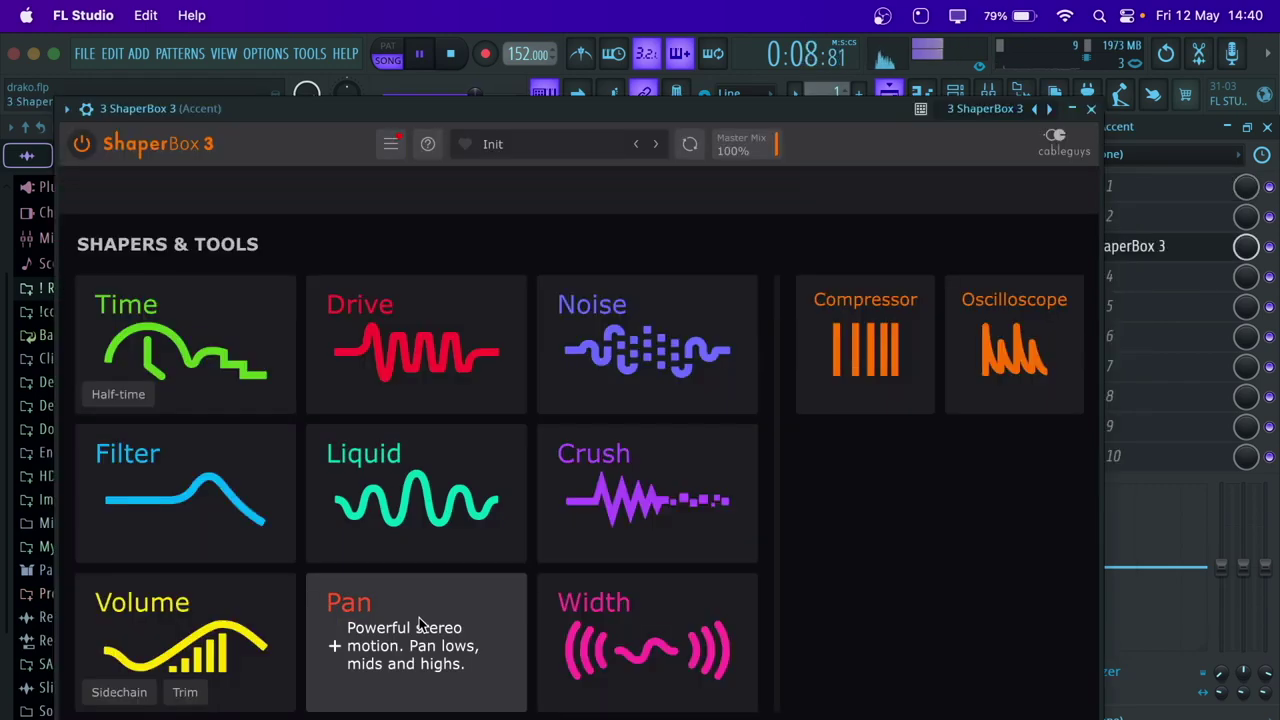
Step: Add the Pan shaper to ShaperBox 3 on the Accent track
left_click(365, 675)
left_click(145, 712)
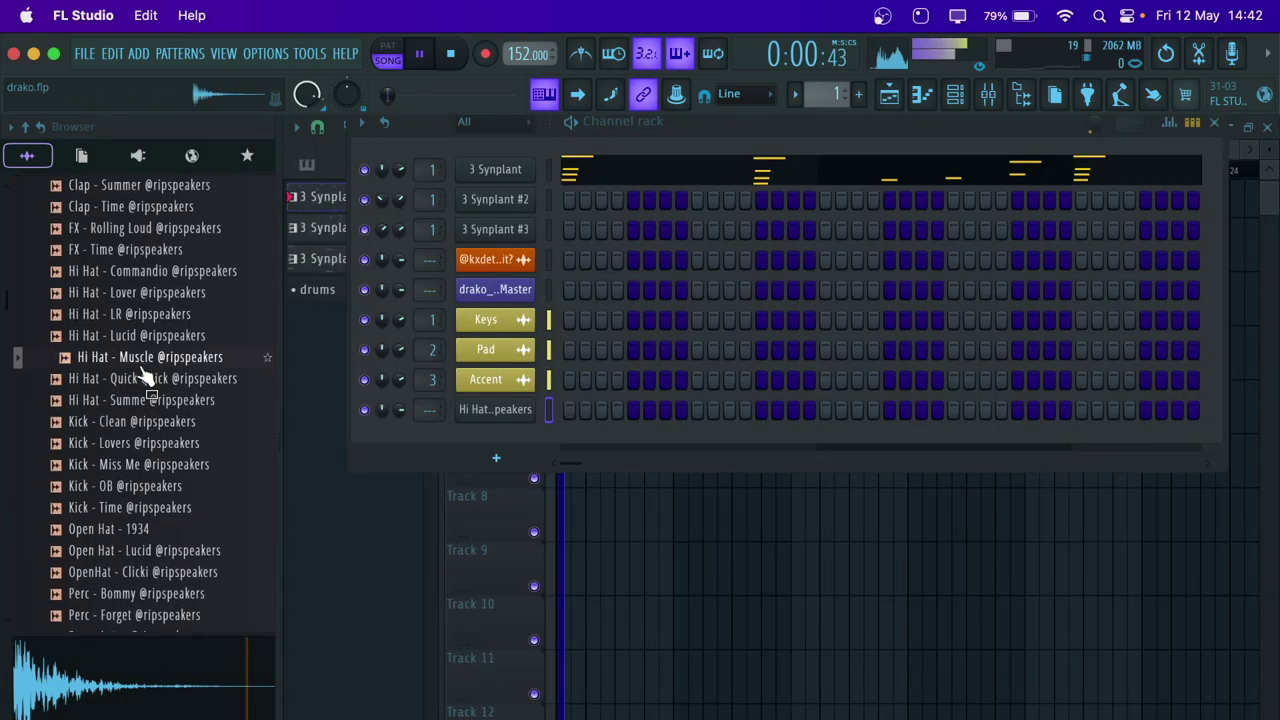
Step: Add the 808 - Lucid sample to the channel rack and fill every second step of the hi-hat channel
scroll(143, 371, "up", 3)
left_click_drag(163, 334, 245, 250)
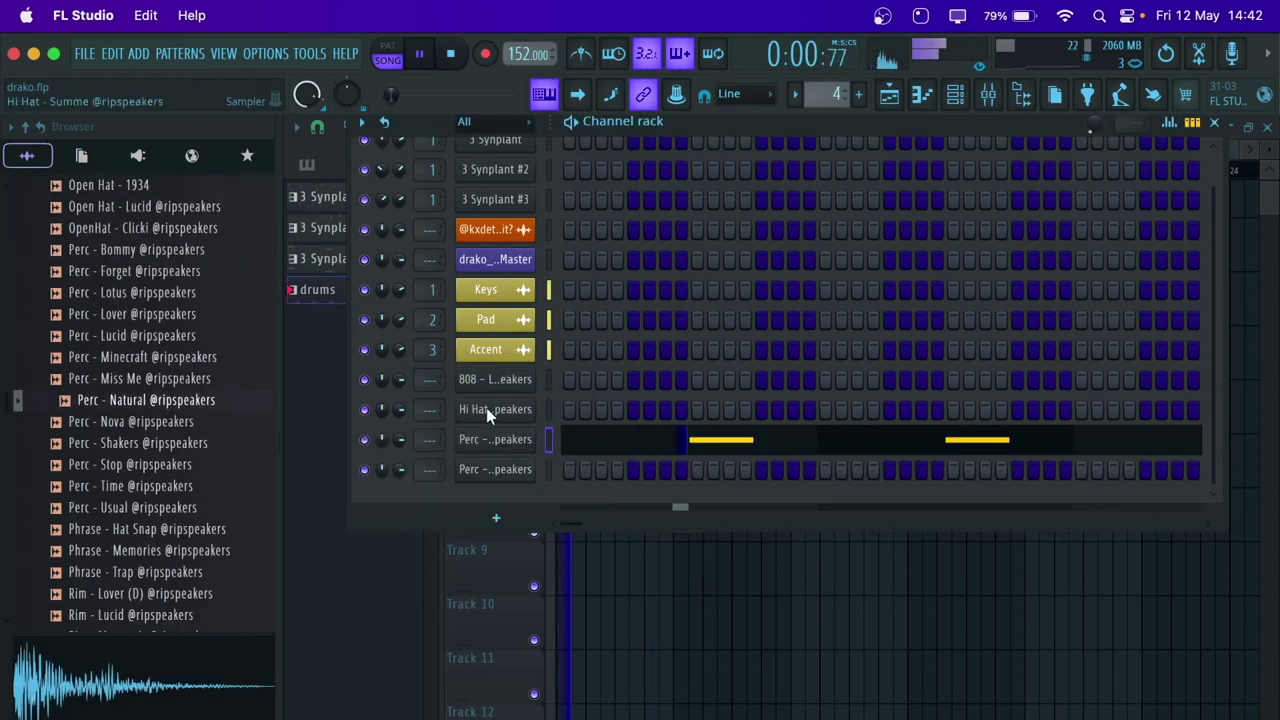
right_click(486, 407)
left_click(783, 475)
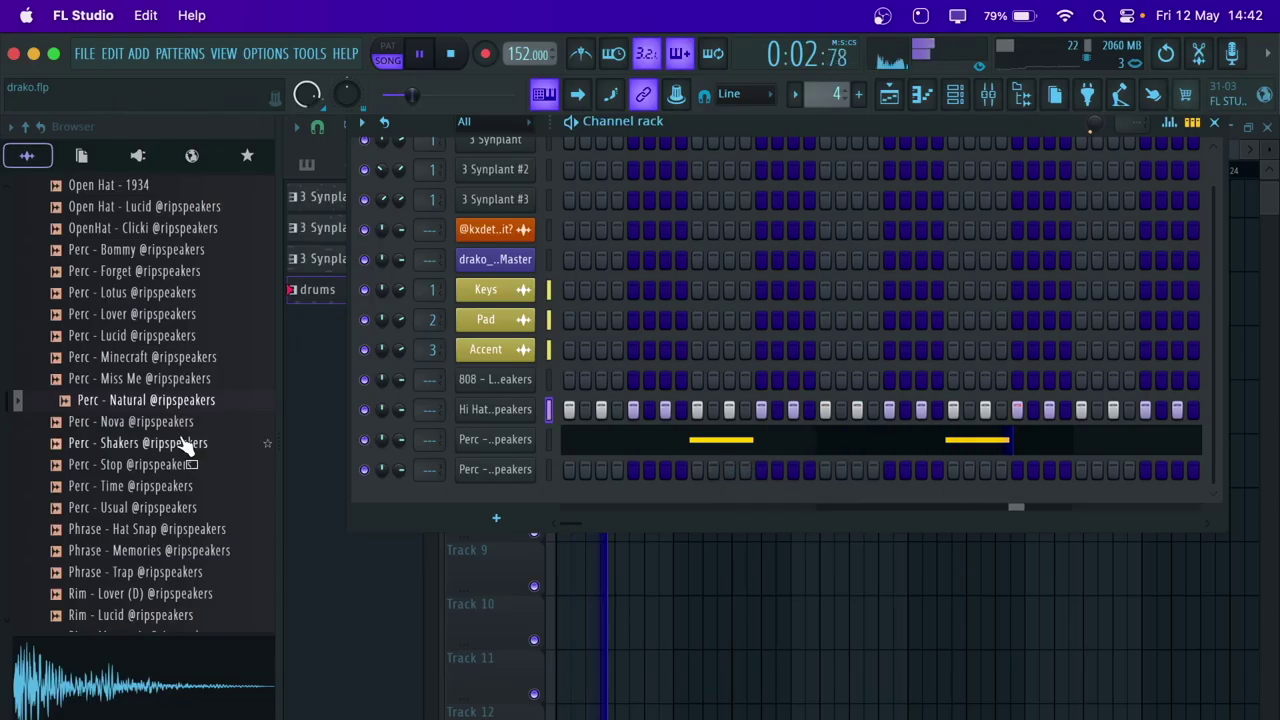
Step: Add the Rim - Miss Me sample to the channel rack and place second Perc channel hits on steps 3 and 19
scroll(187, 446, "down", 5)
left_click_drag(439, 481, 486, 495)
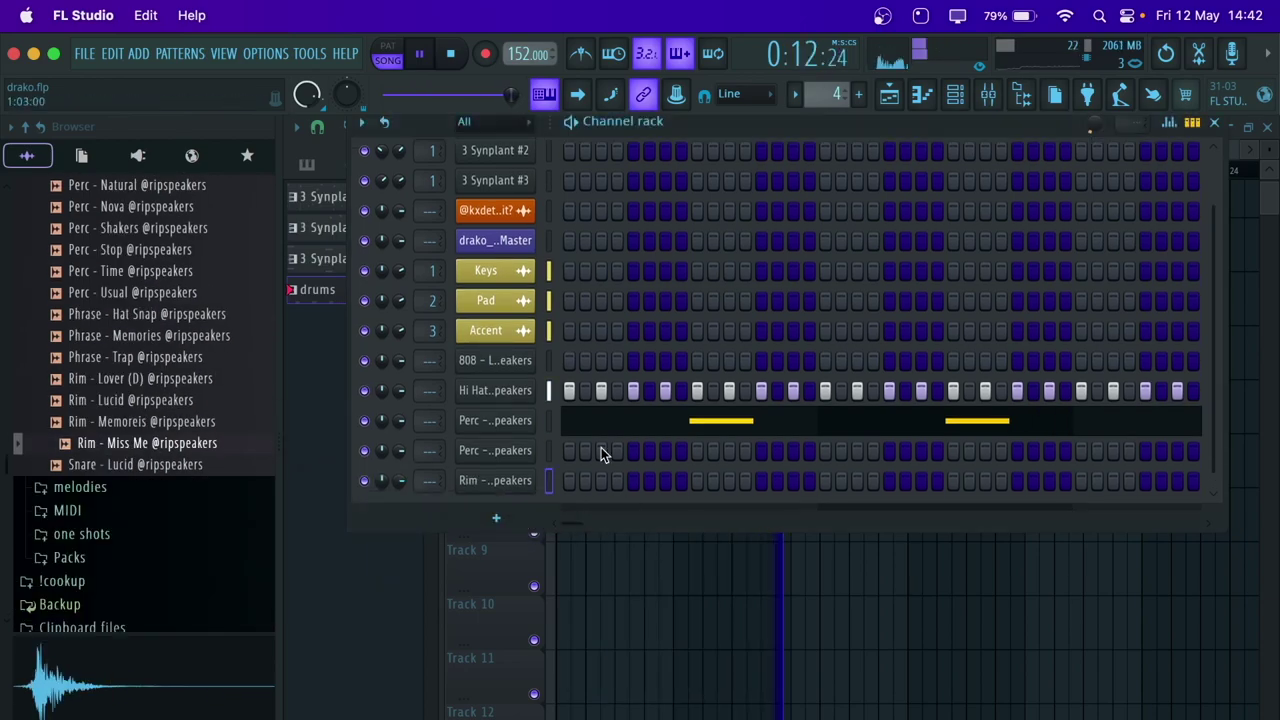
left_click(601, 451)
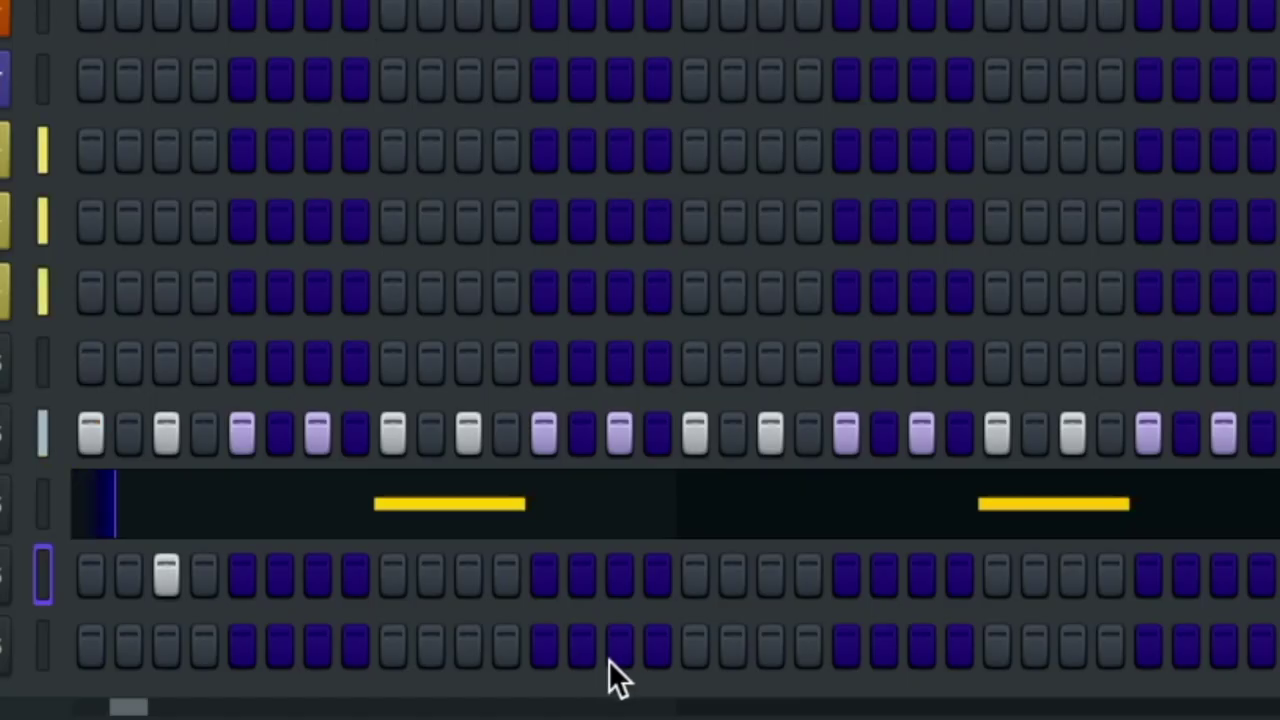
left_click(767, 578)
left_click(386, 357)
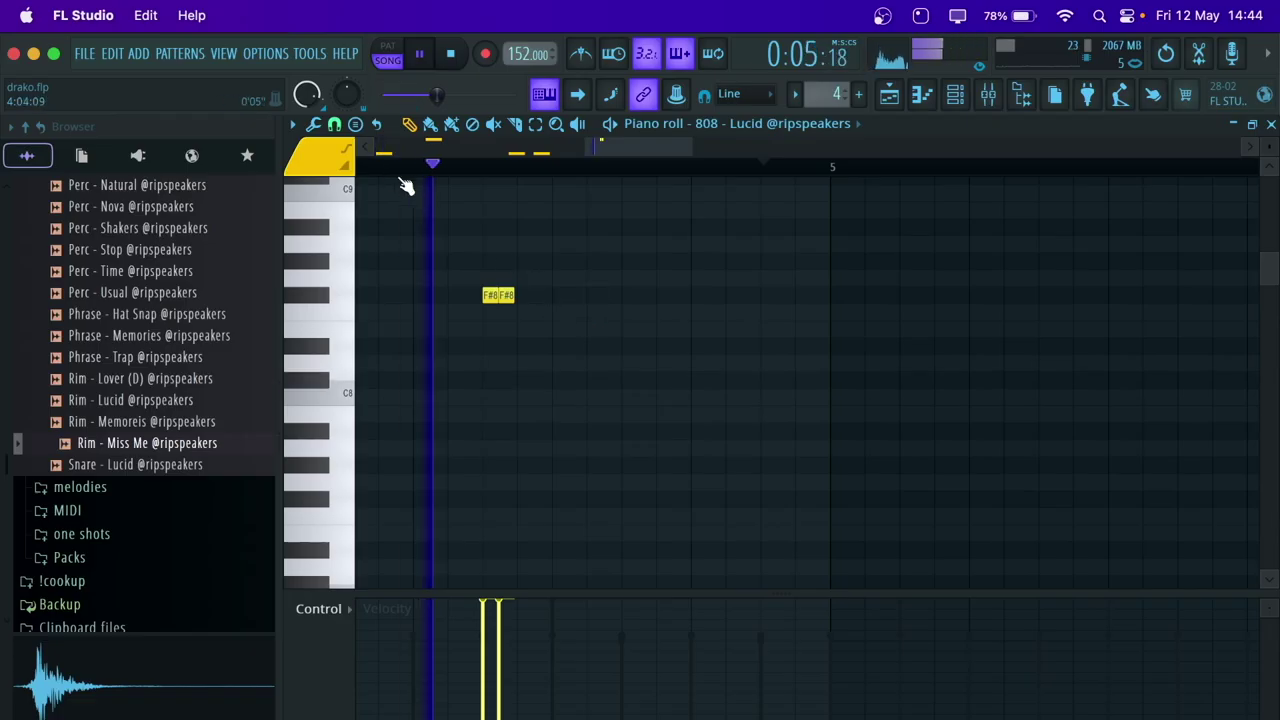
Step: Open the Perc - Forget channel in the piano roll and place two short notes just before and just after bar 8
scroll(727, 275, "left", 3)
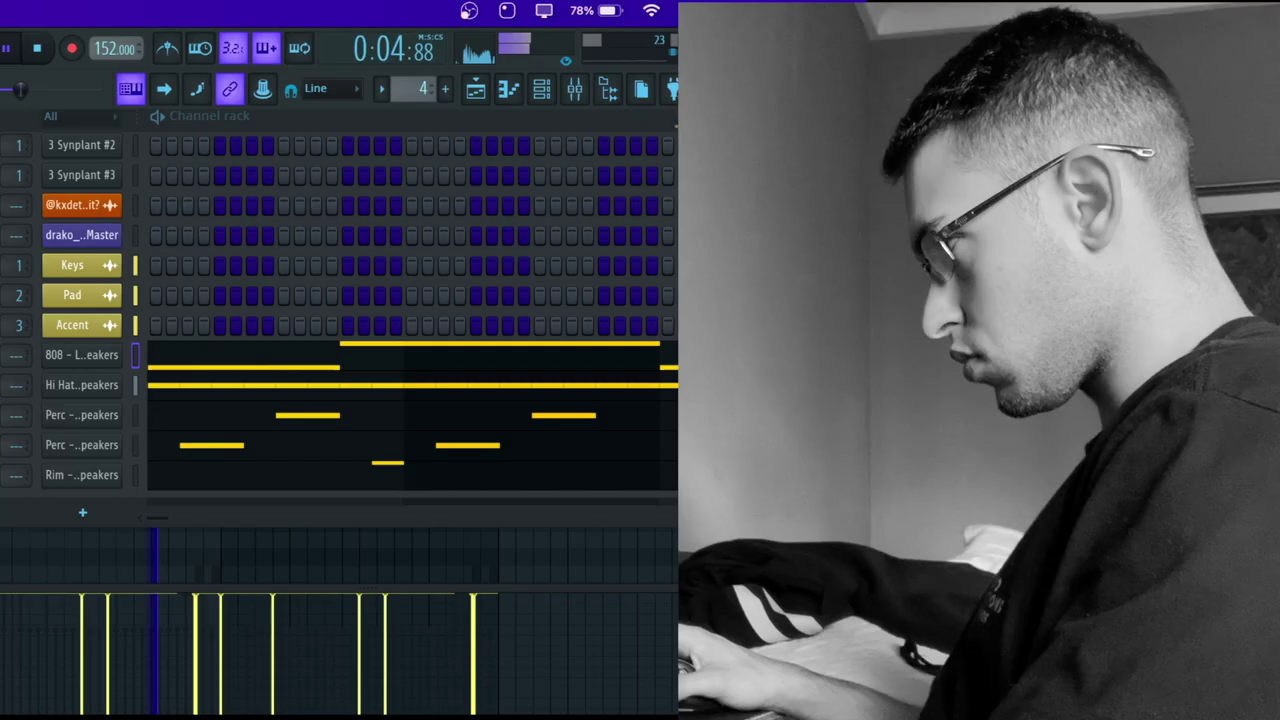
scroll(71, 506, "down", 1)
right_click(110, 462)
left_click(165, 471)
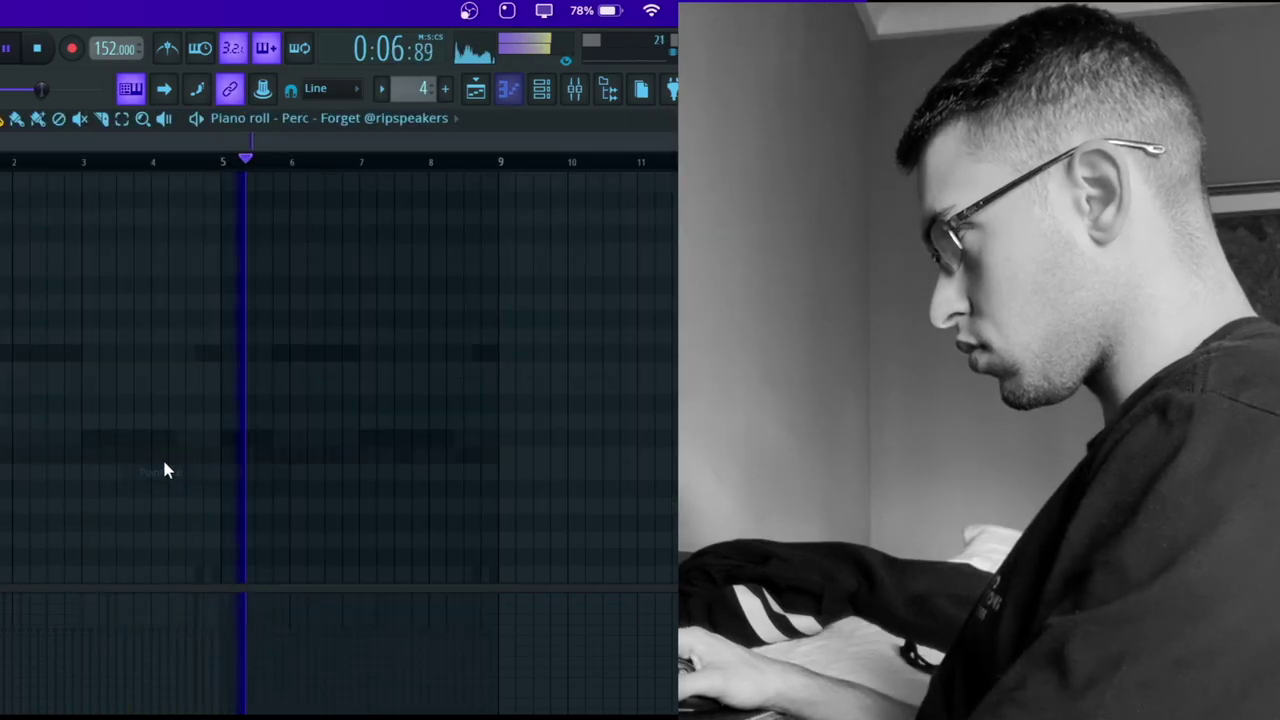
scroll(410, 445, "up", 3)
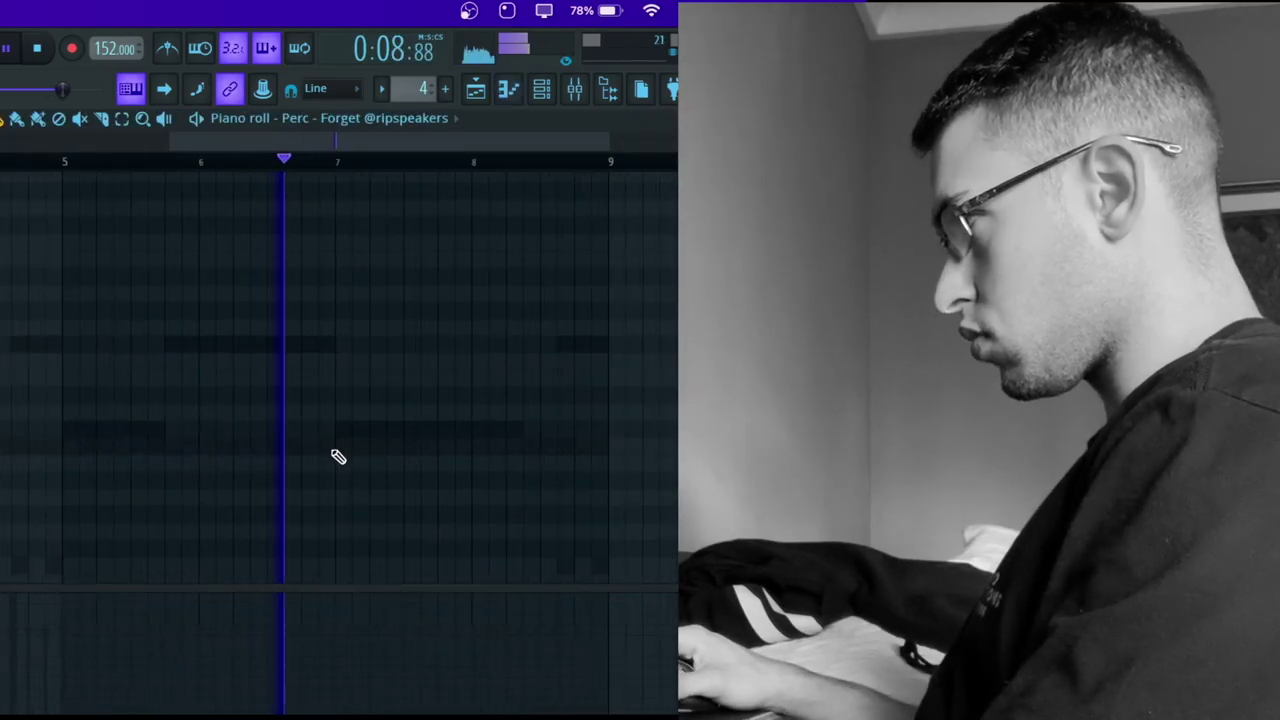
scroll(485, 450, "up", 2)
left_click(420, 447)
left_click(481, 448)
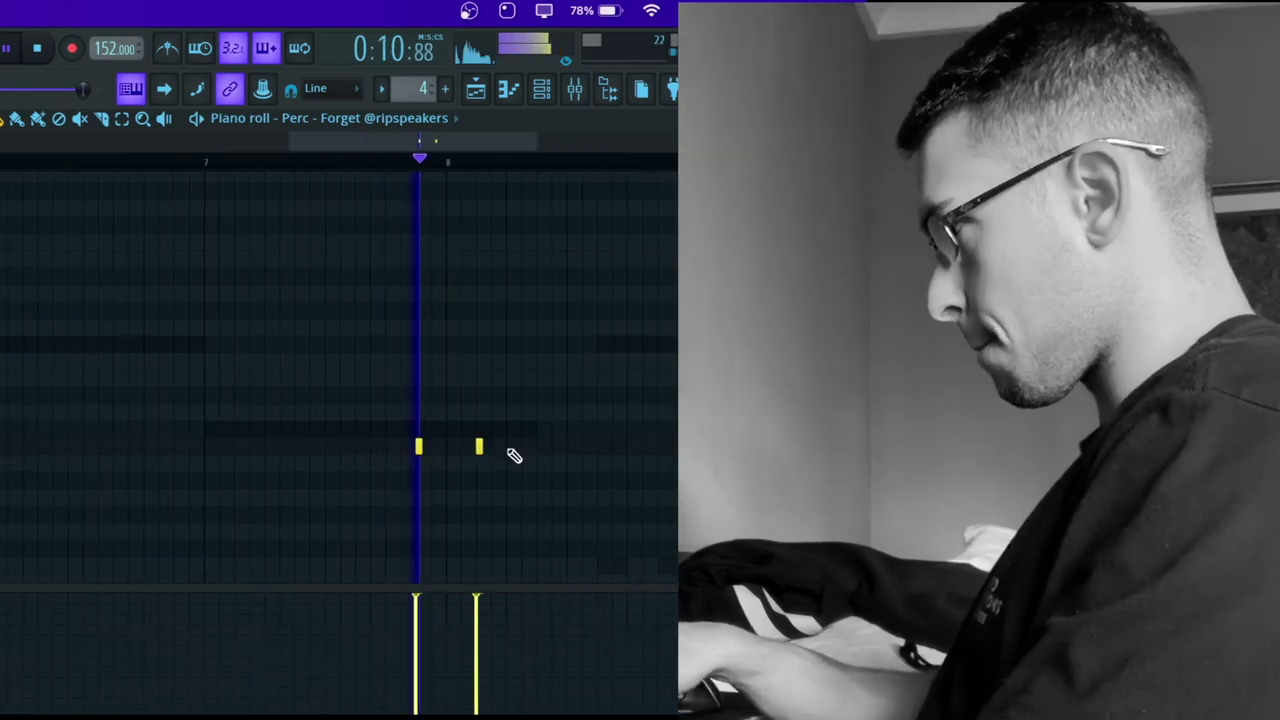
scroll(514, 455, "down", 2)
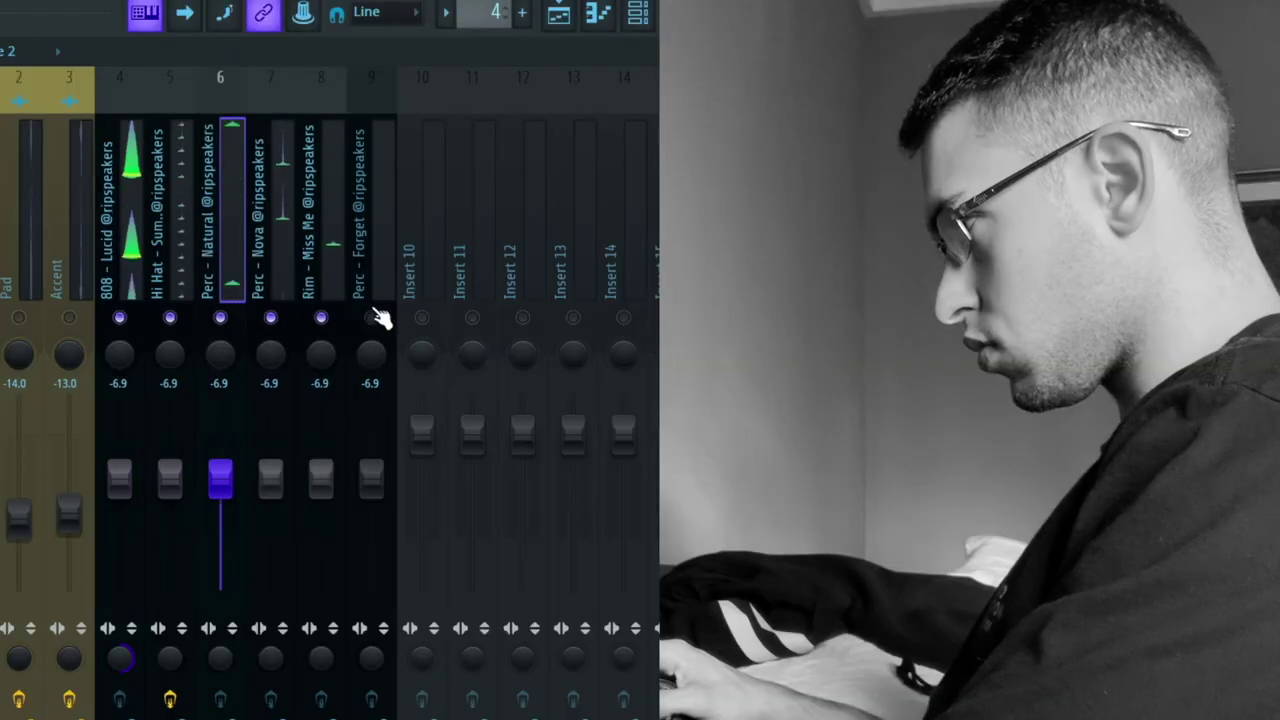
Step: In the mixer, lower the 808 to -7.9 dB, Perc - Natural to -7.5 dB and Perc - Forget slightly, and show the playlist
left_click(265, 234)
left_click_drag(130, 464, 130, 470)
left_click_drag(220, 478, 220, 482)
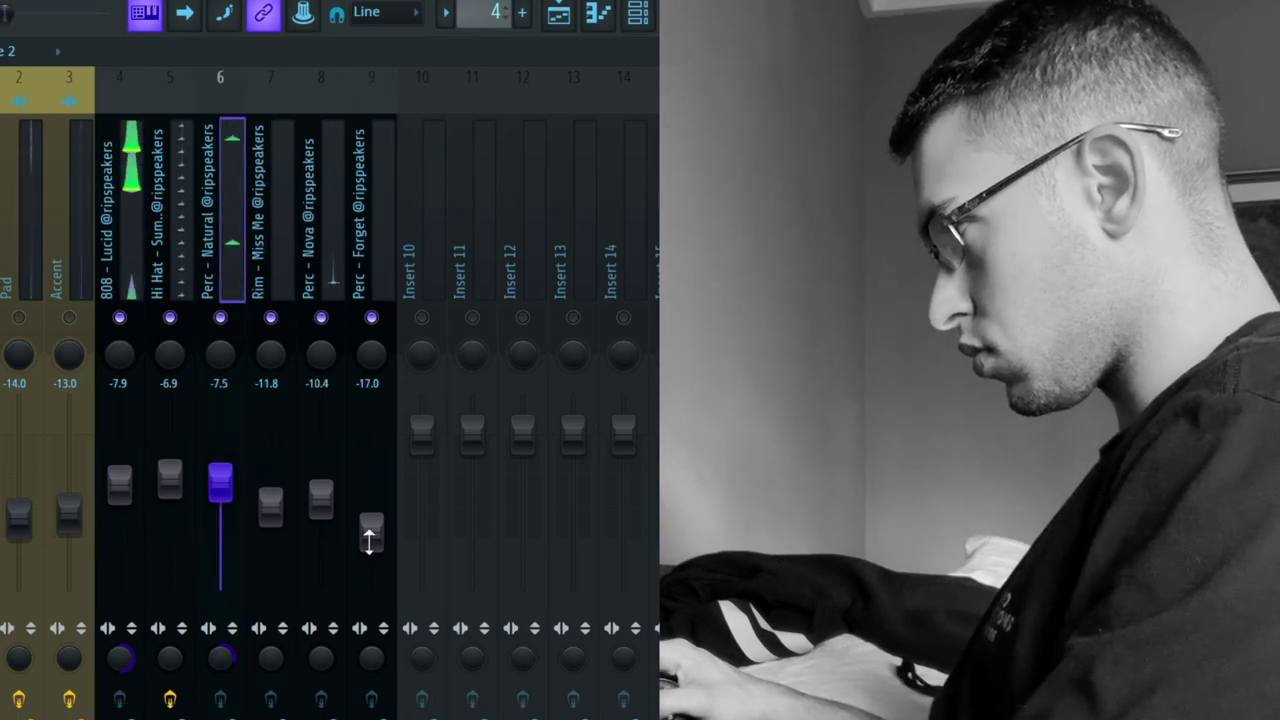
left_click_drag(369, 537, 369, 548)
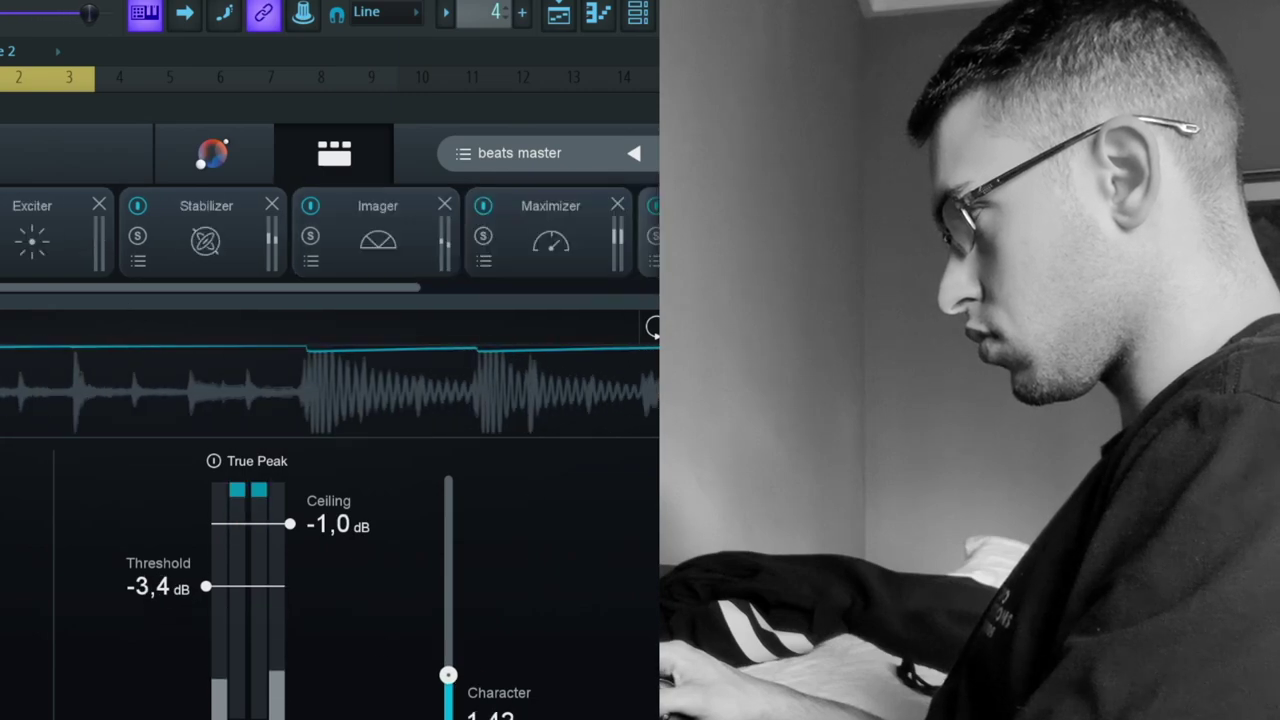
left_click(566, 16)
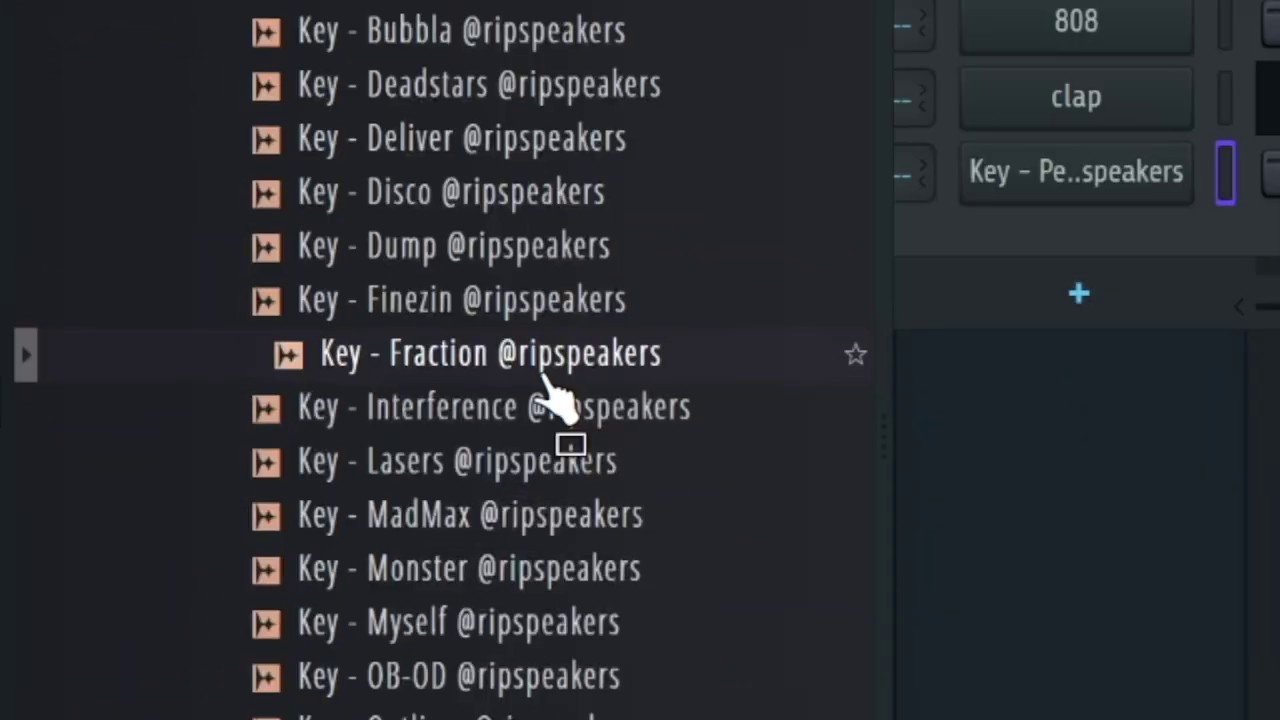
Step: Audition the Key samples below Key - Fraction and load Key - Smoothi onto the existing Key channel
key("Down")
key("Down")
key("Down")
key("Down")
key("Down")
key("Down")
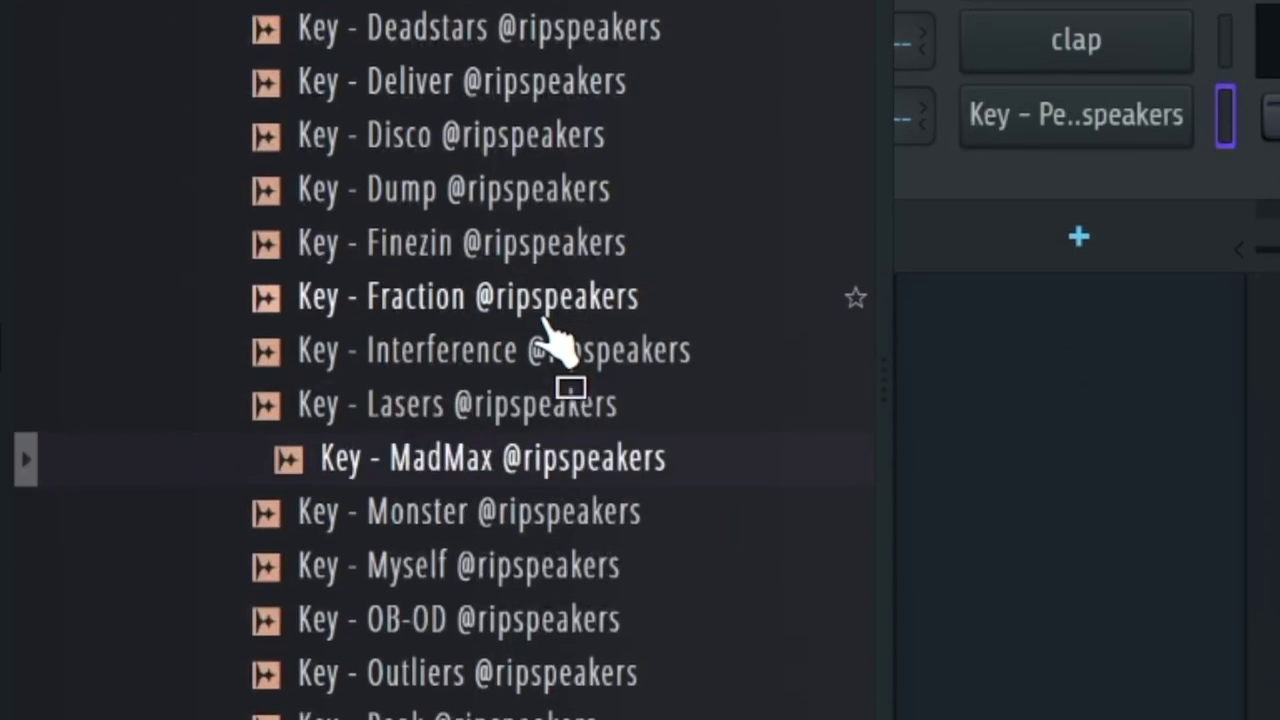
key("Down")
key("Down")
key("Down")
key("Down")
key("Down")
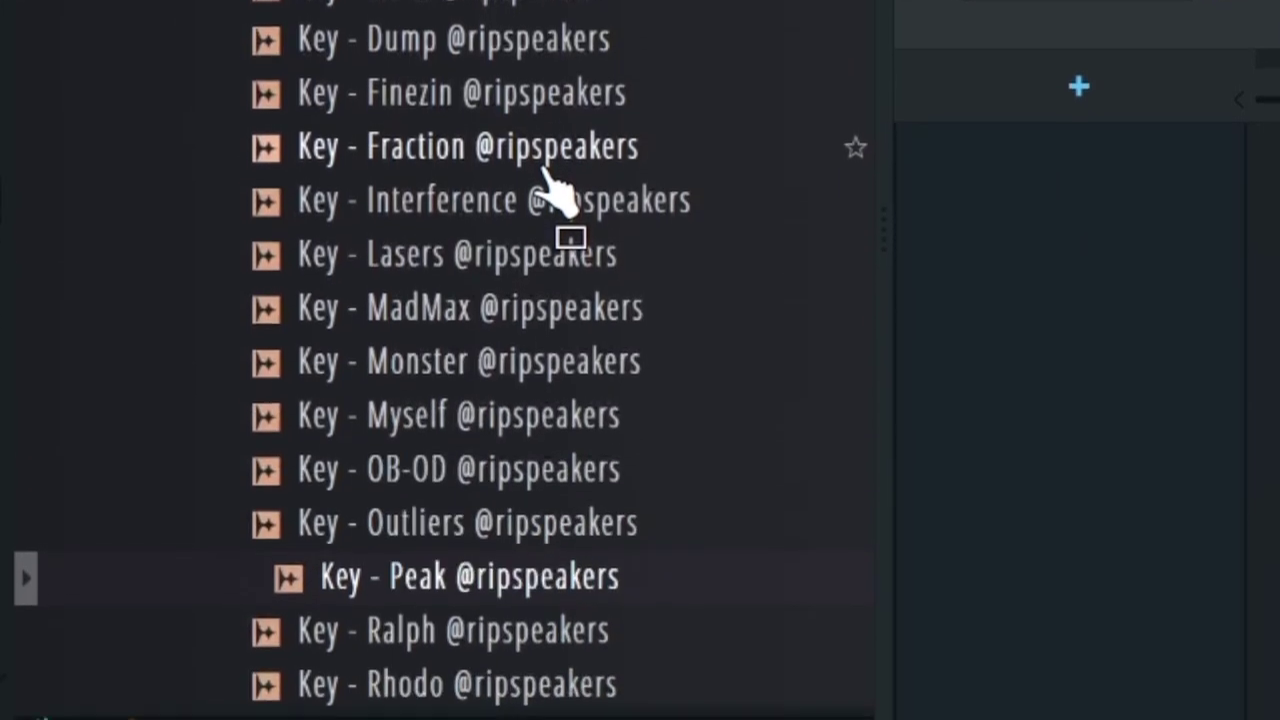
key("Down")
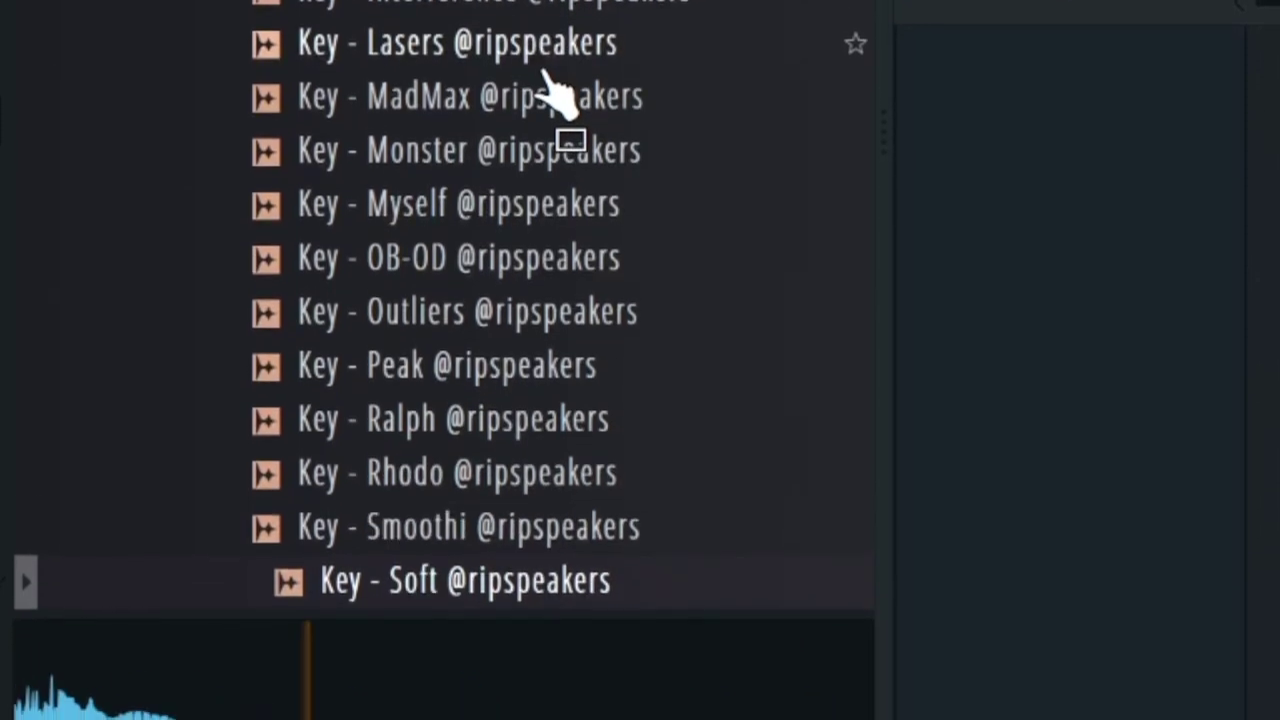
key("Up")
left_click_drag(584, 178, 1205, 6)
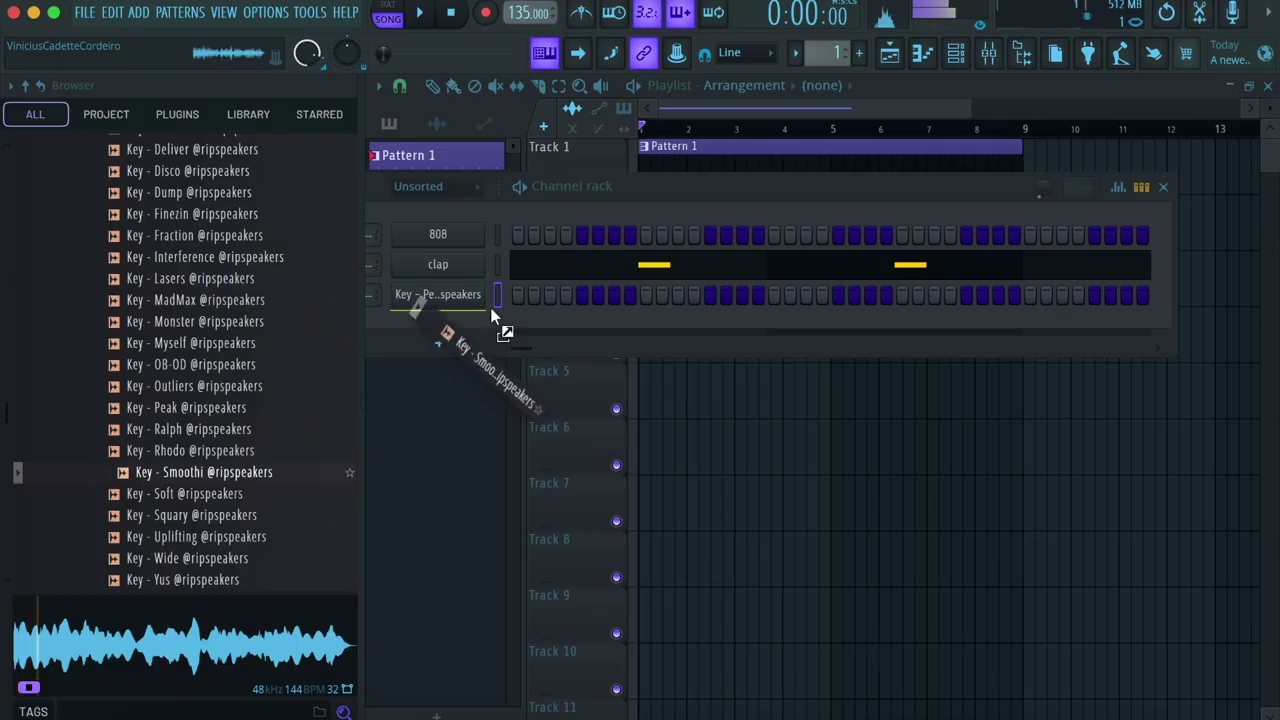
Step: Open the Key - Smoothi channel settings and enable its volume envelope with a release time of about 43%
left_click_drag(613, 192, 778, 187)
left_click(583, 294)
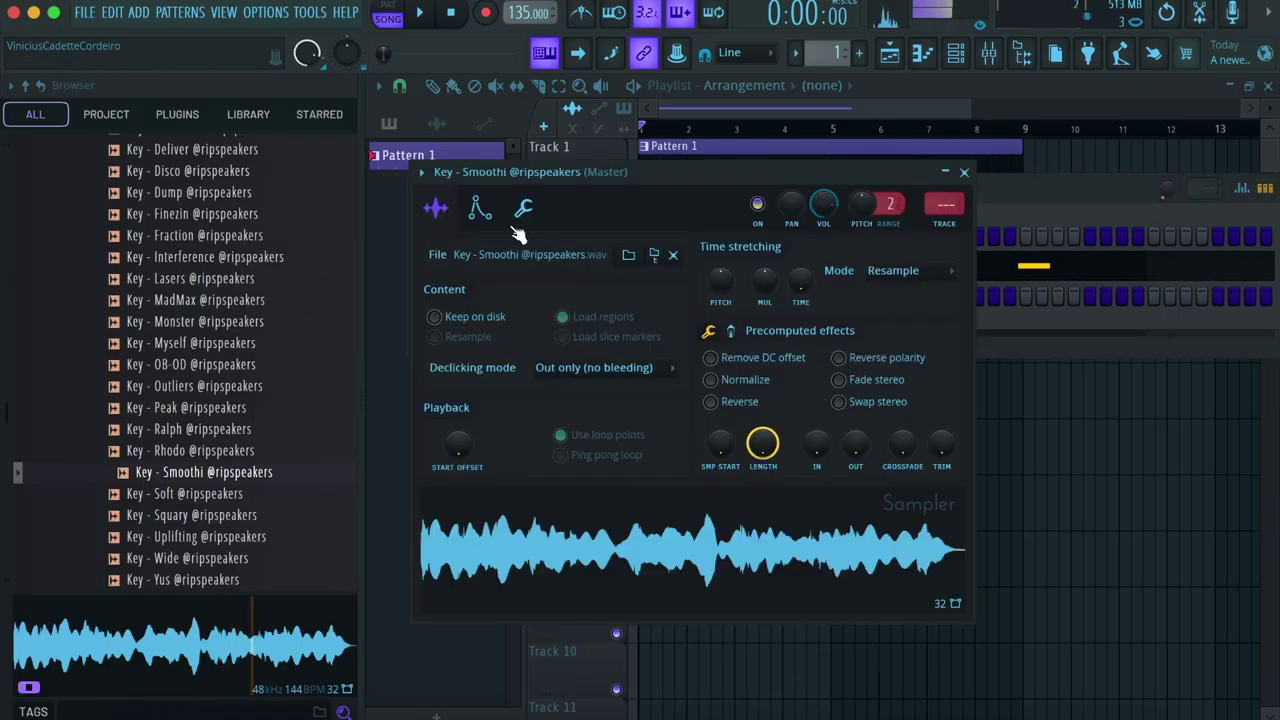
left_click(479, 207)
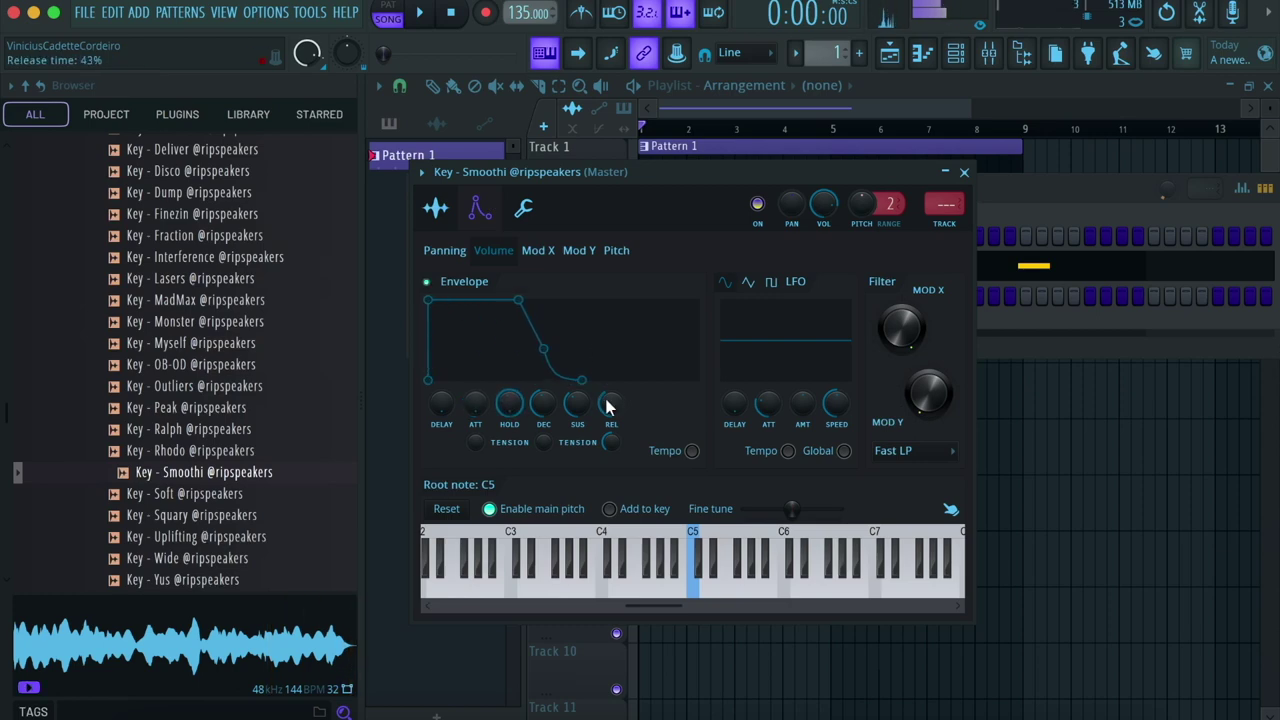
left_click(436, 208)
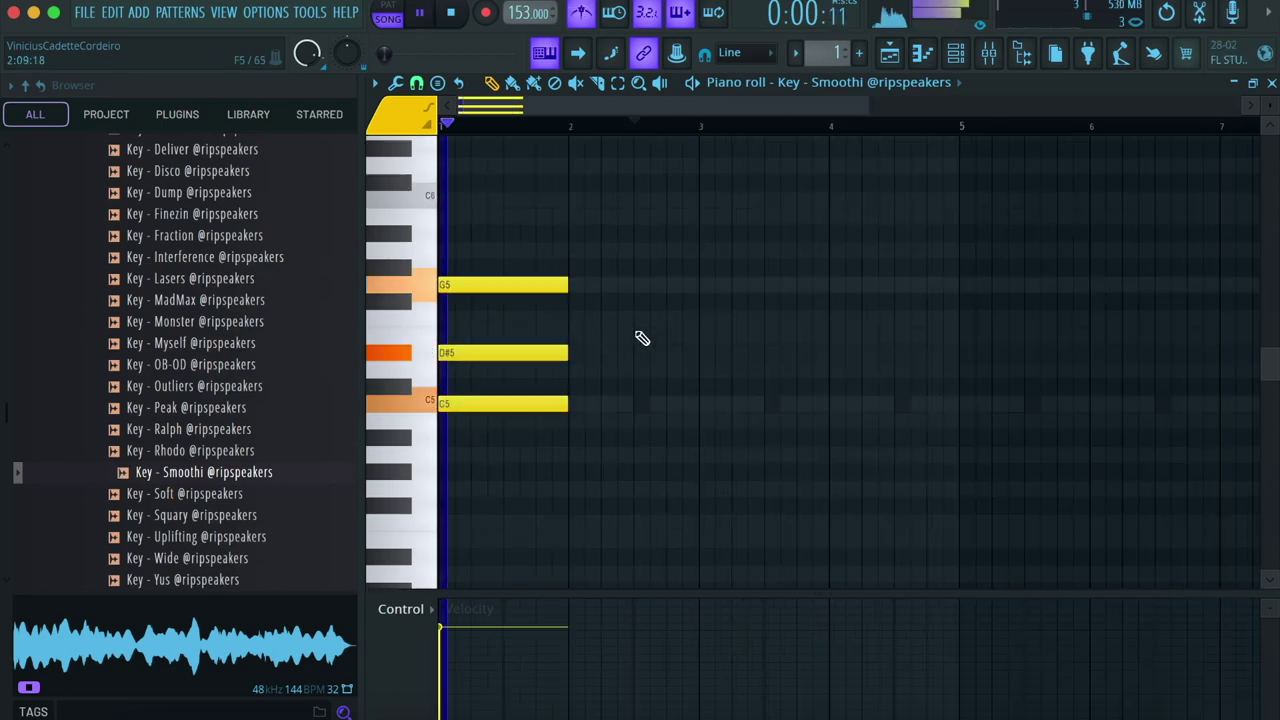
Step: Draw a D5, F5 and G5 chord in bar 2 of Key - Smoothi and repeat the two-bar progression in bars 3 and 4
left_click(579, 372)
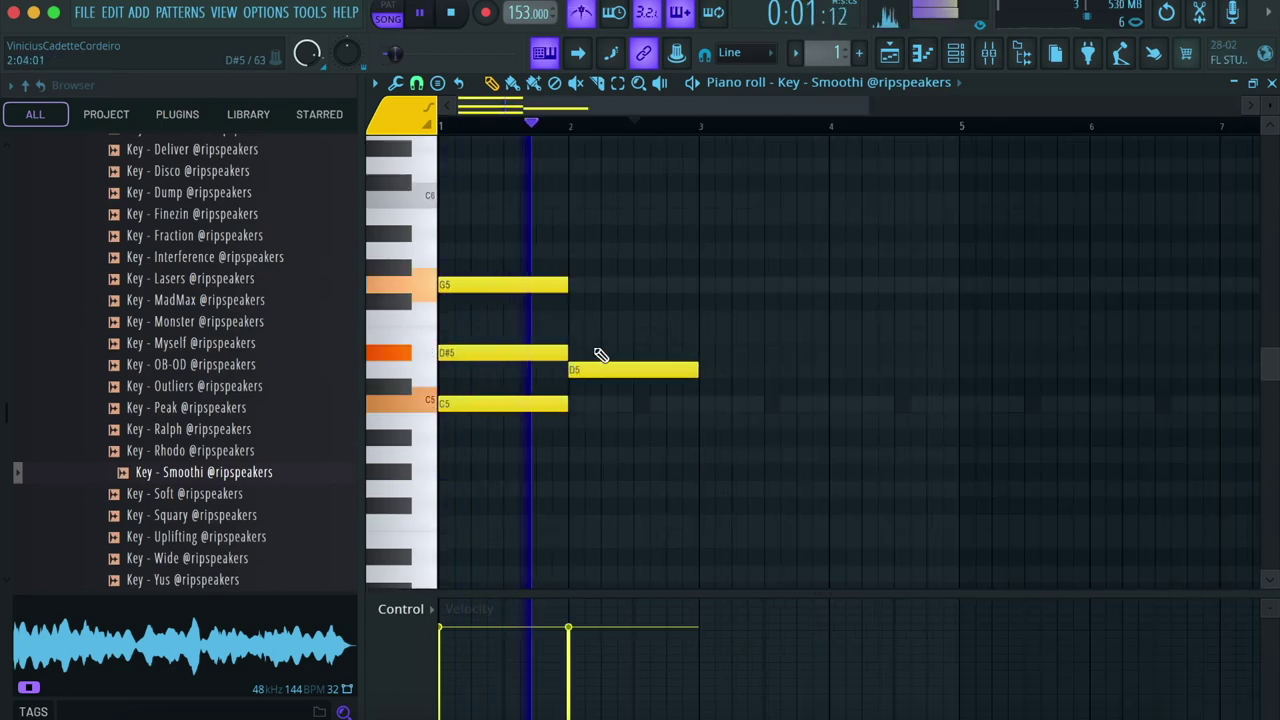
left_click(605, 318)
left_click(588, 286)
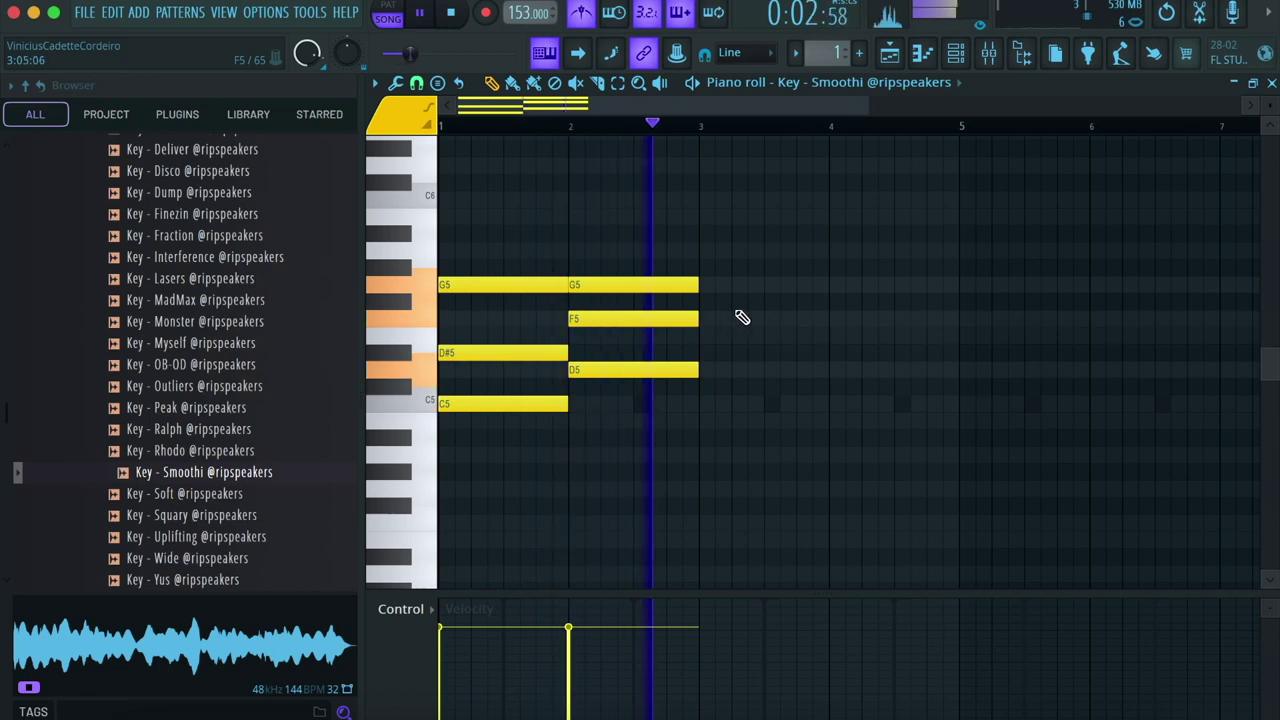
key("ctrl+b")
key("ctrl+d")
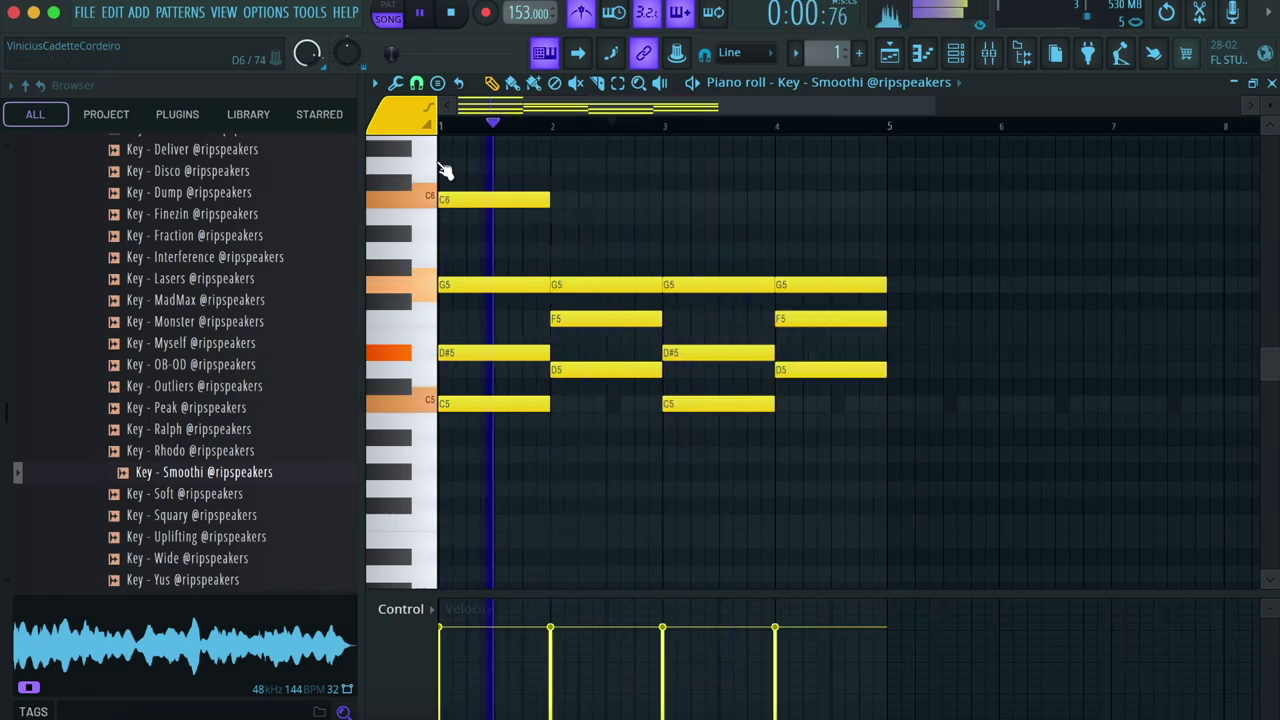
Step: Add a D6 top note in bar 2 and copy the C6 and D6 notes into bars 3 and 4
left_click(554, 166)
left_click_drag(692, 166, 485, 210)
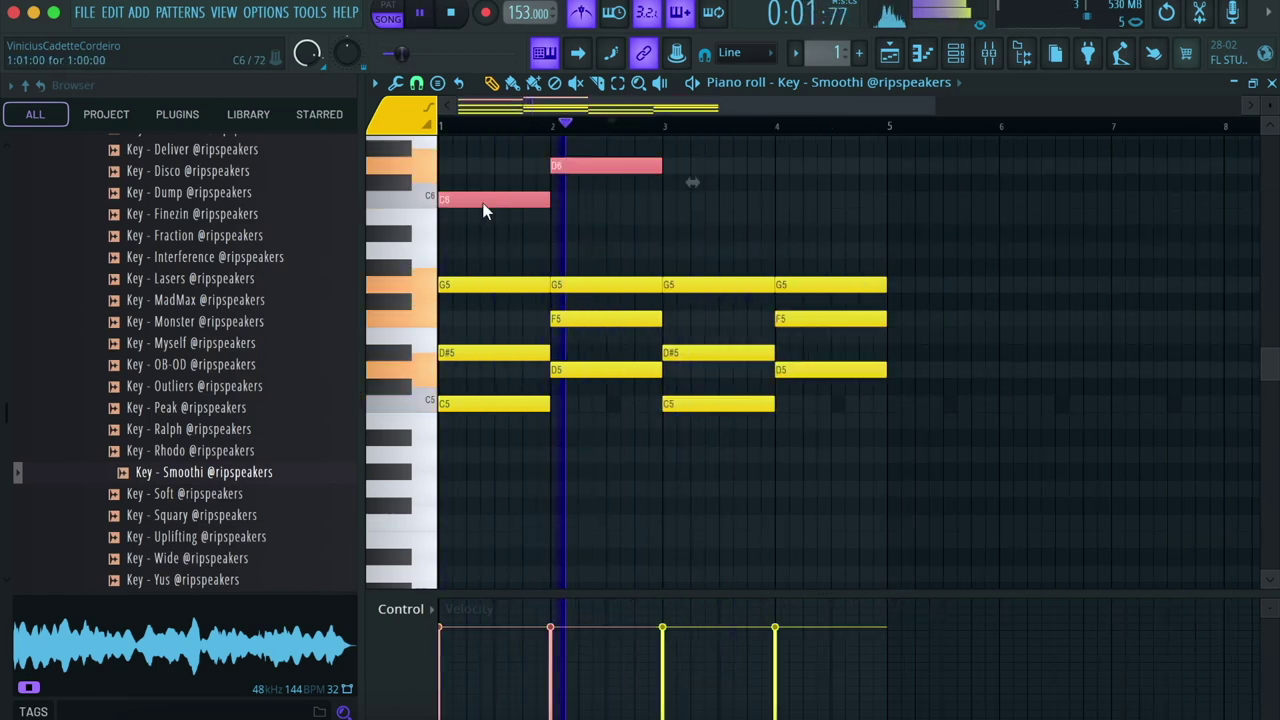
key("ctrl+b")
key("ctrl+d")
Step: Select all notes, randomize their velocities with bipolar levels, and strum the chords
key("ctrl+a")
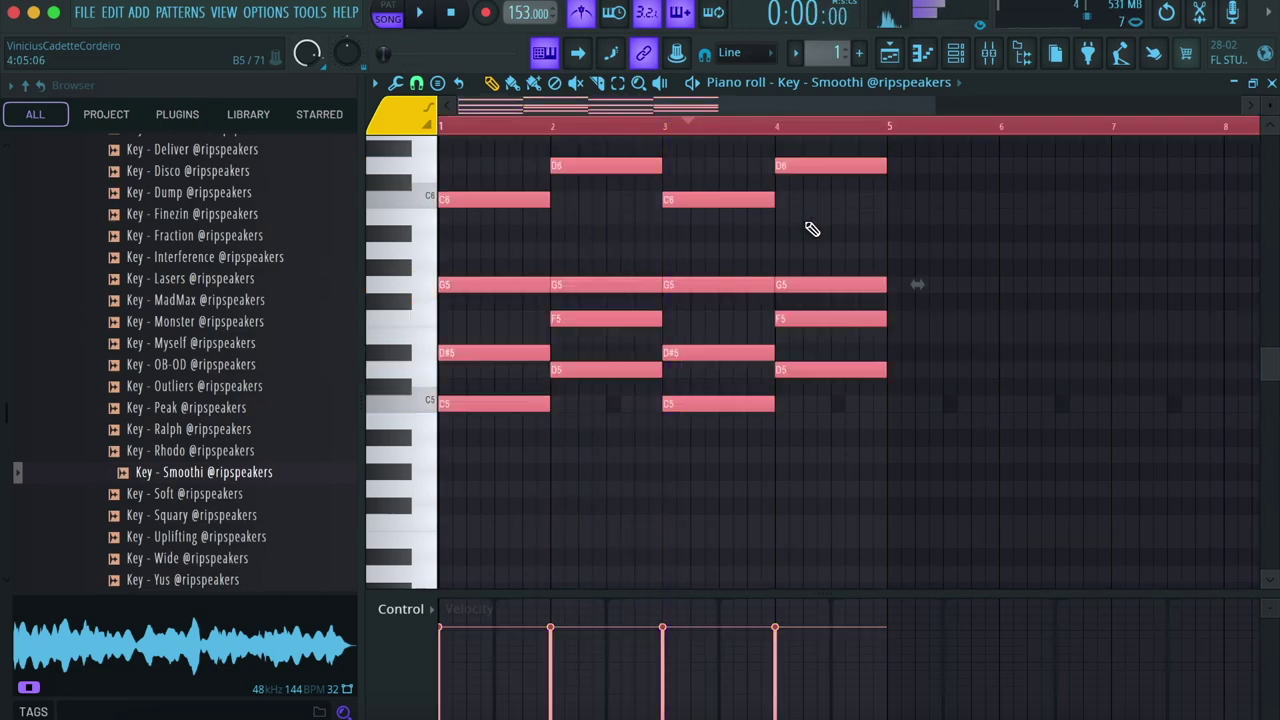
key("alt+r")
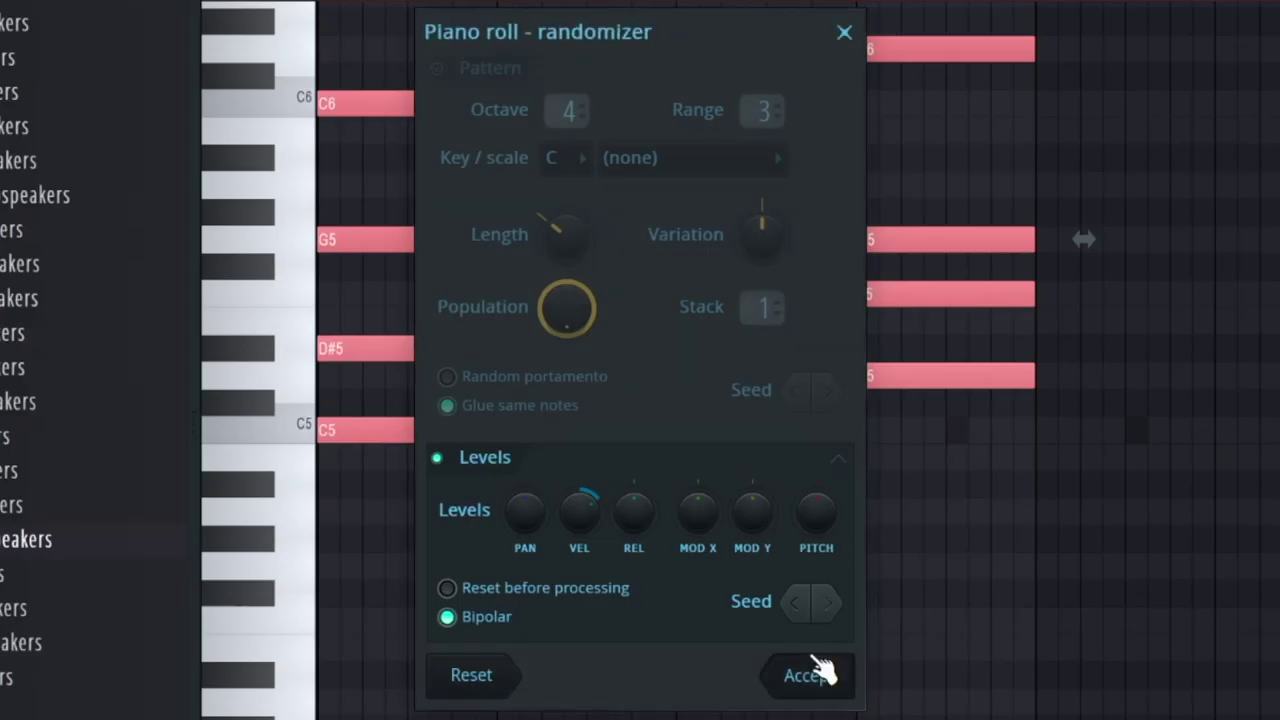
left_click(816, 672)
key("alt+s")
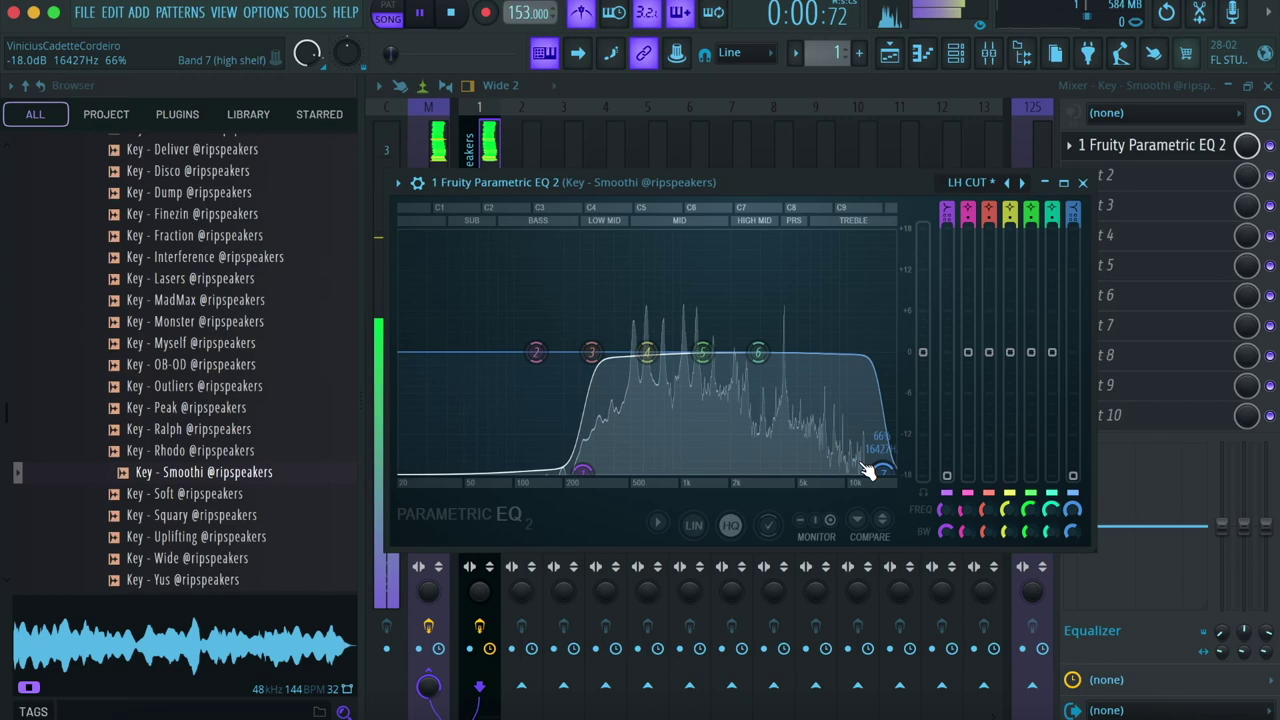
Step: Lower the high-cut frequency of band 7 in Key - Smoothi's Fruity Parametric EQ 2
left_click_drag(871, 457, 815, 483)
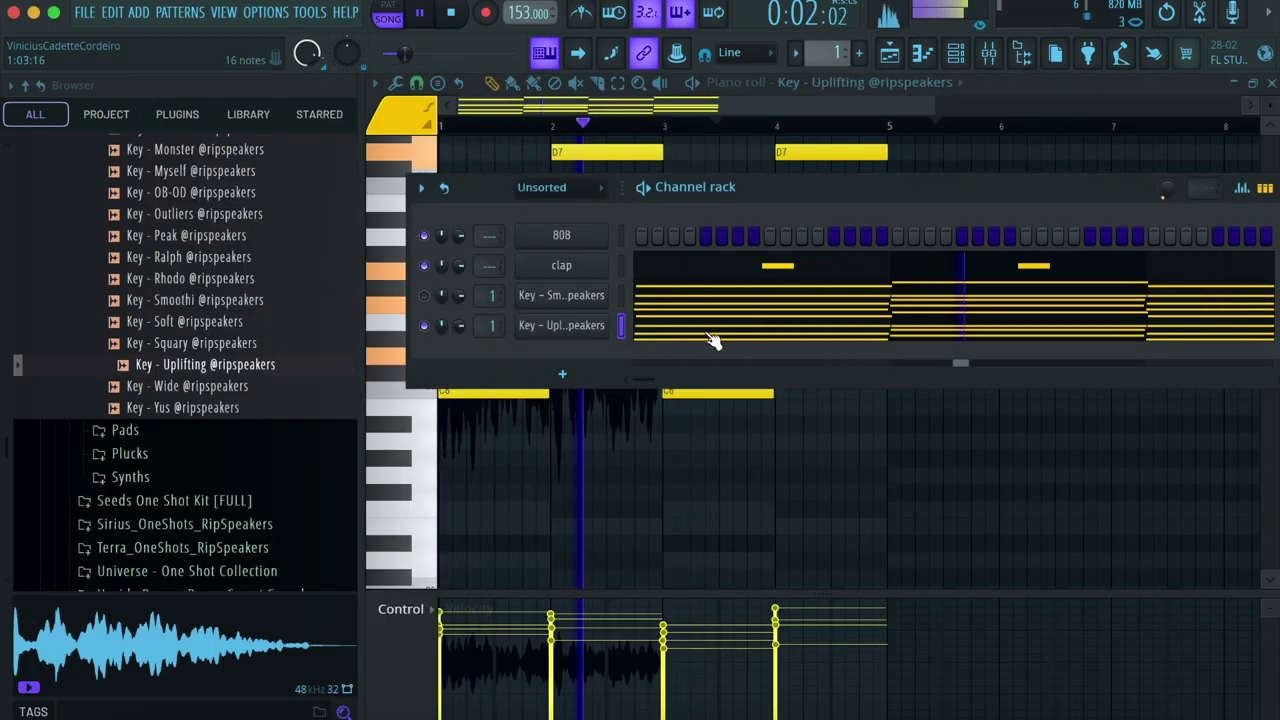
Step: In the Key - Uplifting piano roll, try moving the D7 notes in bars 2 and 4 down one octave
key("F9")
left_click(943, 333)
key("space")
left_click_drag(595, 171, 829, 168)
key("ctrl+Down")
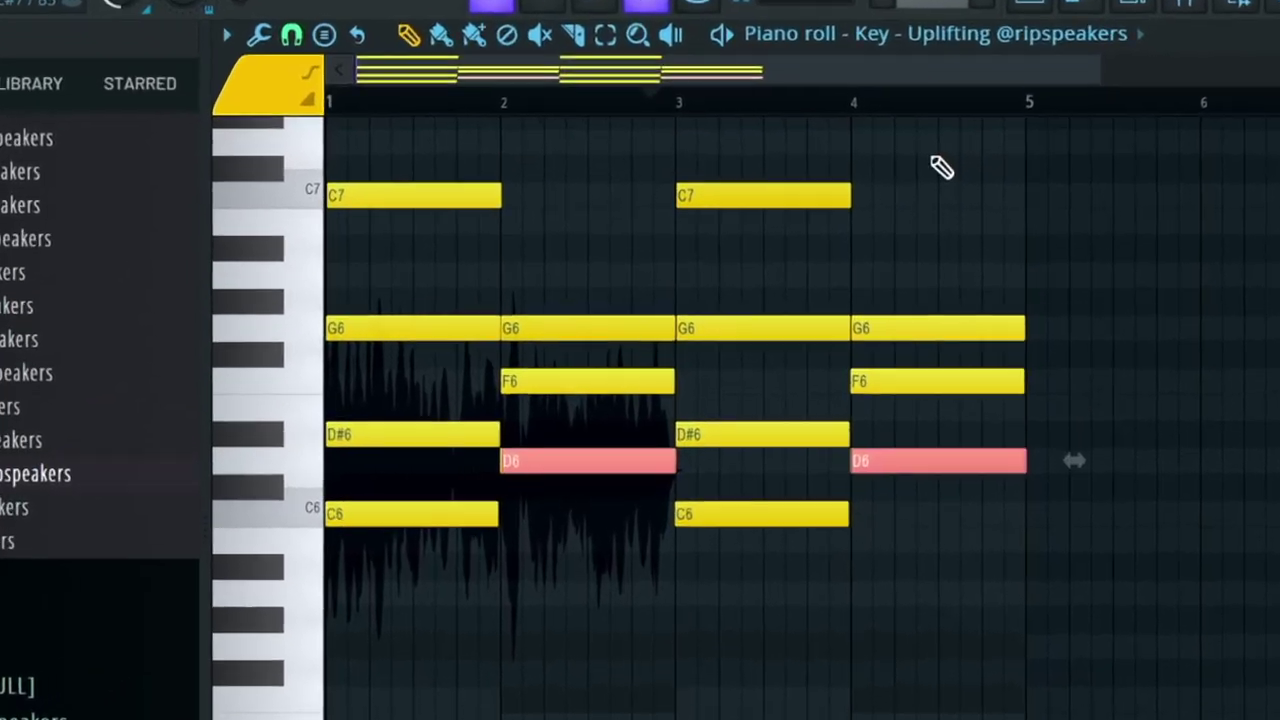
key("ctrl+Up")
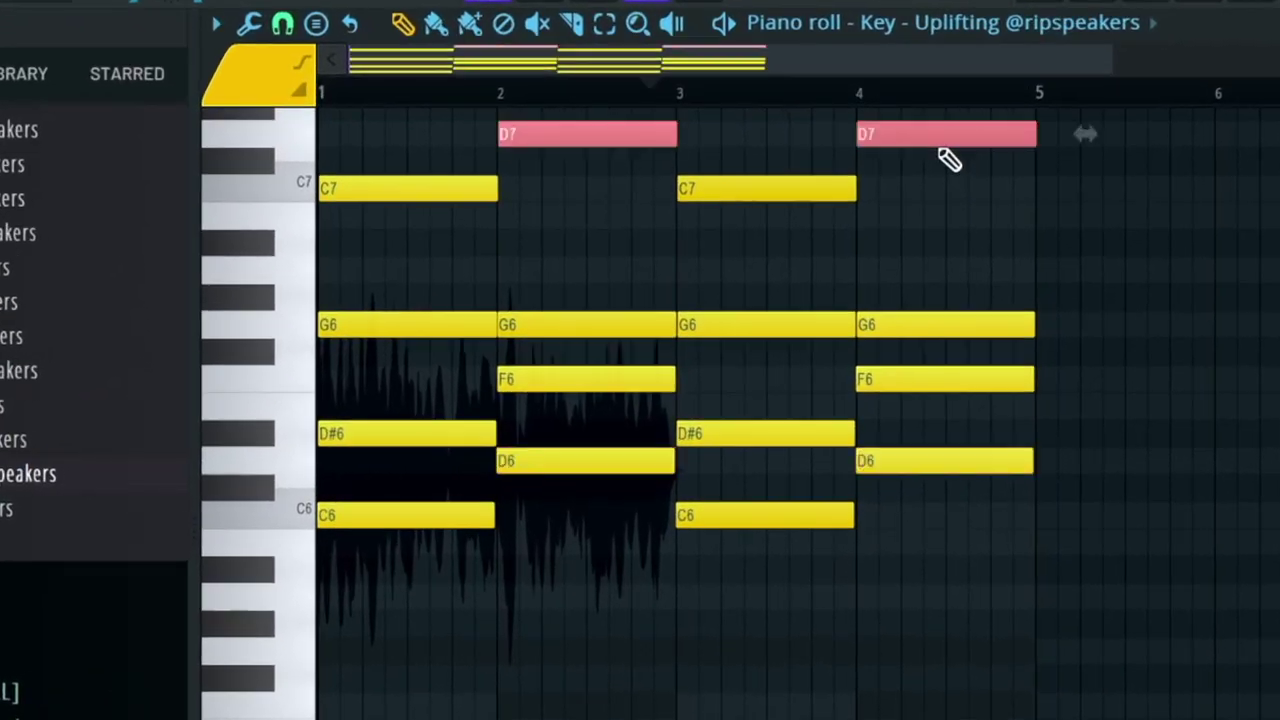
key("space")
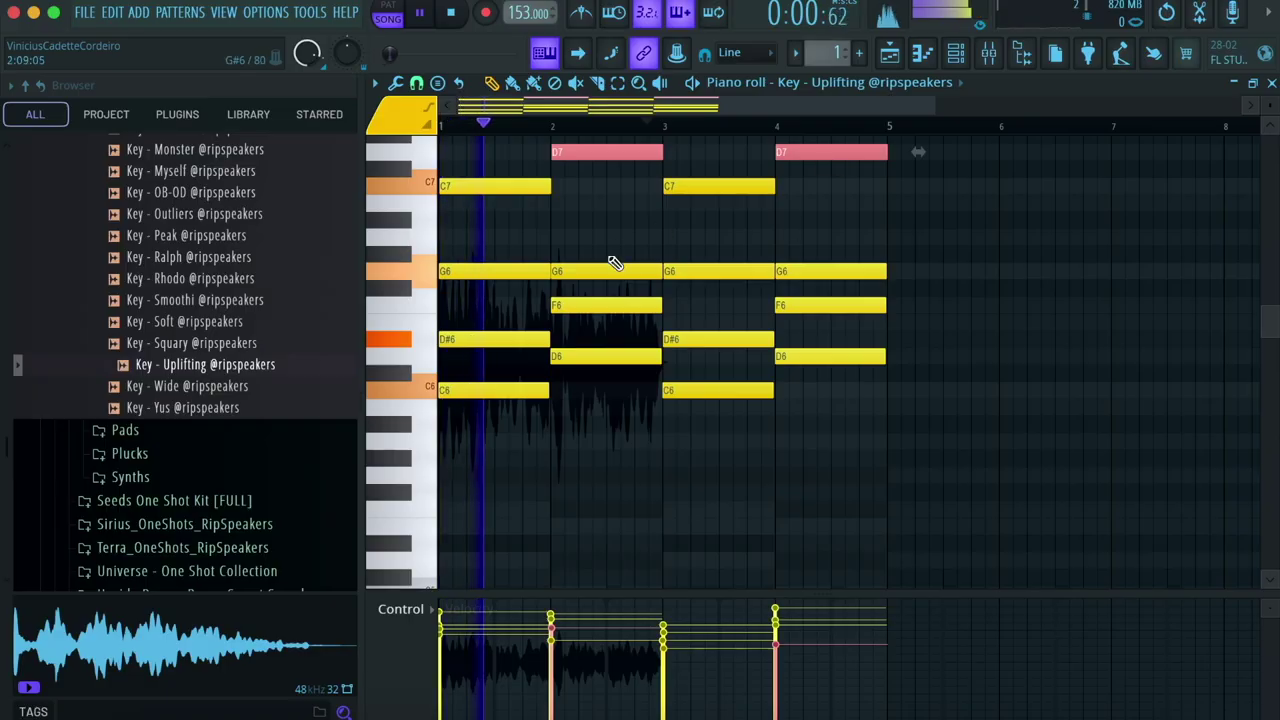
Step: Move the G6 notes in bars 2 and 4 of Key - Uplifting down one octave and play the result
left_click_drag(609, 257, 620, 284)
left_click_drag(804, 256, 812, 282)
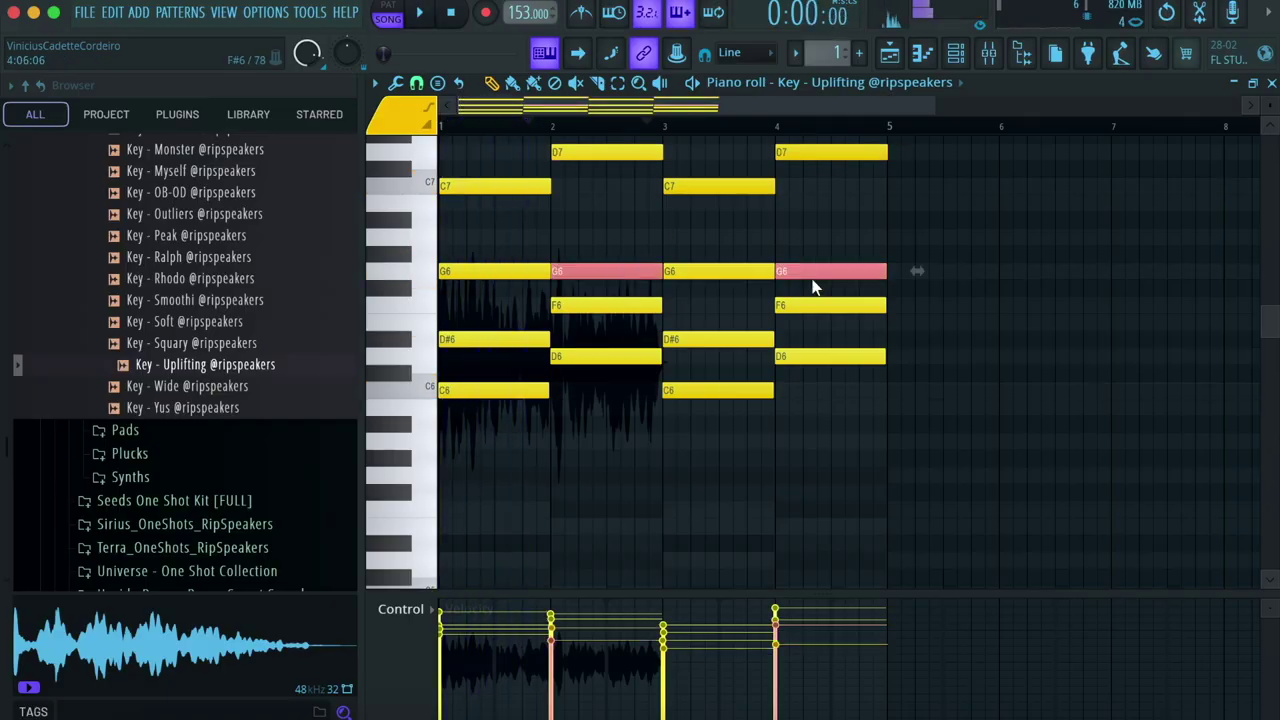
key("ctrl+Down")
key("space")
right_click(840, 235)
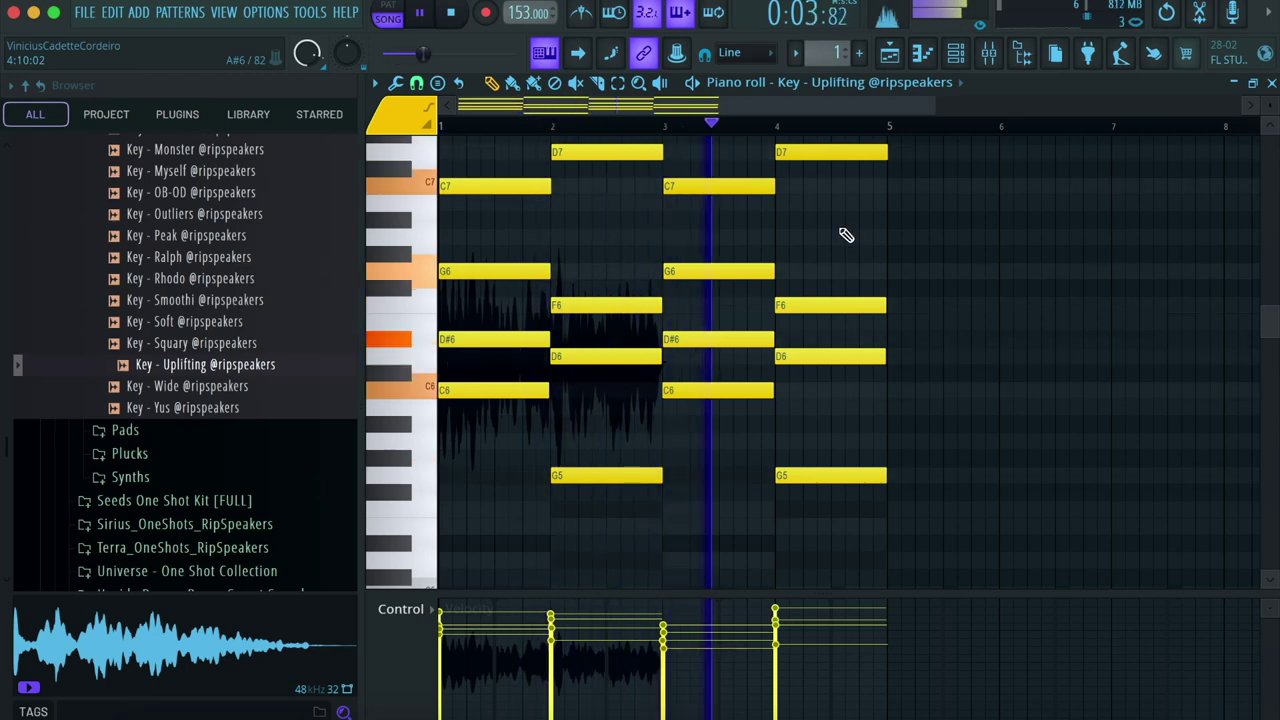
Step: Undo the octave drop on bar 2's G and transpose the whole Key - Uplifting part down one octave, ending on a G4 in bar 4
key("ctrl+z")
key("ctrl+z")
key("space")
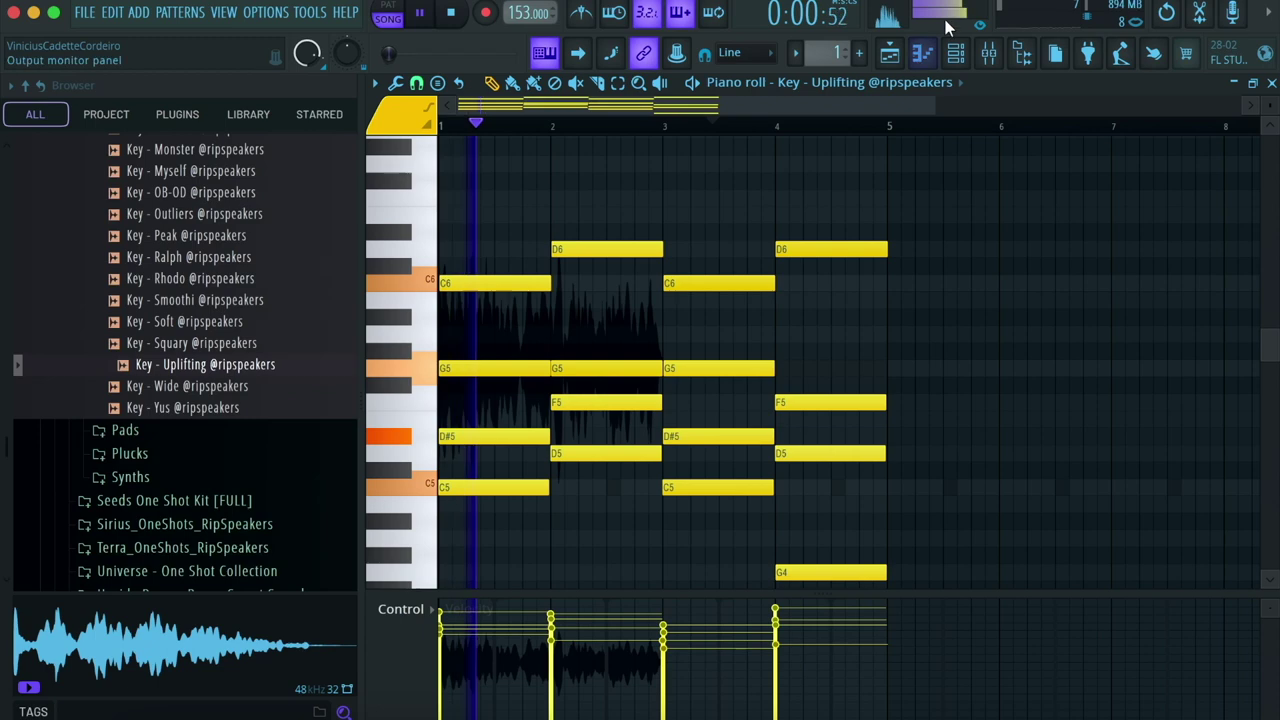
Step: Load ShaperBox 3 with a RIP Speakers time preset on the Key - Smoothi mixer track
left_click(957, 54)
scroll(248, 268, "up", 5)
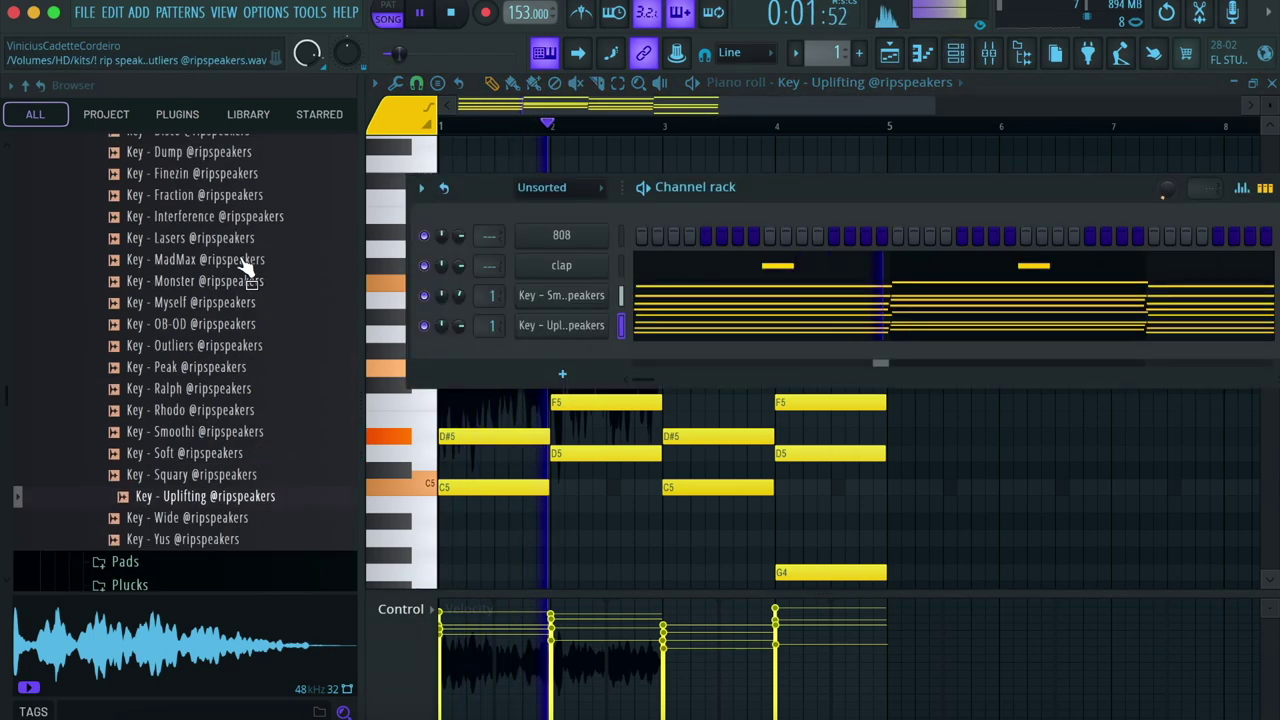
left_click(988, 53)
left_click(1122, 175)
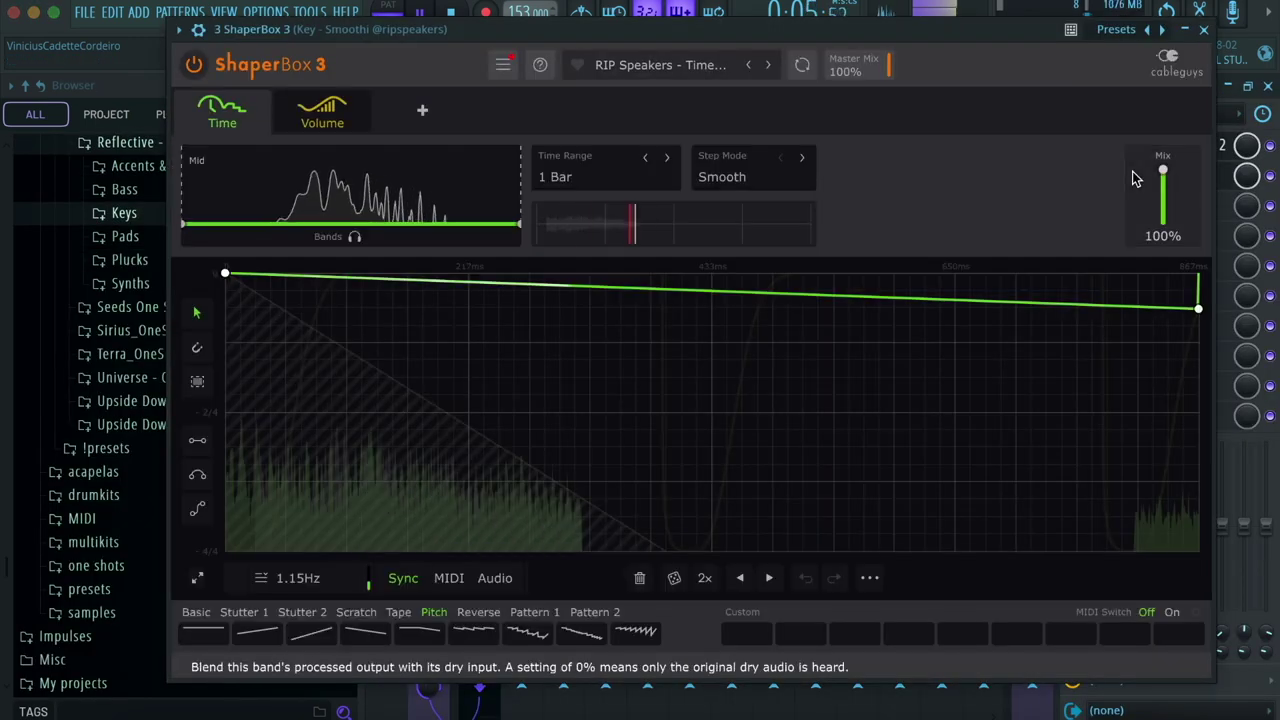
key("space")
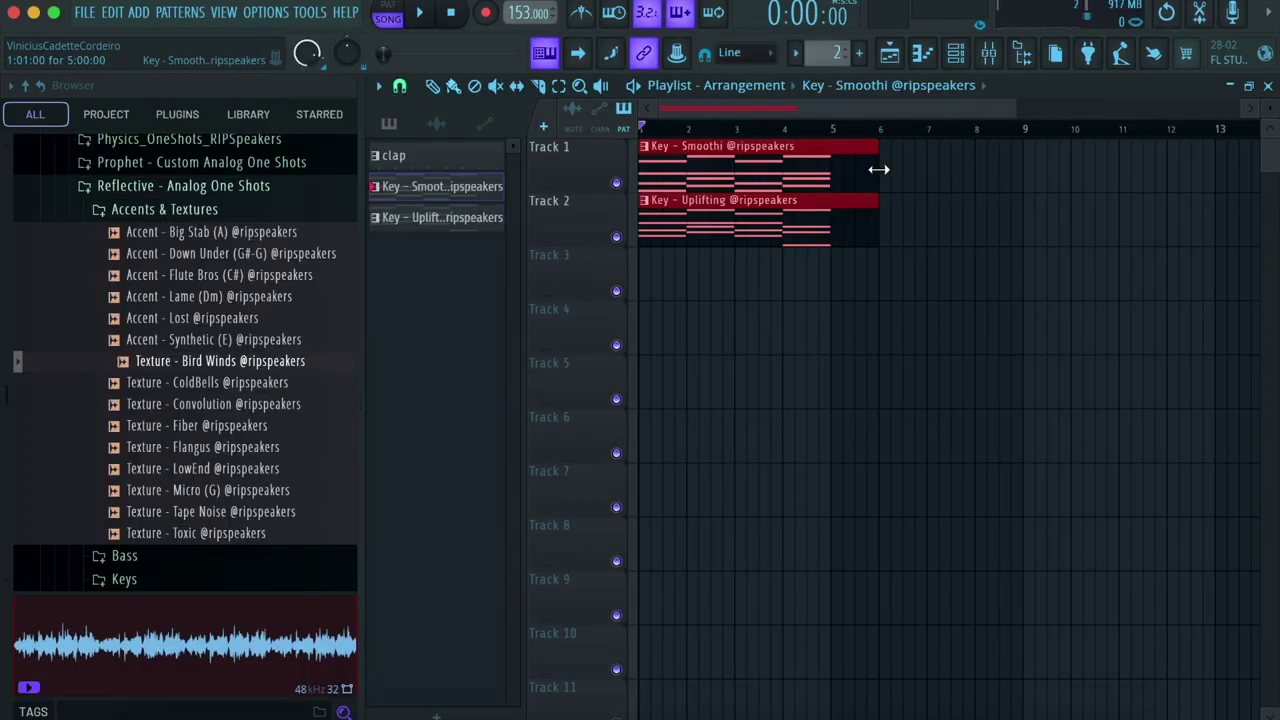
Step: Capture the two layered Key patterns as audio in Edison on the master track and open the time-stretch tool
left_click_drag(878, 169, 863, 223)
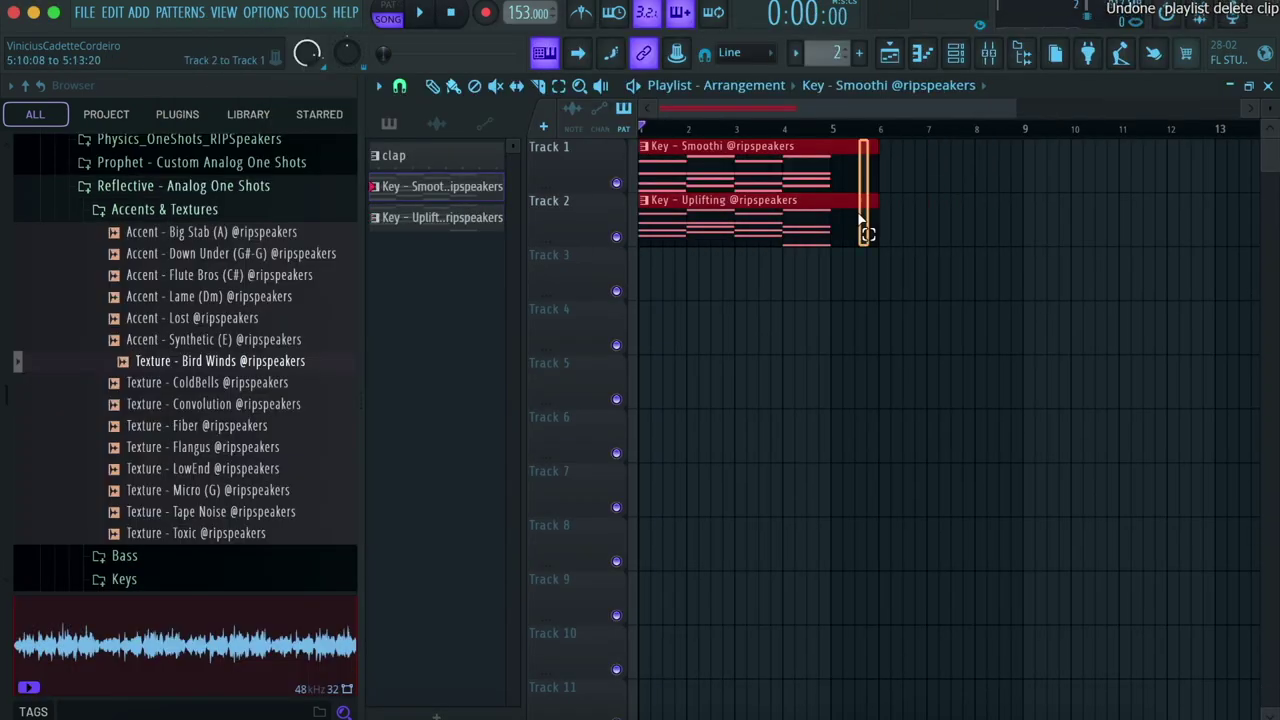
left_click(988, 53)
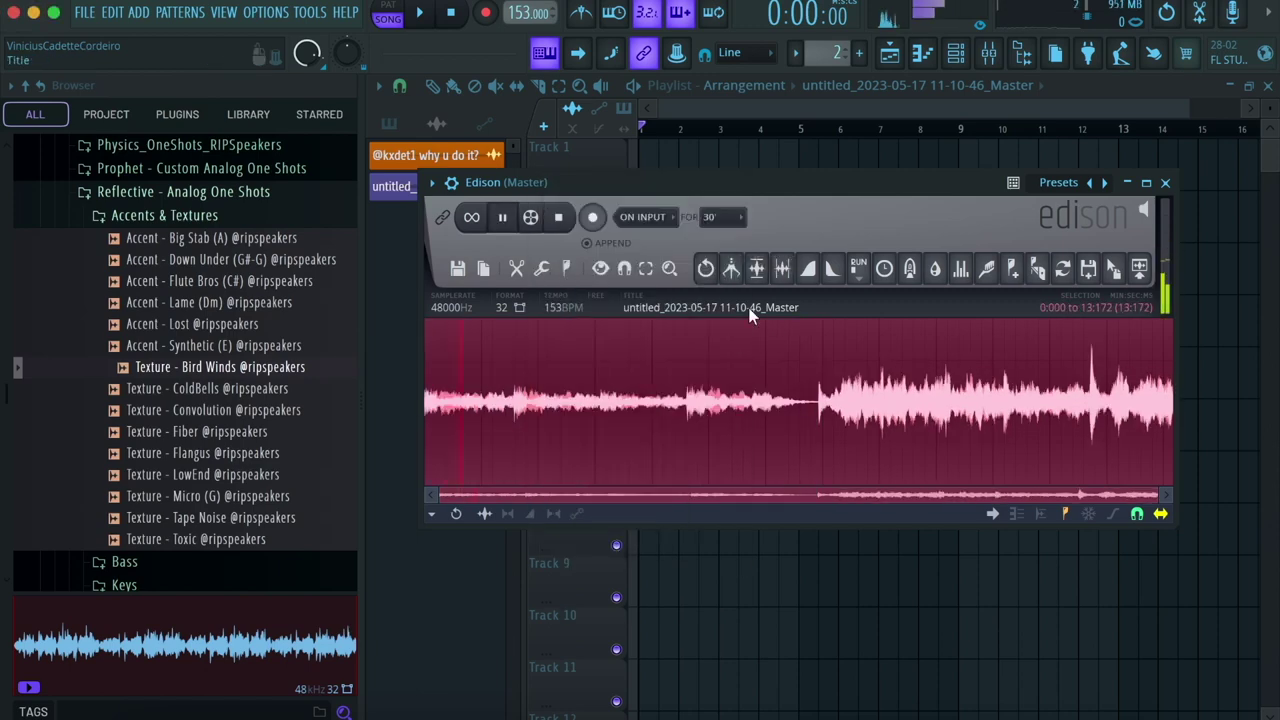
left_click(882, 269)
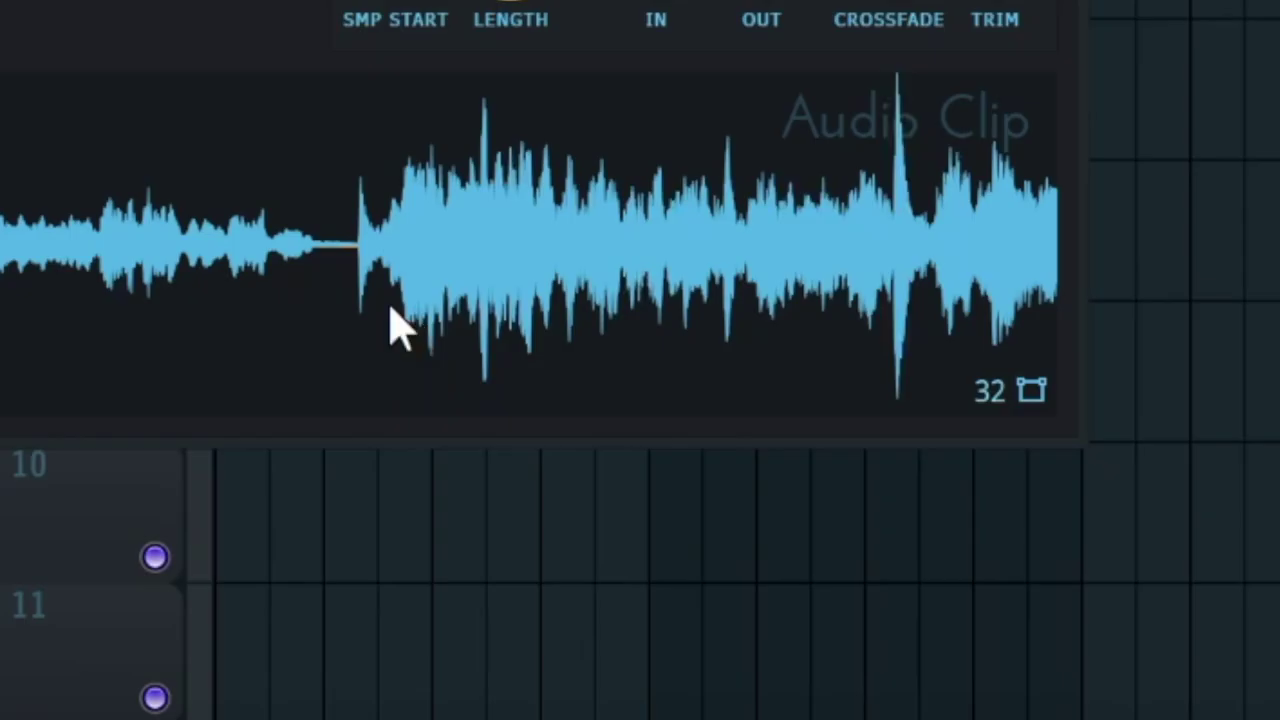
Step: Send the rendered melody clip to a slicer and arrange slices in bar 1, including Beat 9, Beat 10 and Beat 13
right_click(391, 323)
left_click(615, 409)
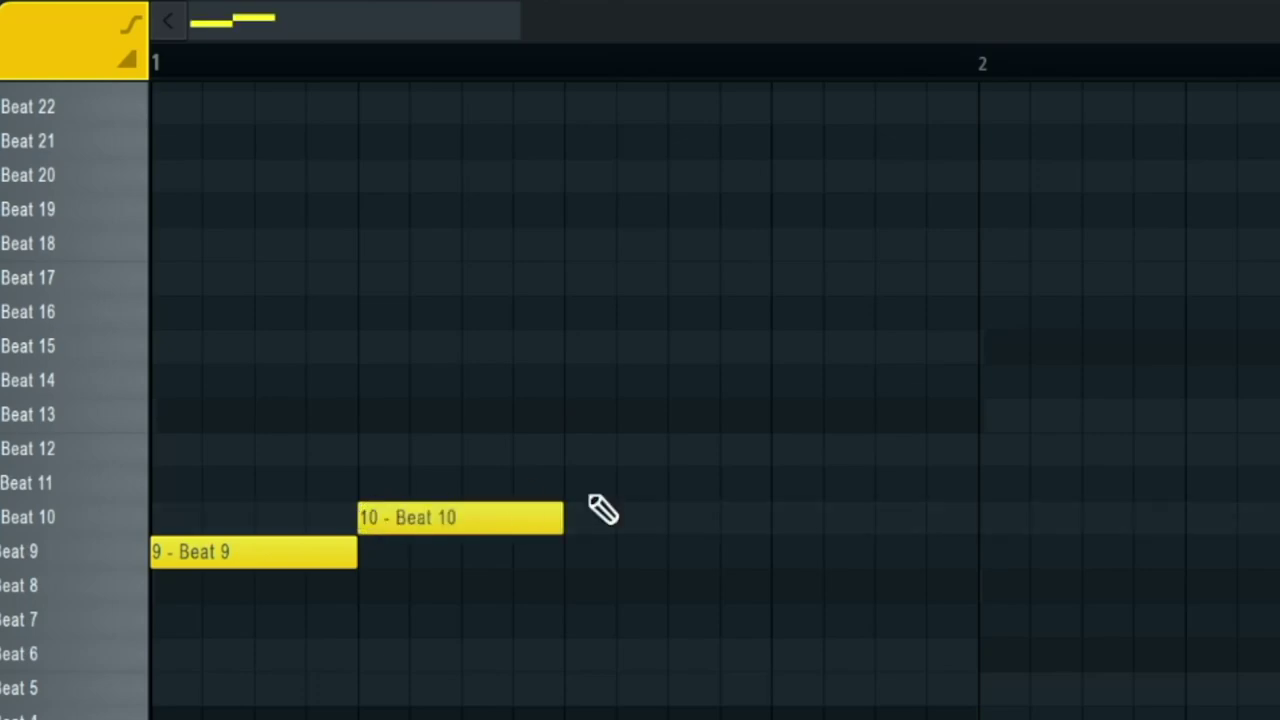
left_click(779, 381)
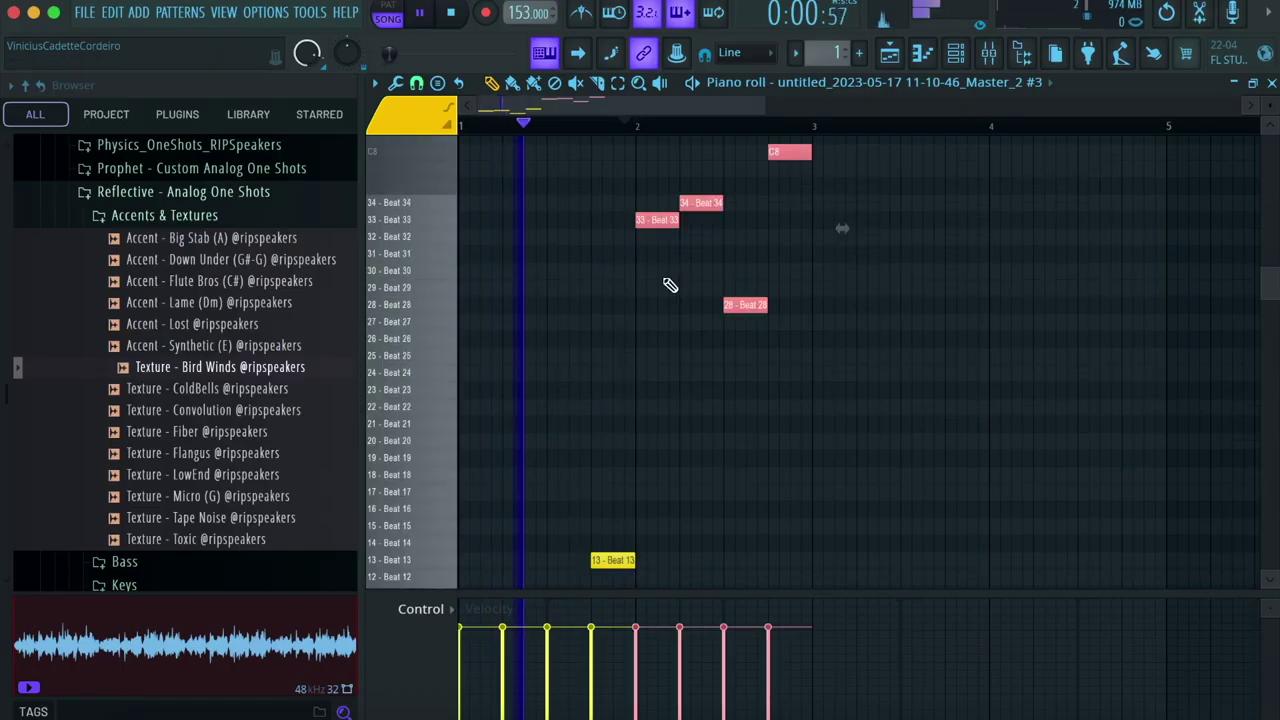
Step: Shift the four selected slices in bar 2 down four steps to Beat 29, 30, 24 and 33
key("shift+Down")
key("shift+Down")
key("shift+Down")
key("shift+Down")
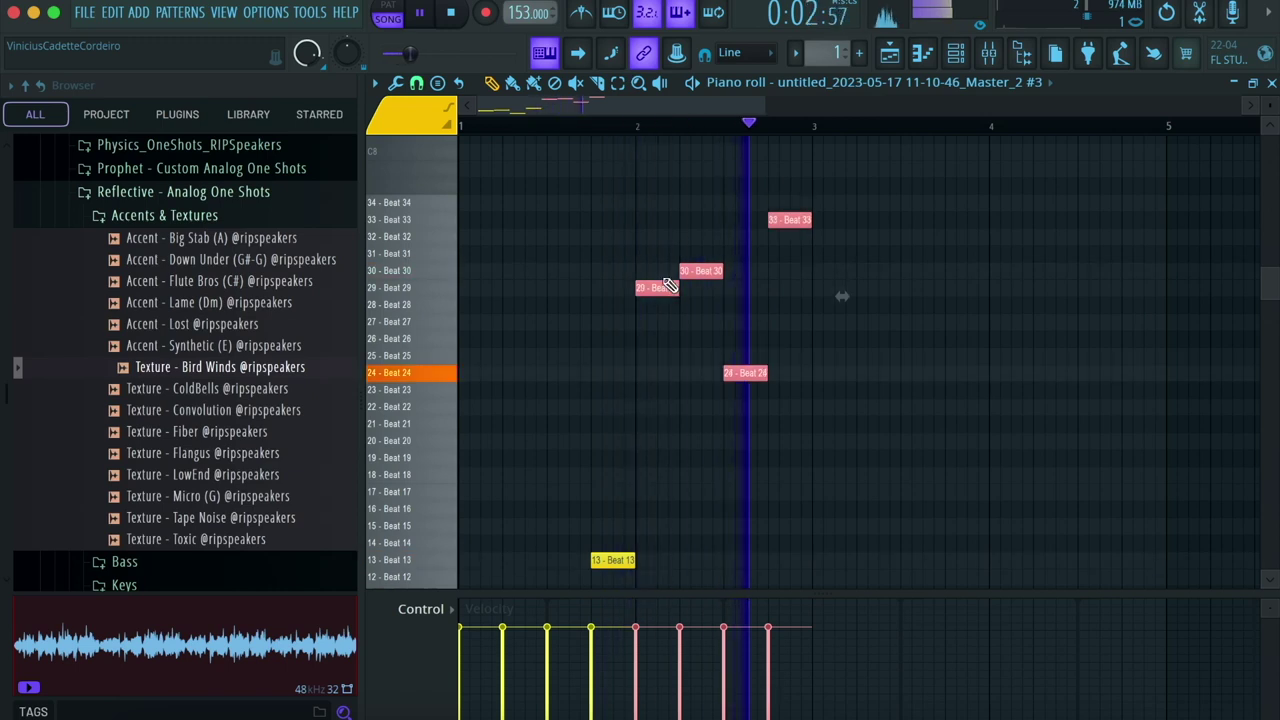
key("space")
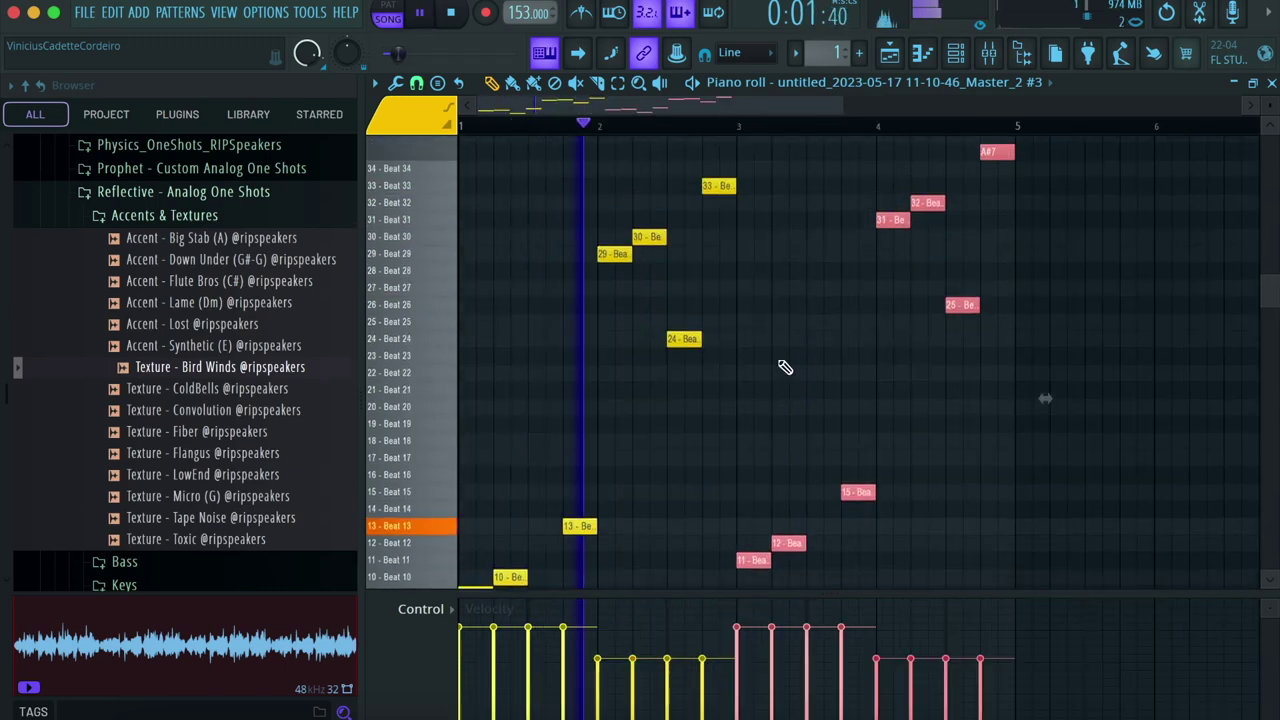
Step: Select the Beat 31, Beat 32 and A#7 notes in bar 4 and move them down one octave
left_click_drag(829, 211, 1009, 150)
left_click_drag(1011, 146, 885, 236)
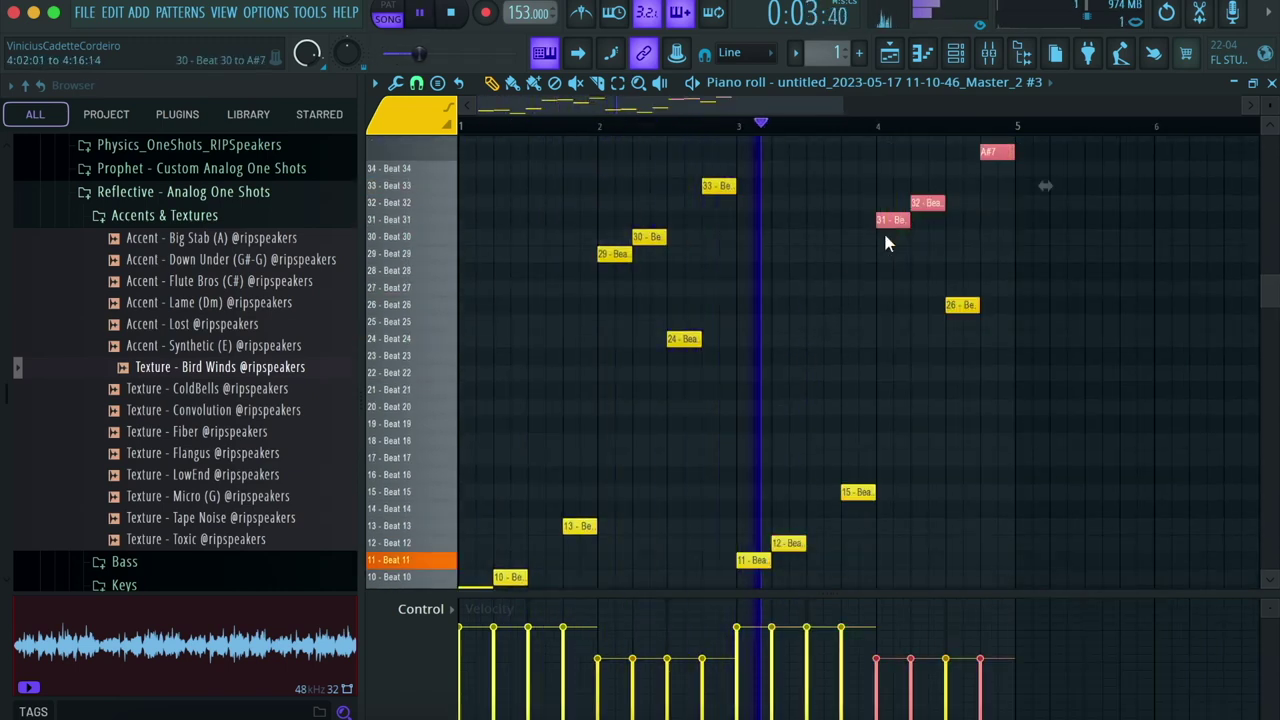
key("ctrl+Down")
right_click(886, 238)
scroll(892, 243, "down", 1)
scroll(893, 243, "down", 1)
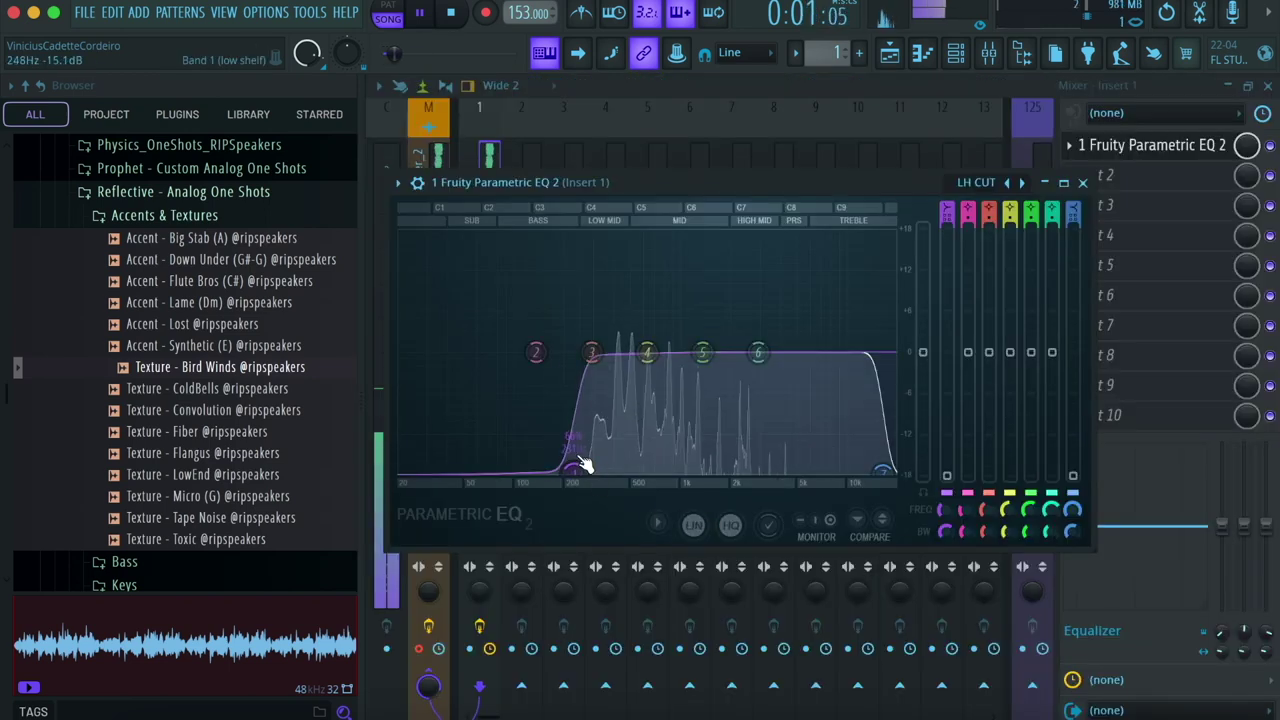
Step: In Insert 1's Parametric EQ 2, lower the low cut, dip band 4, boost band 5 slightly, and bring the high cut to about 6850 Hz
left_click_drag(576, 466, 550, 468)
left_click_drag(647, 352, 620, 362)
left_click_drag(703, 352, 714, 338)
left_click_drag(882, 470, 828, 480)
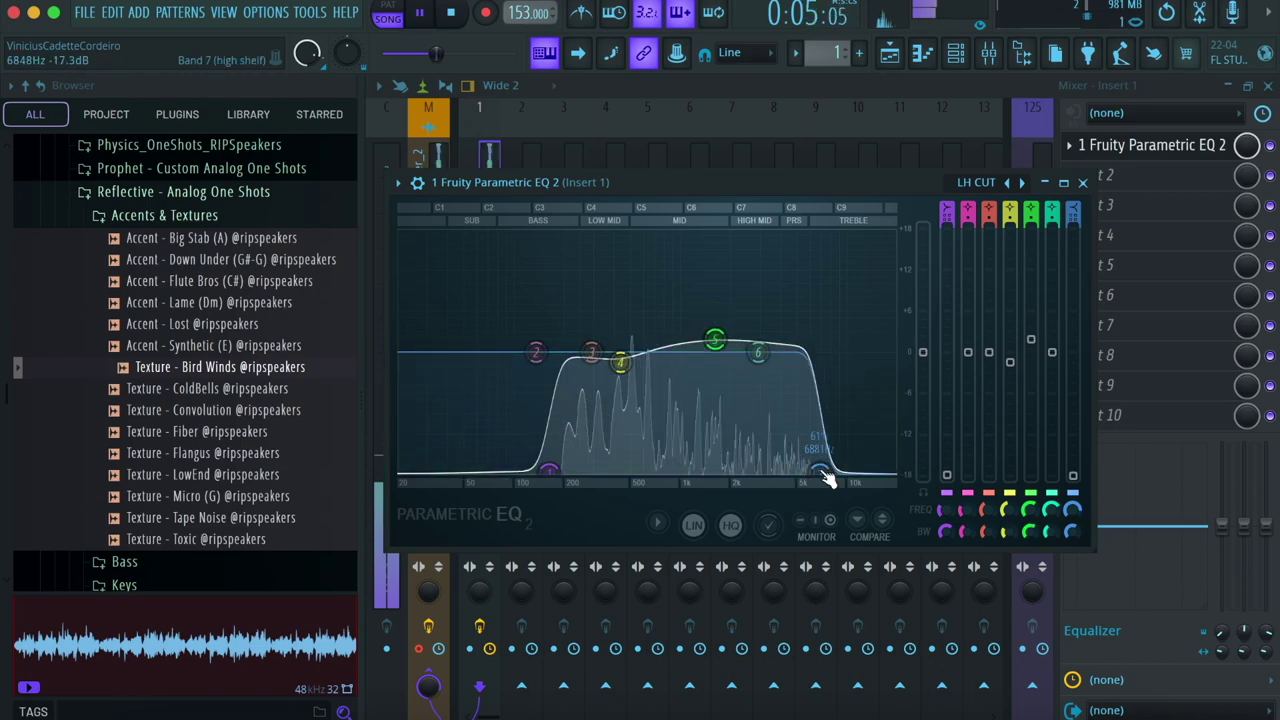
left_click(1083, 184)
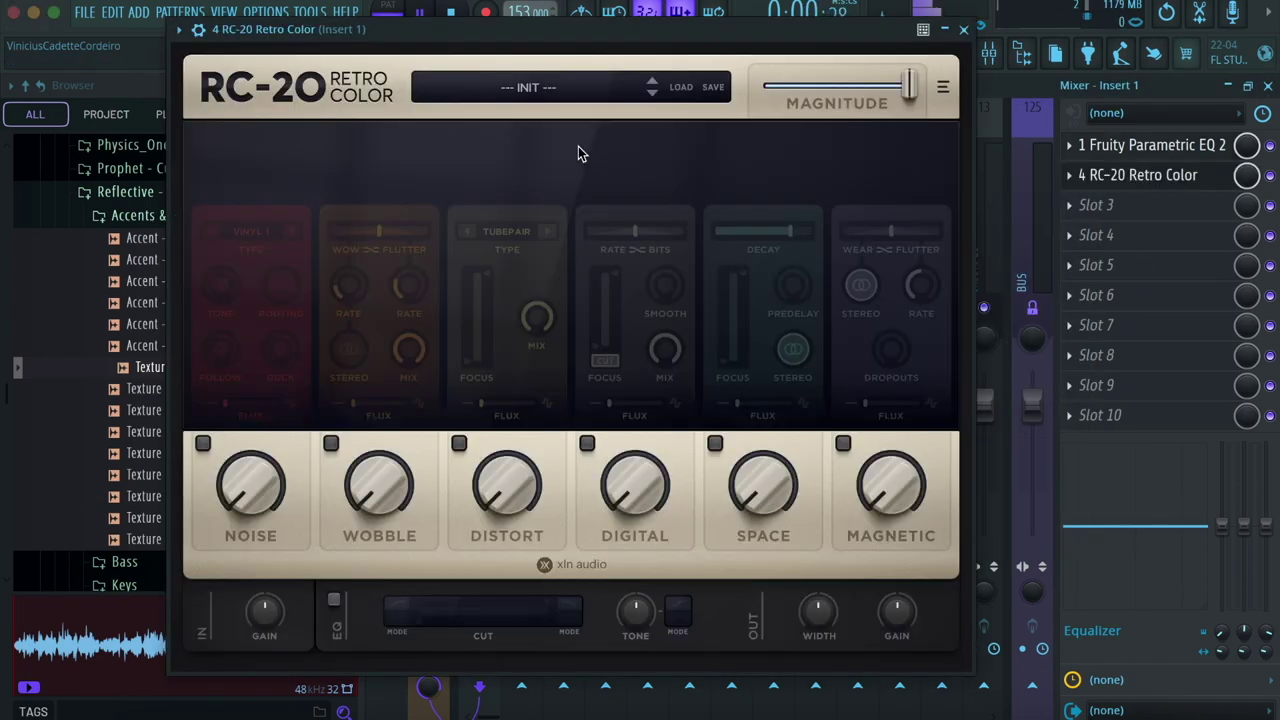
Step: Try the RIP Speakers - Invisible preset in RC-20 Retro Color and load RIP Speakers - Light
left_click(609, 99)
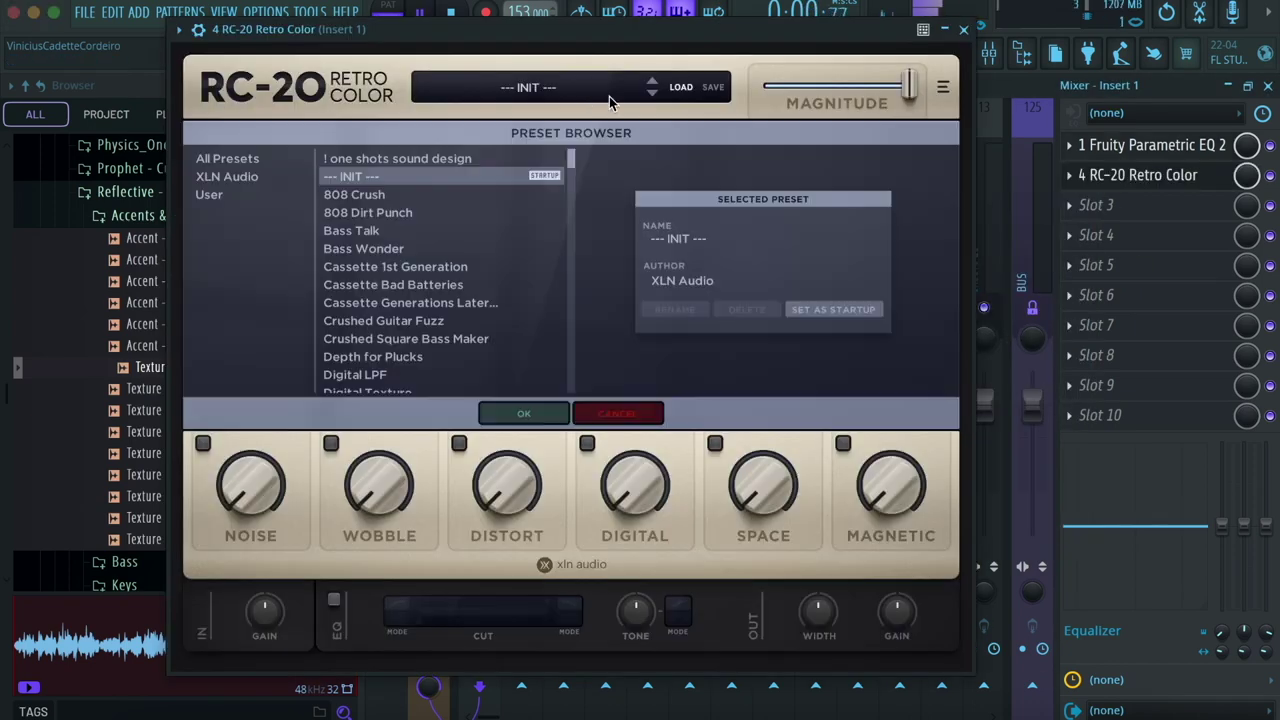
left_click_drag(571, 162, 549, 314)
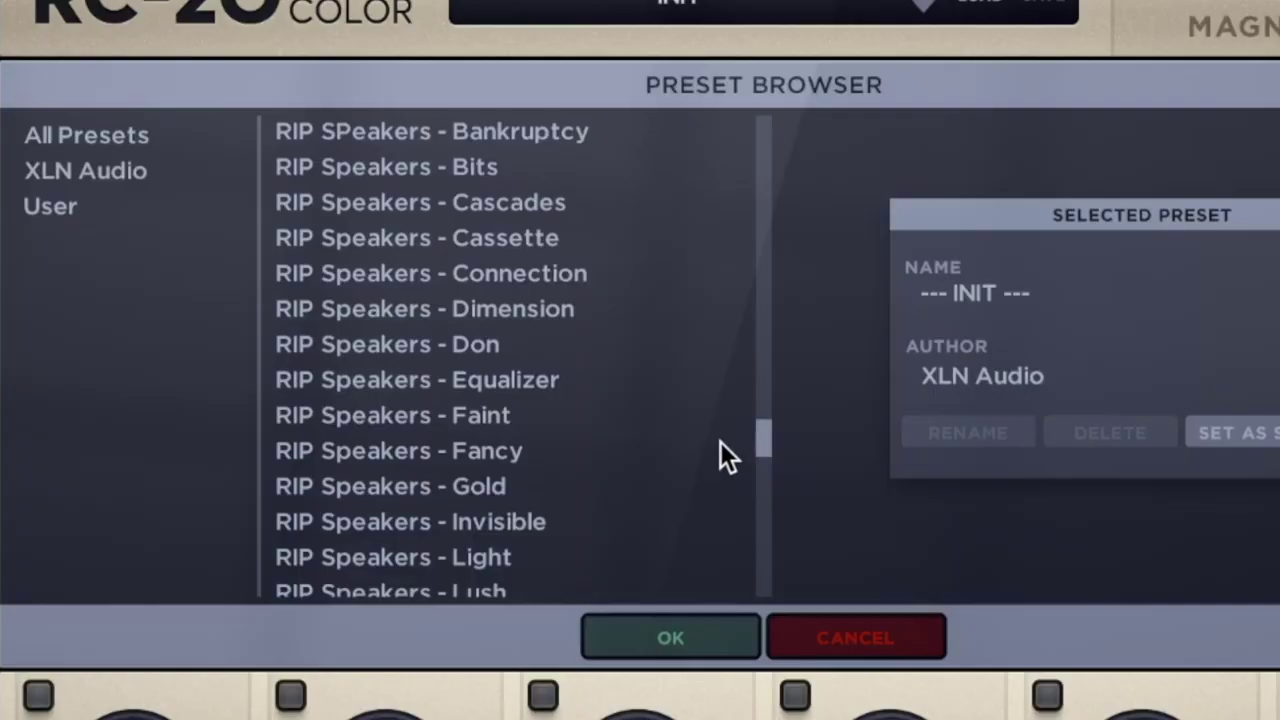
left_click(547, 315)
left_click(926, 8)
left_click(928, 8)
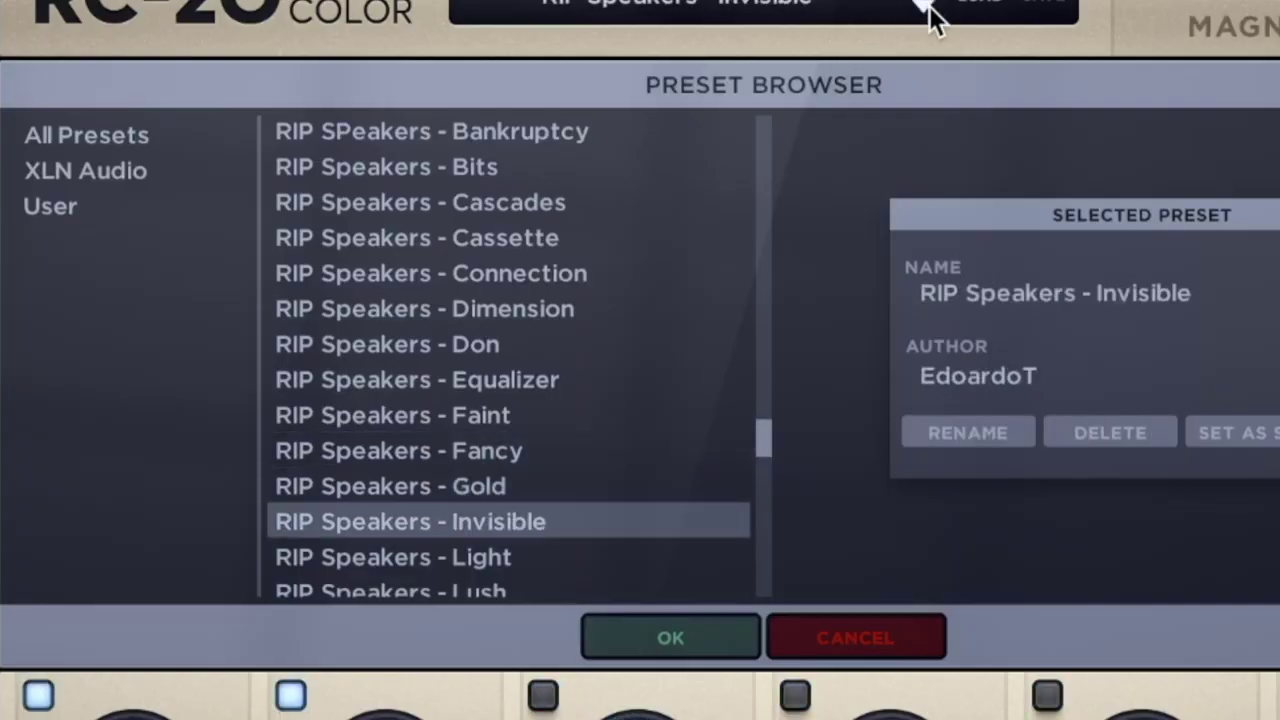
left_click(928, 8)
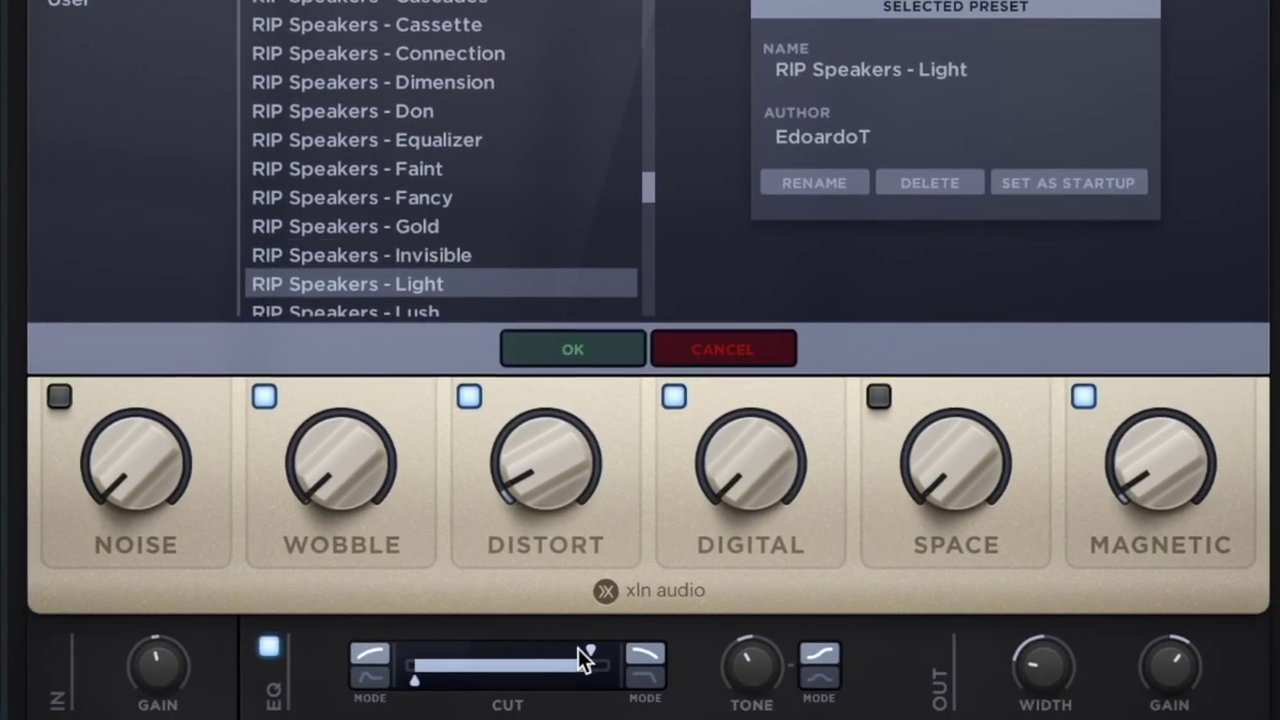
Step: Lower RC-20 Retro Color's high cut slightly, raise Space to 10%, and accept the RIP Speakers - Light preset
left_click_drag(578, 646, 563, 640)
left_click_drag(926, 436, 926, 424)
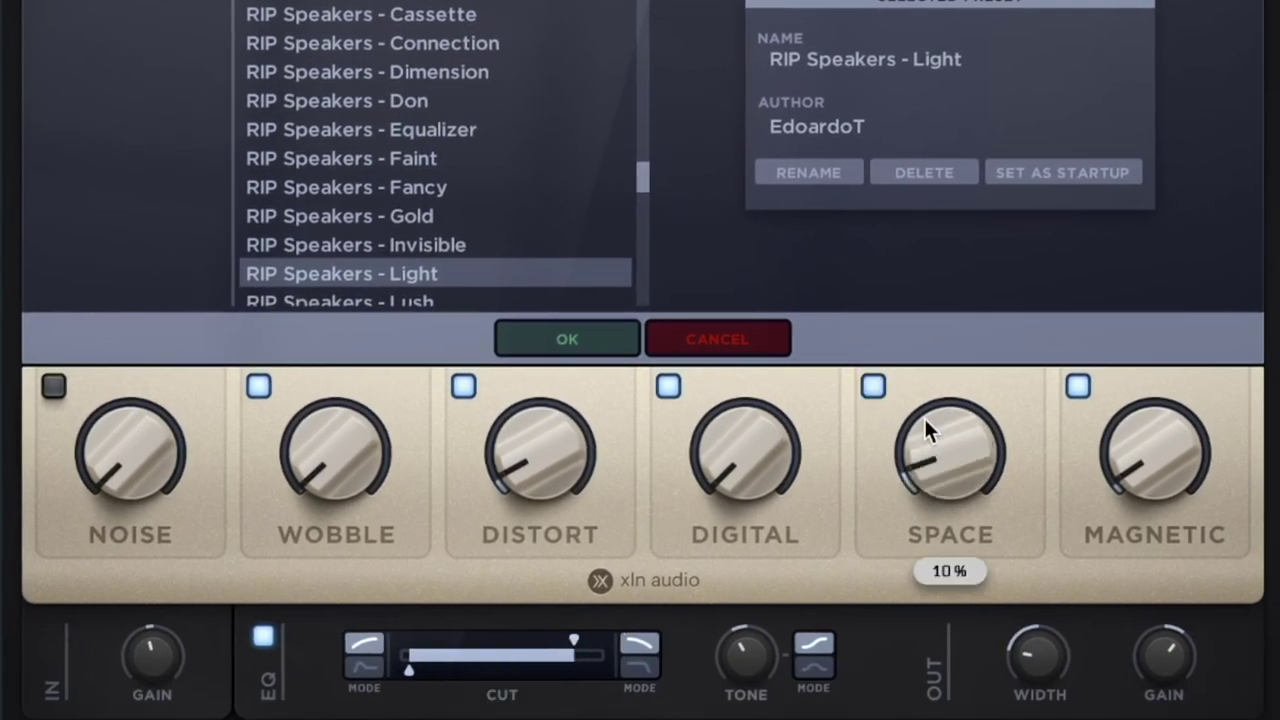
left_click(598, 340)
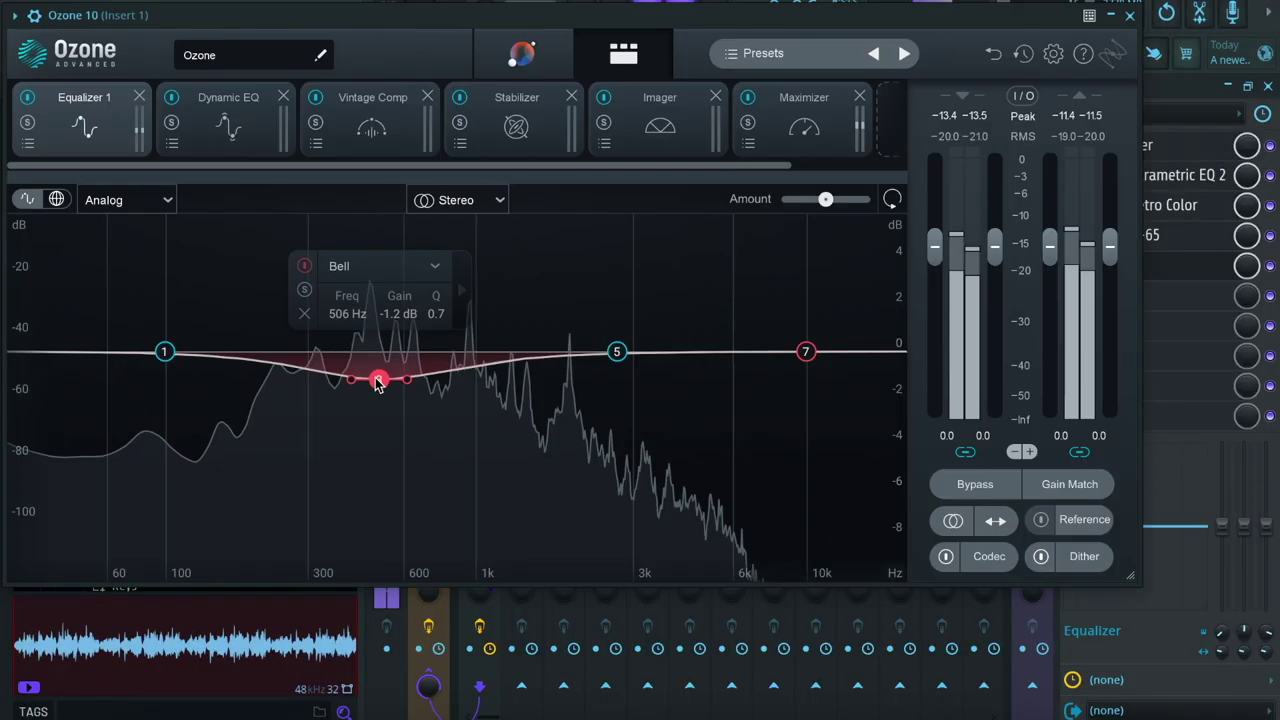
Step: In Ozone 10, adjust the Equalizer bell's width and pull Dynamic EQ bands 3 and 4 down, moving band 3 to a lower frequency
scroll(376, 380, "down", 3)
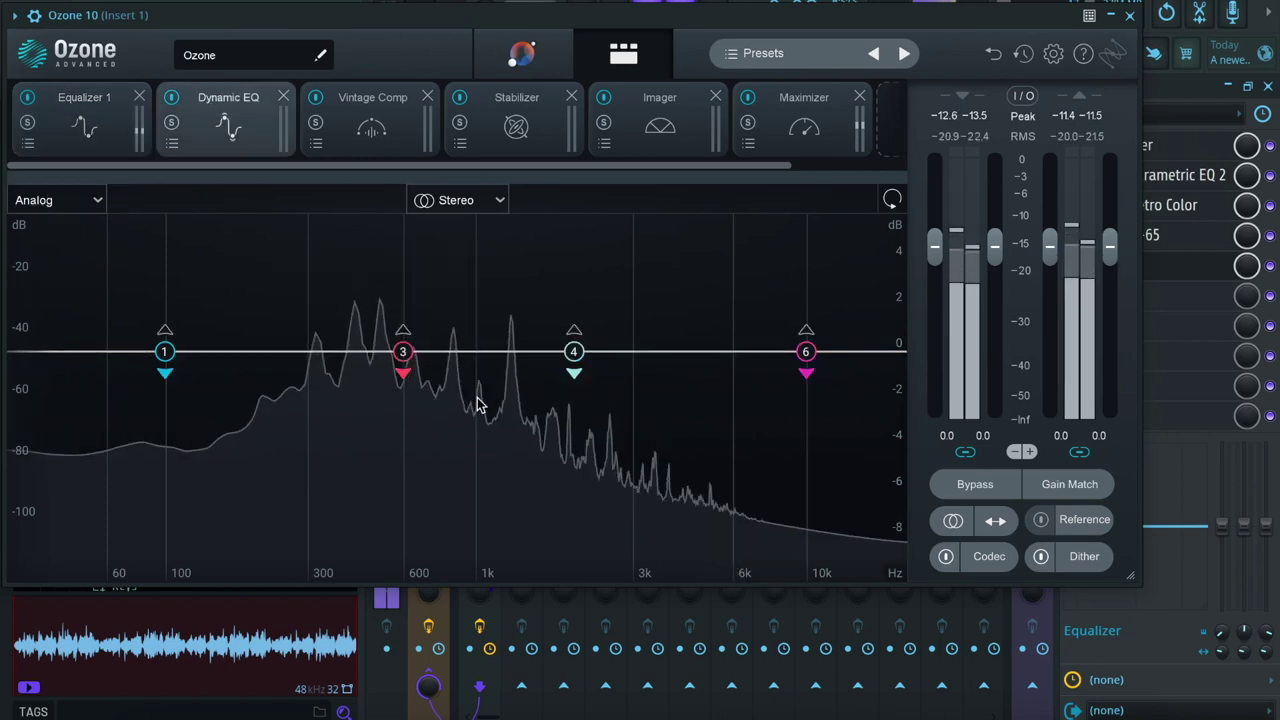
left_click_drag(403, 351, 351, 390)
left_click_drag(573, 351, 574, 388)
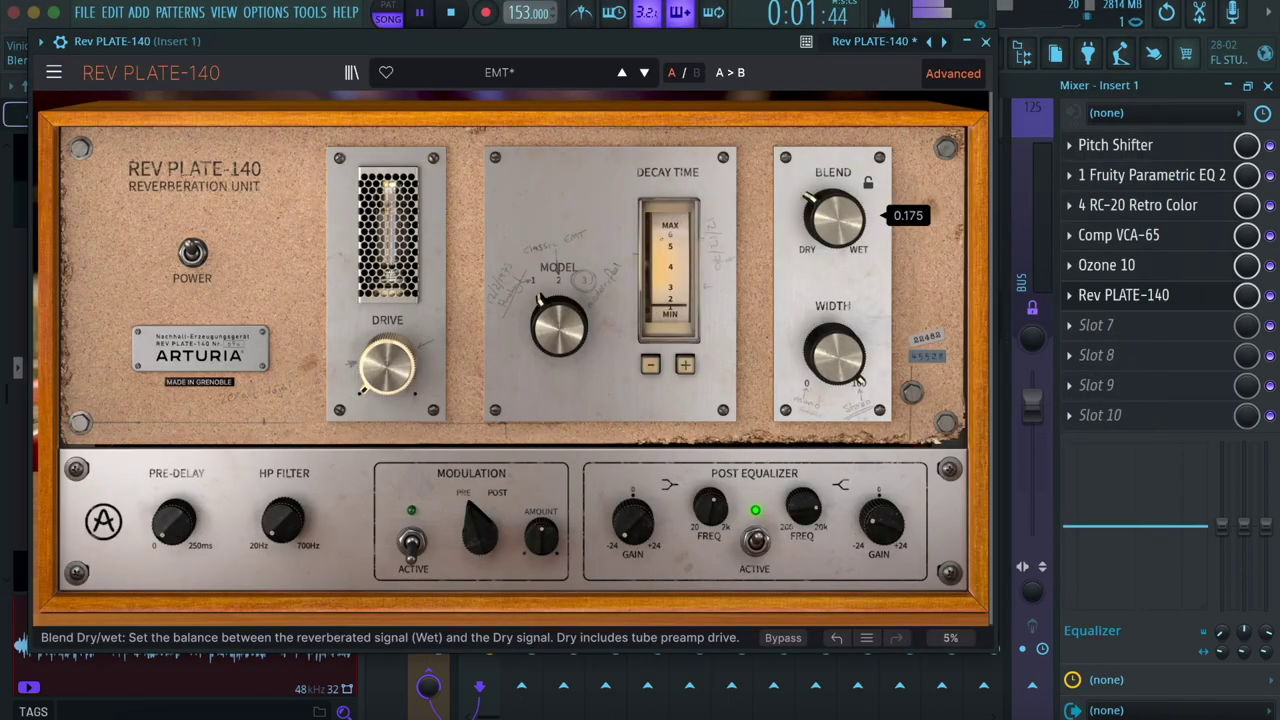
Step: Close Rev PLATE-140 and arm the Master track for recording
left_click(985, 41)
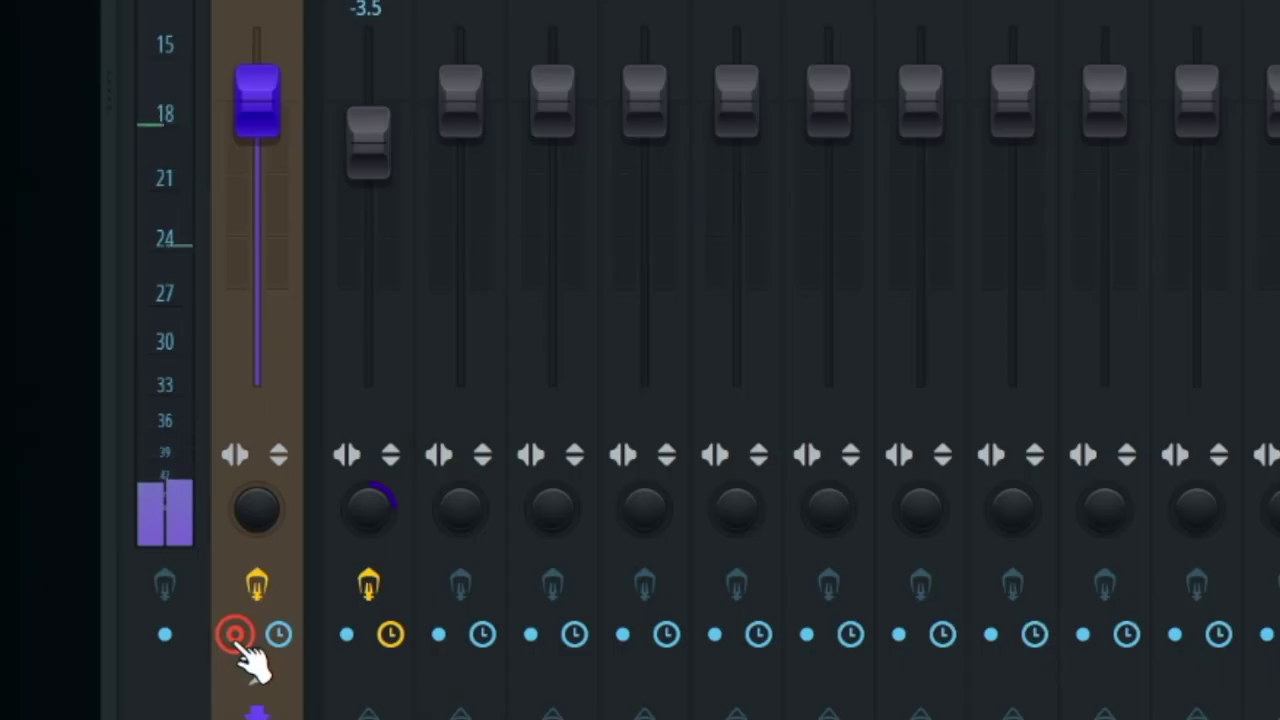
left_click(236, 636)
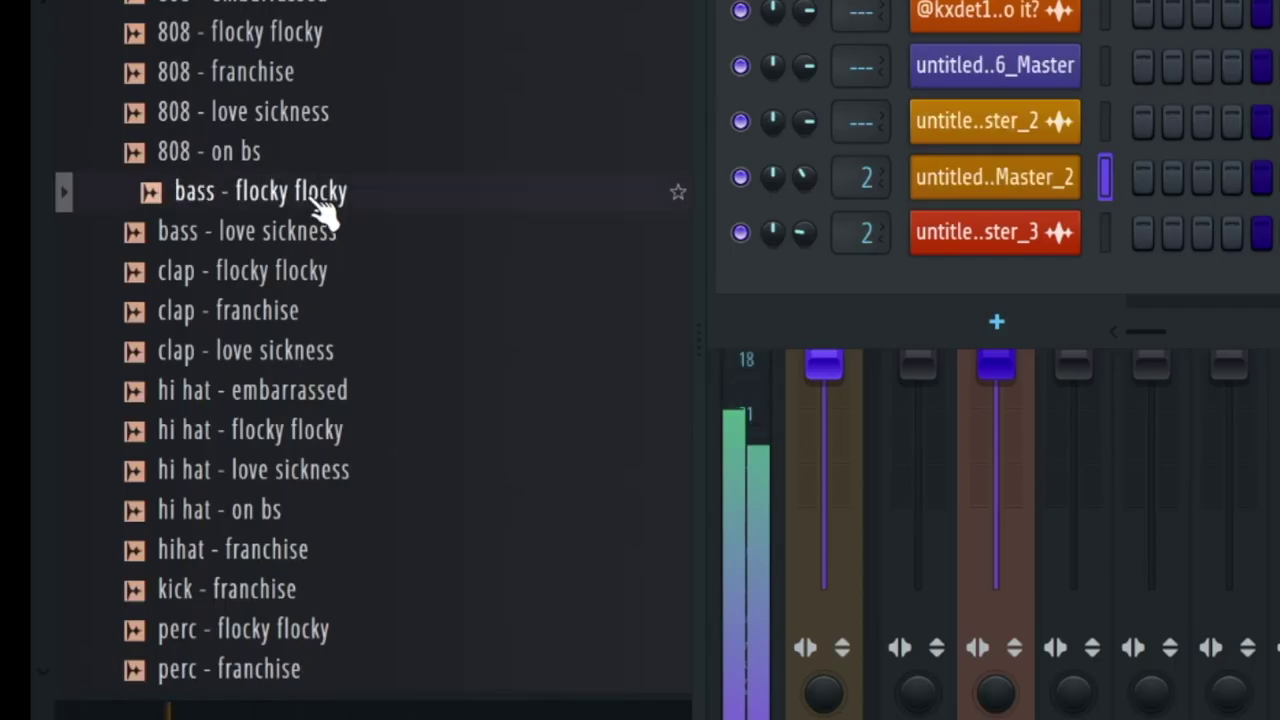
scroll(330, 240, "down", 2)
scroll(329, 271, "down", 2)
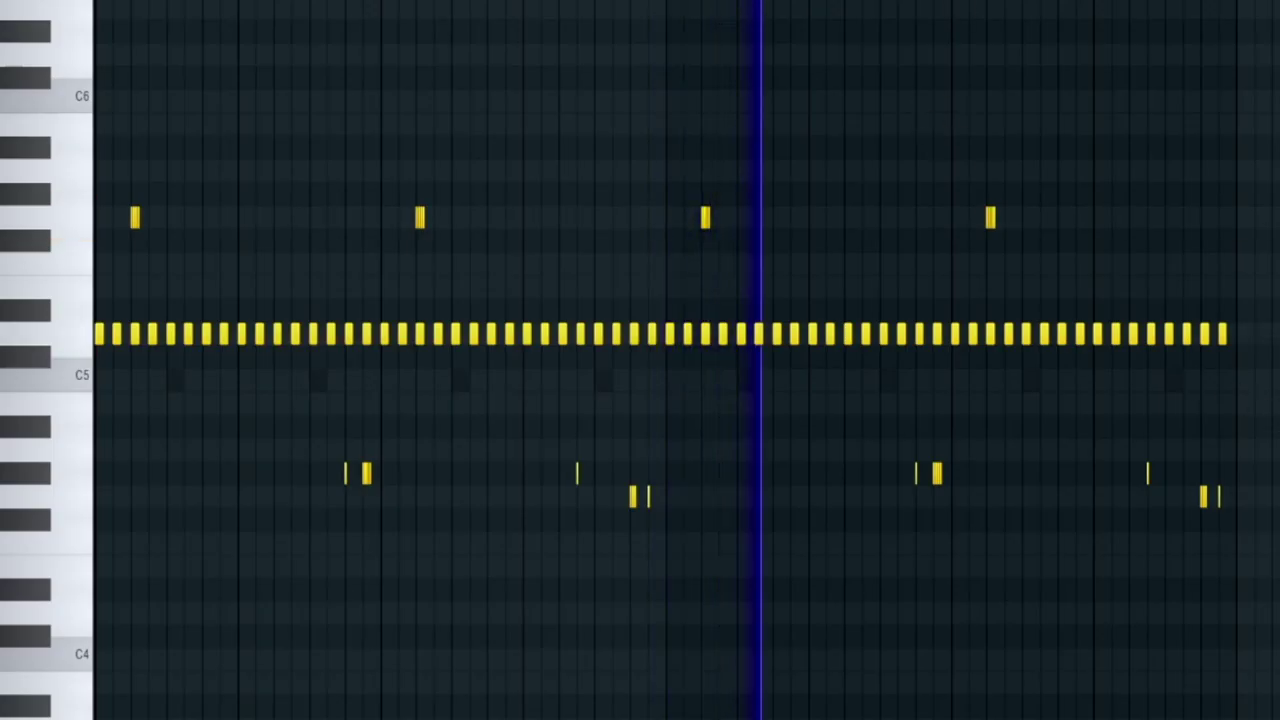
Step: Select the low hi-hat notes in bars 4 and 8, move them down two semitones, and clear the selection
left_click_drag(1275, 420, 578, 483)
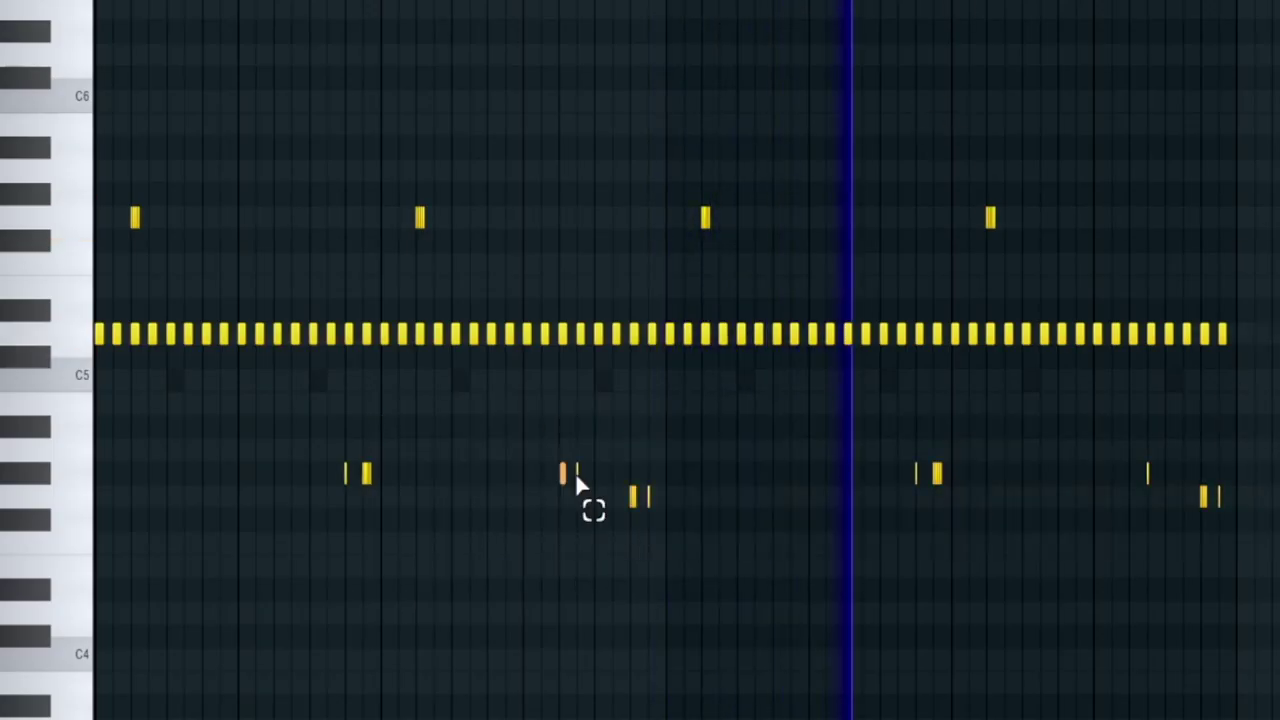
left_click_drag(994, 417, 1262, 576)
key("shift+Down")
key("shift+Down")
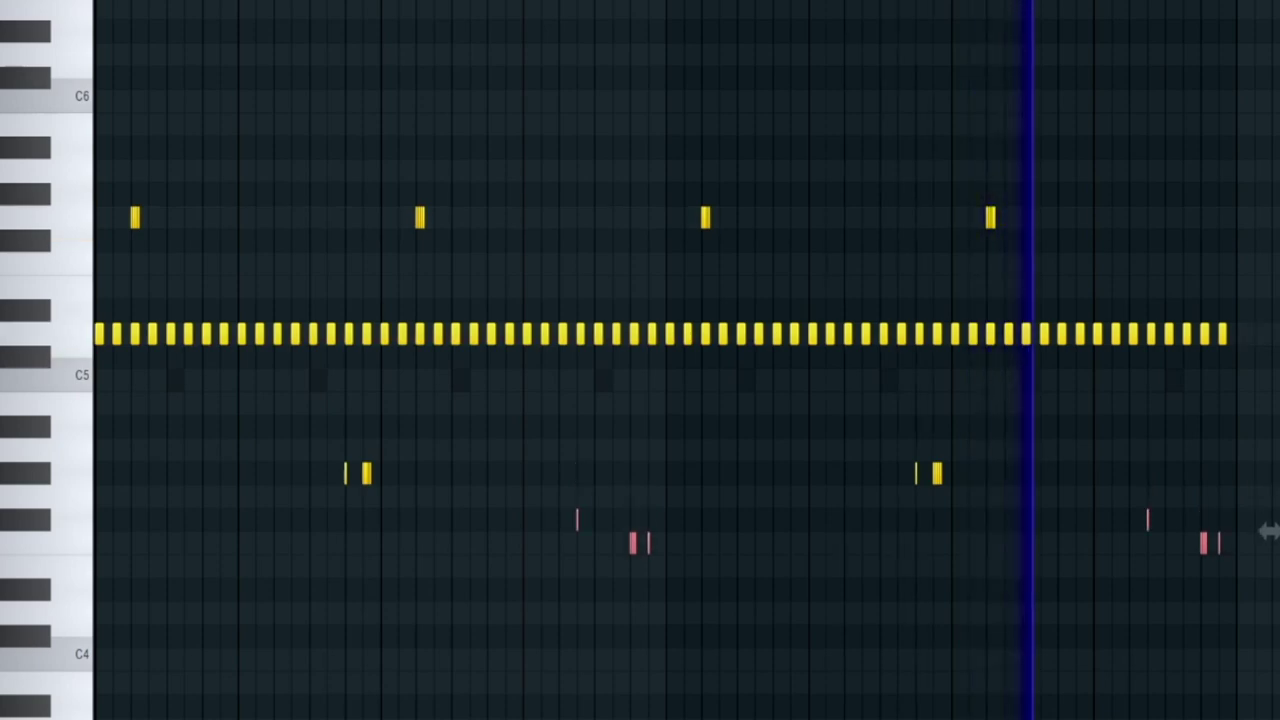
key("ctrl+d")
Step: Audition the Industry Drums clap samples against the channel rack, and open the piano roll of the snare - embarrassed 2 channel
key("F6")
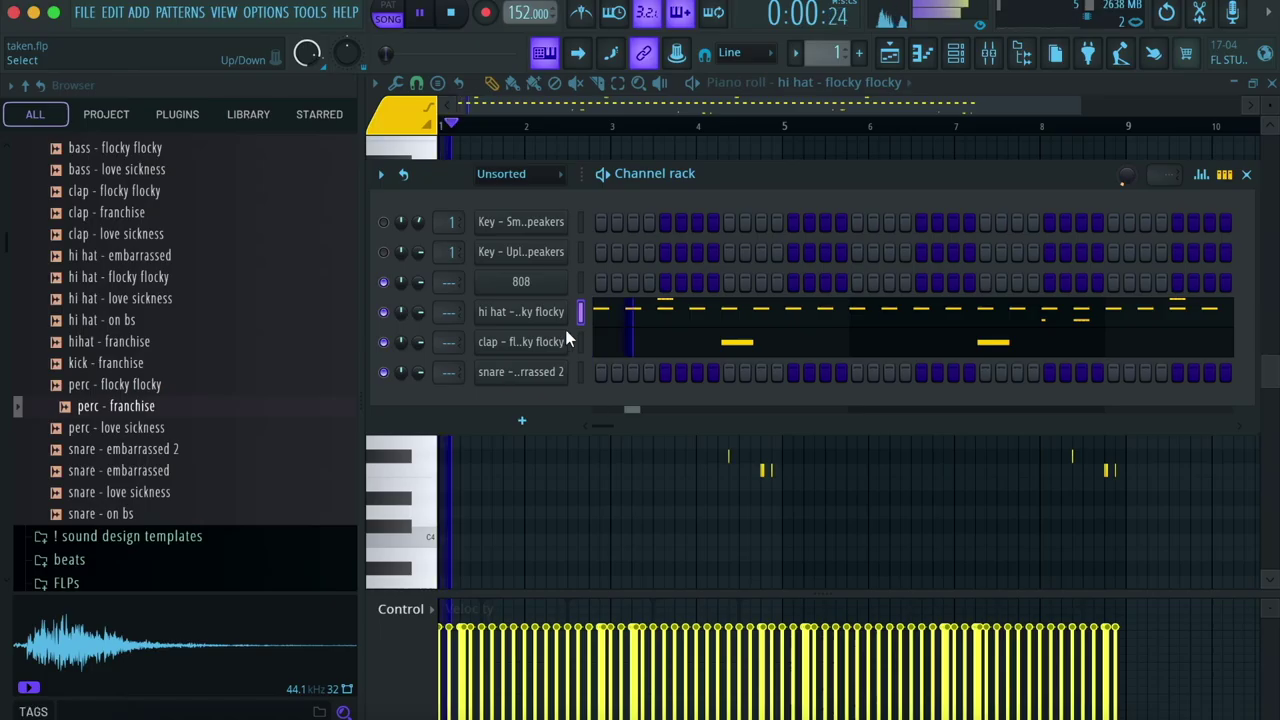
scroll(157, 338, "up", 3)
left_click(117, 319)
left_click(123, 305)
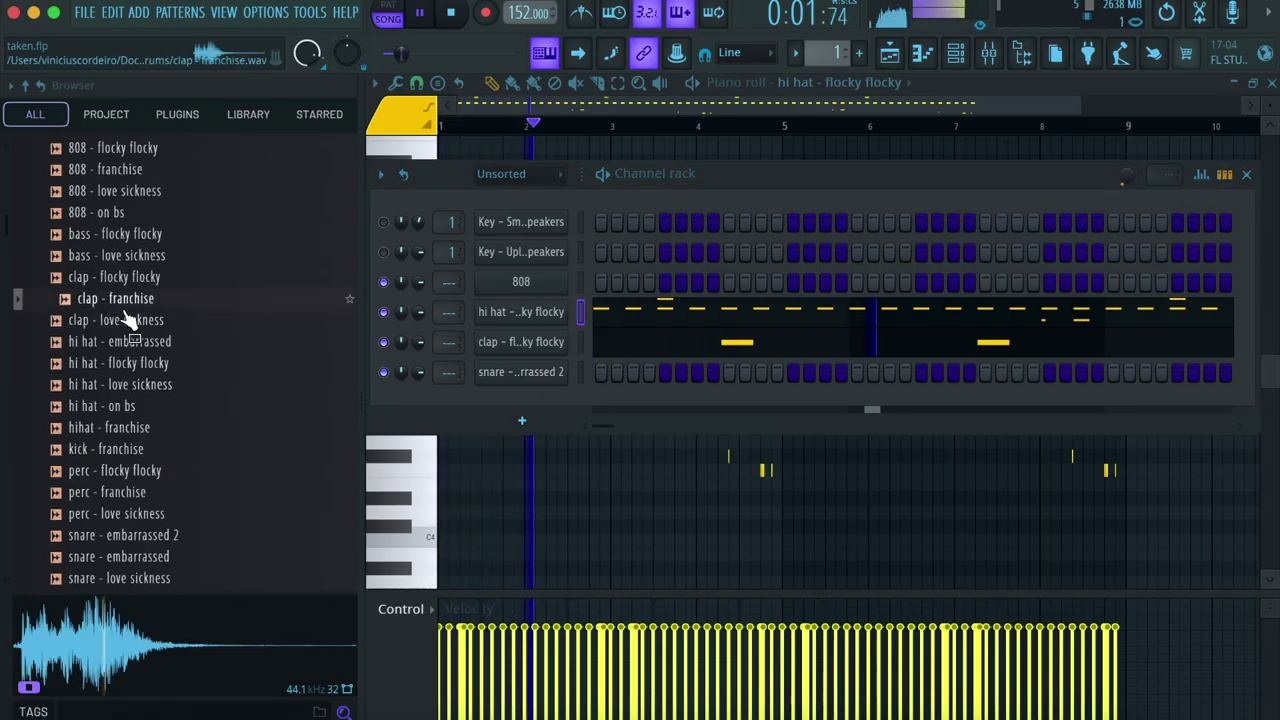
left_click(143, 322)
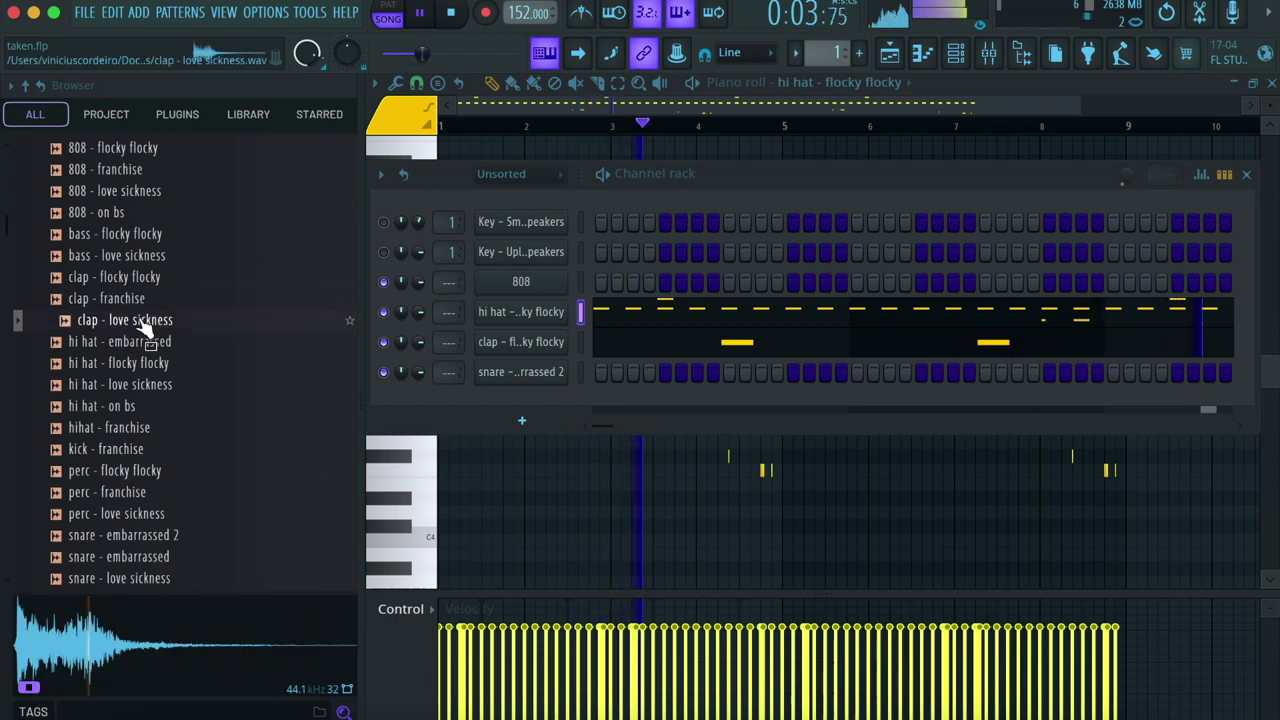
right_click(560, 372)
left_click(634, 368)
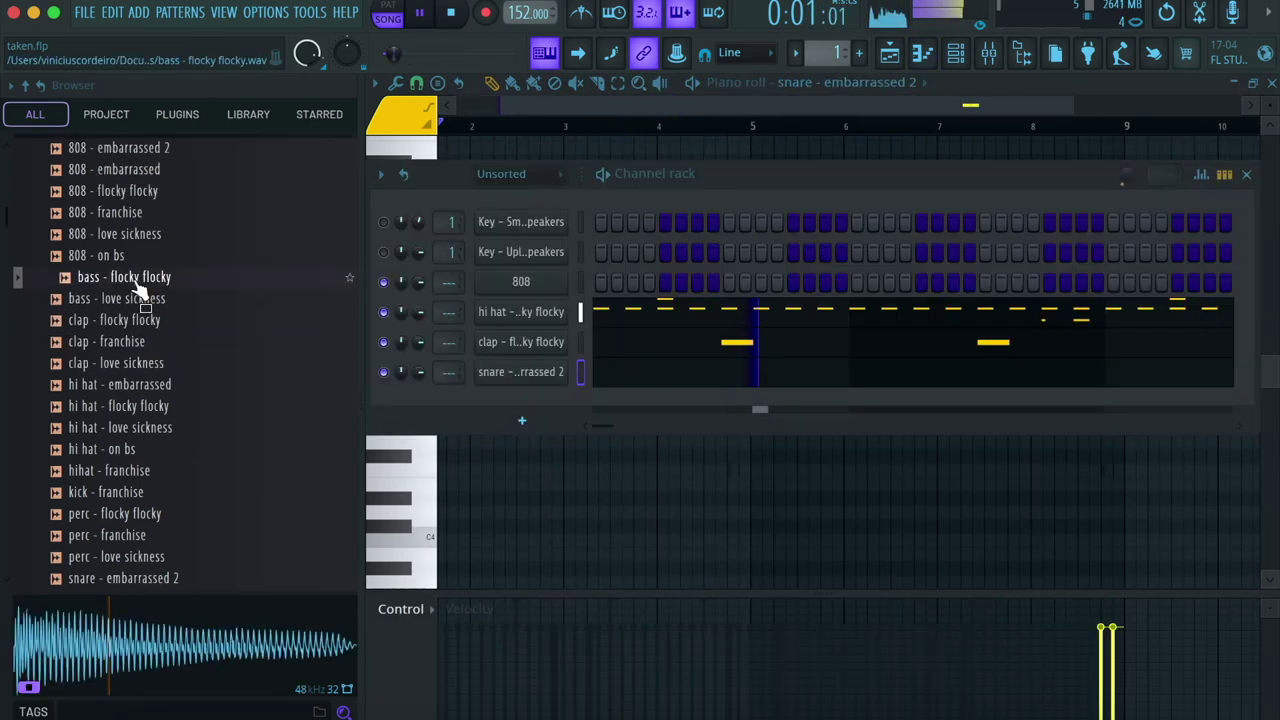
Step: Audition the 808 samples in Industry Drums and load 808 - love sickness into the 808 channel
left_click(157, 258)
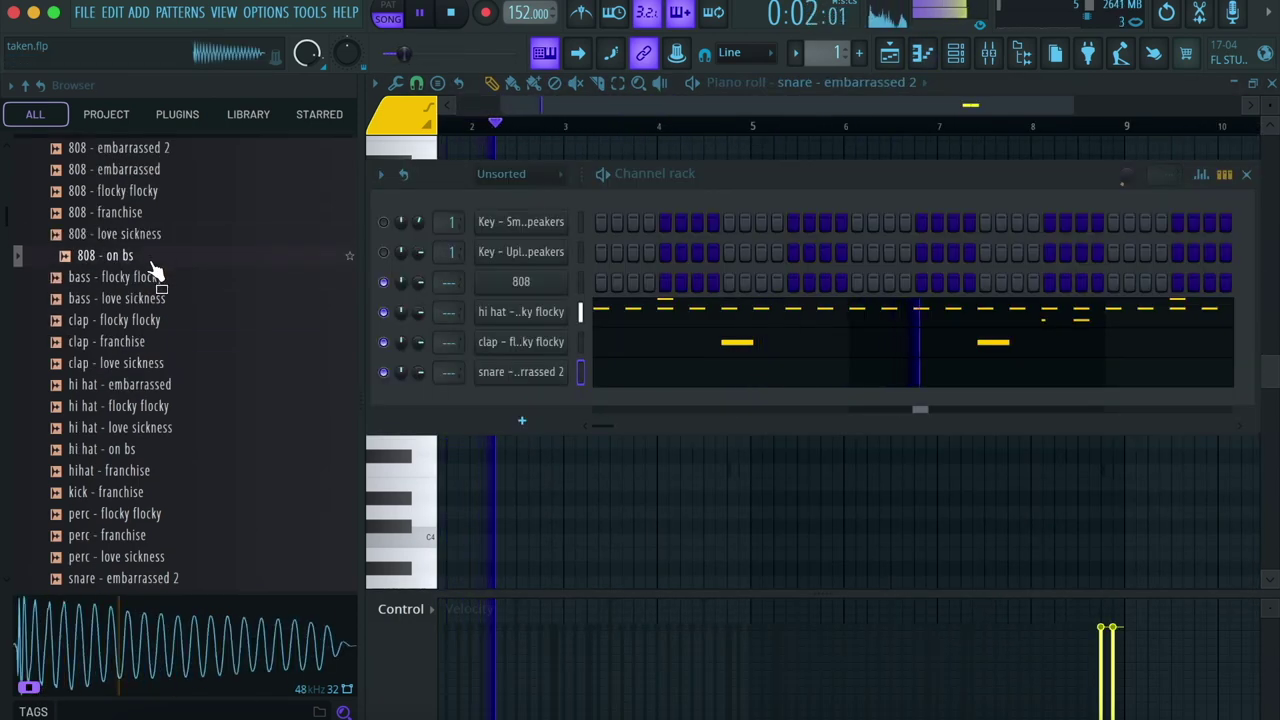
scroll(160, 308, "up", 2)
left_click(155, 257)
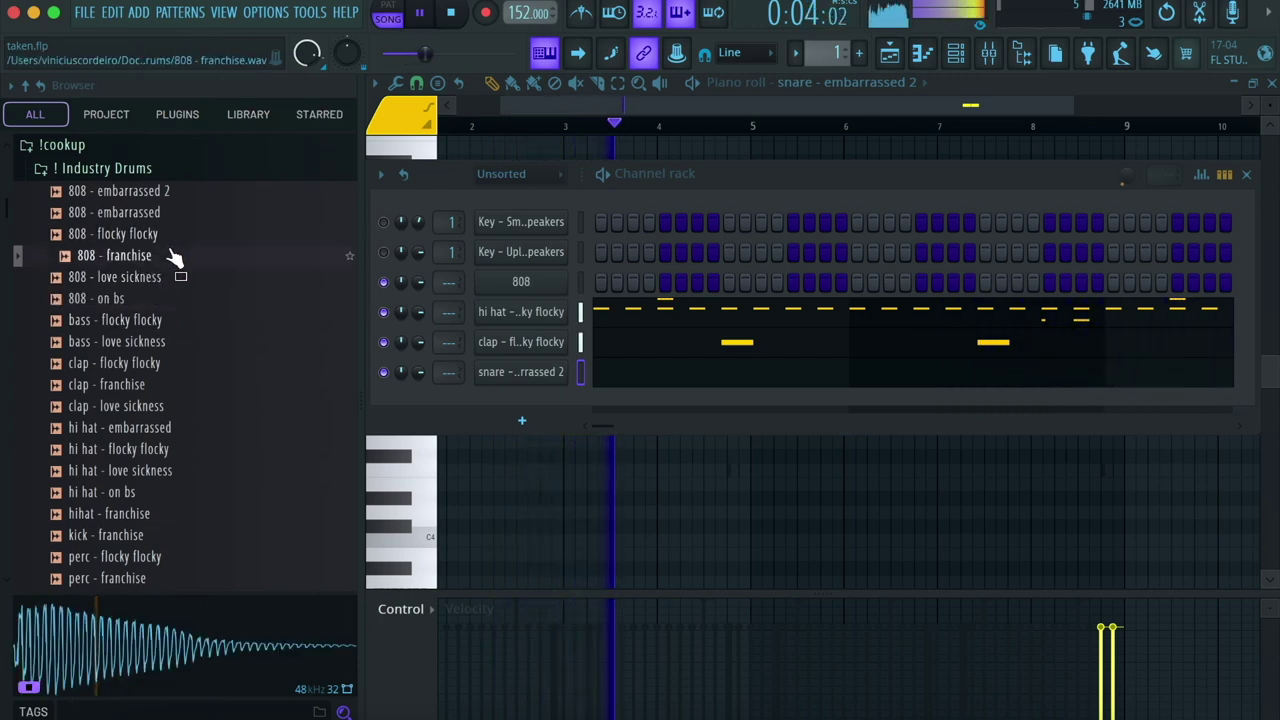
left_click(173, 236)
left_click(178, 217)
scroll(186, 252, "up", 2)
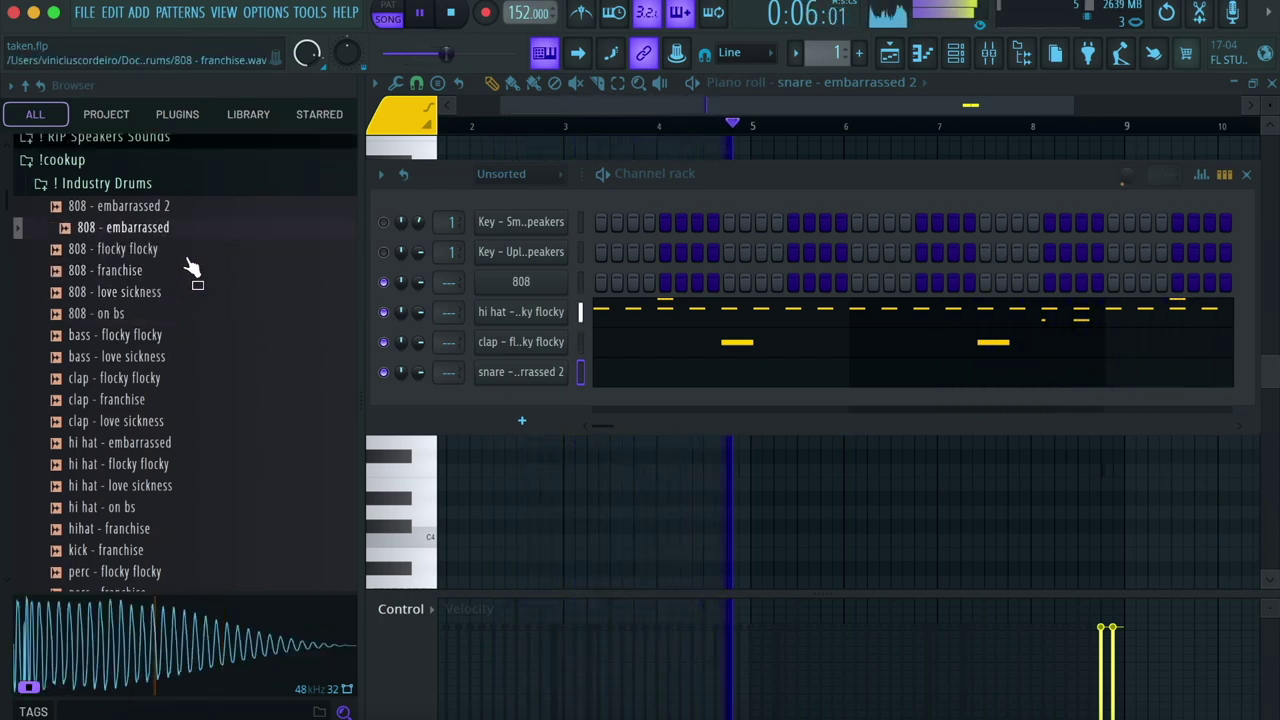
left_click(183, 240)
left_click(187, 302)
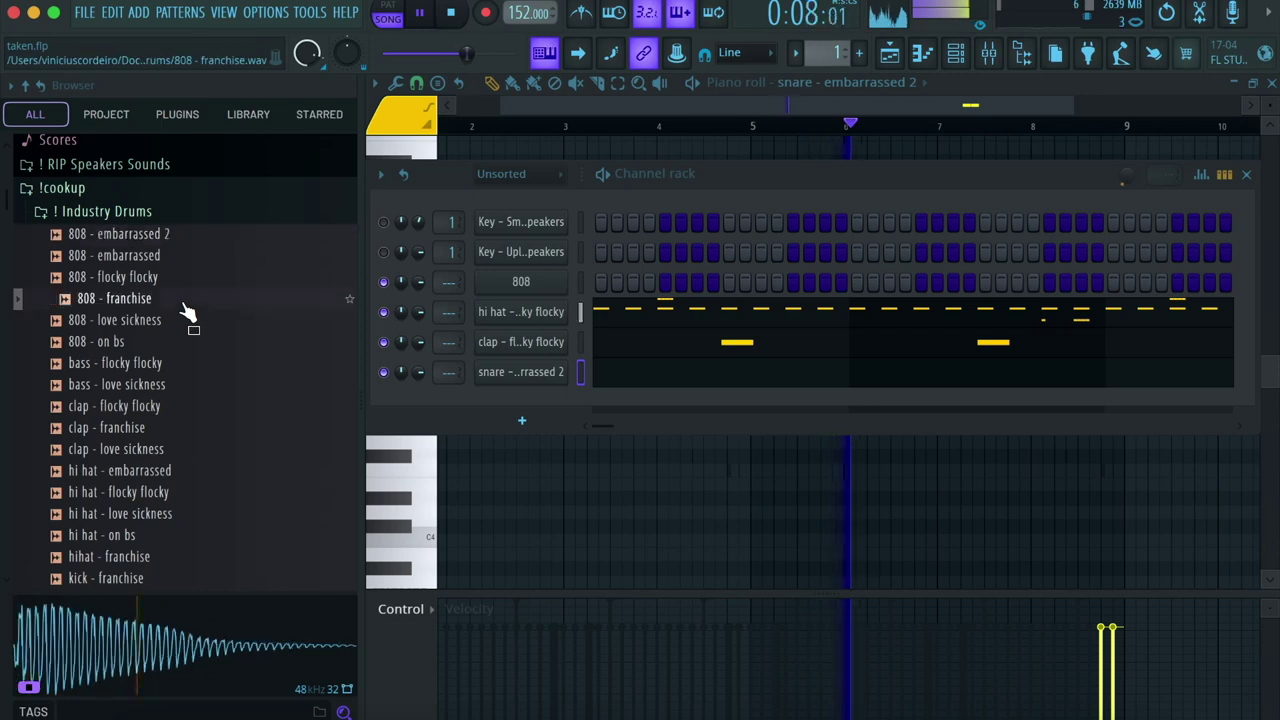
left_click(181, 326)
left_click_drag(466, 291, 530, 283)
Step: In the 808 - love sickness piano roll, add a lower note late in bar 3 and make the notes legato
right_click(564, 275)
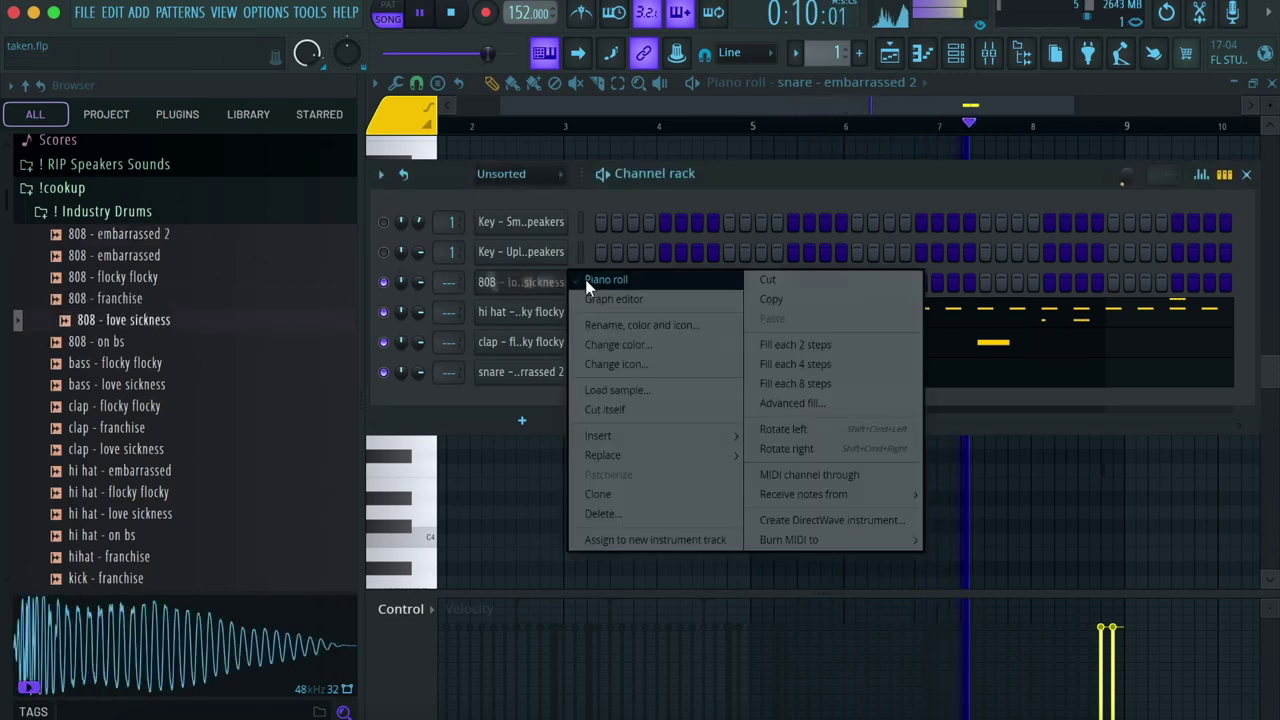
left_click(588, 282)
scroll(550, 325, "left", 2)
scroll(610, 330, "down", 1)
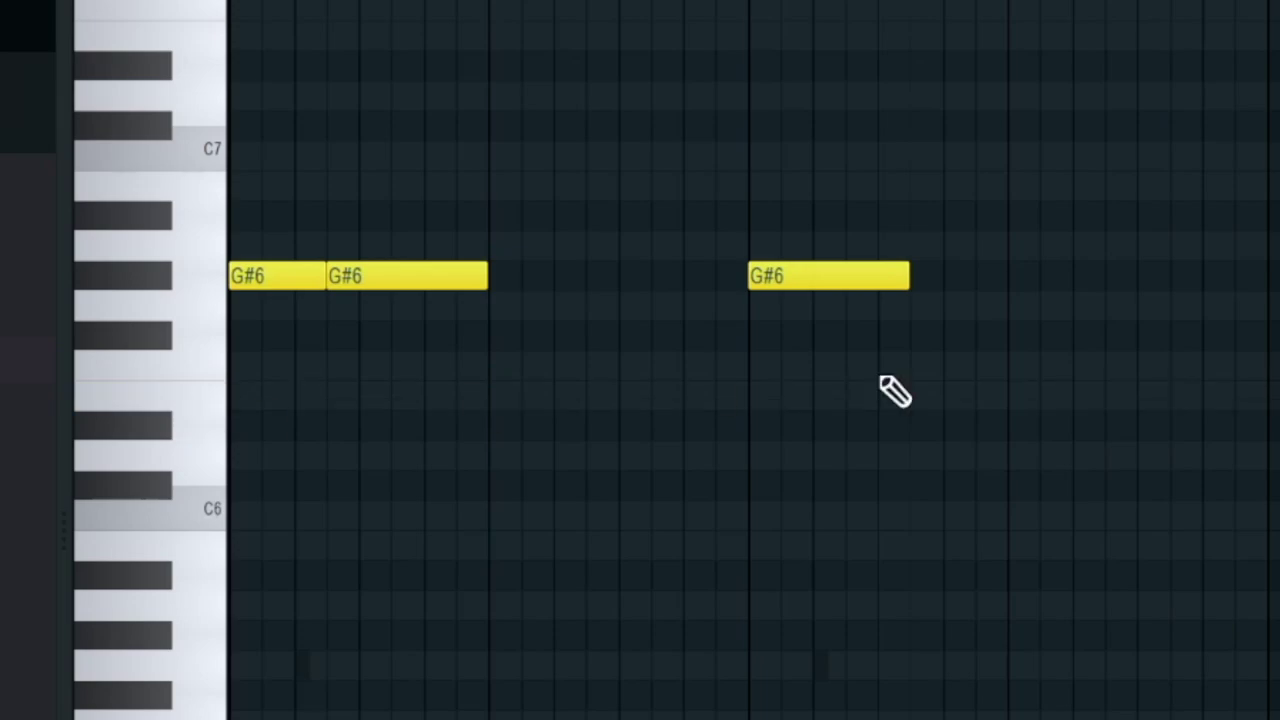
left_click(925, 365)
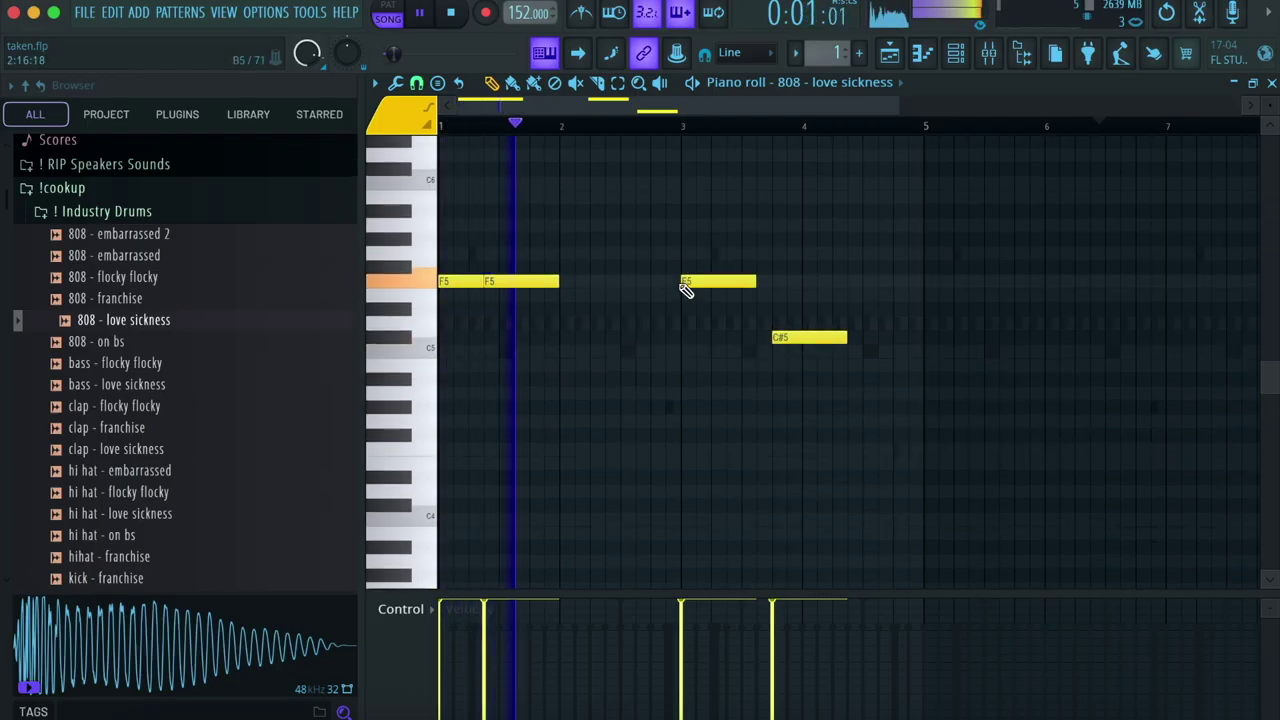
key("ctrl+l")
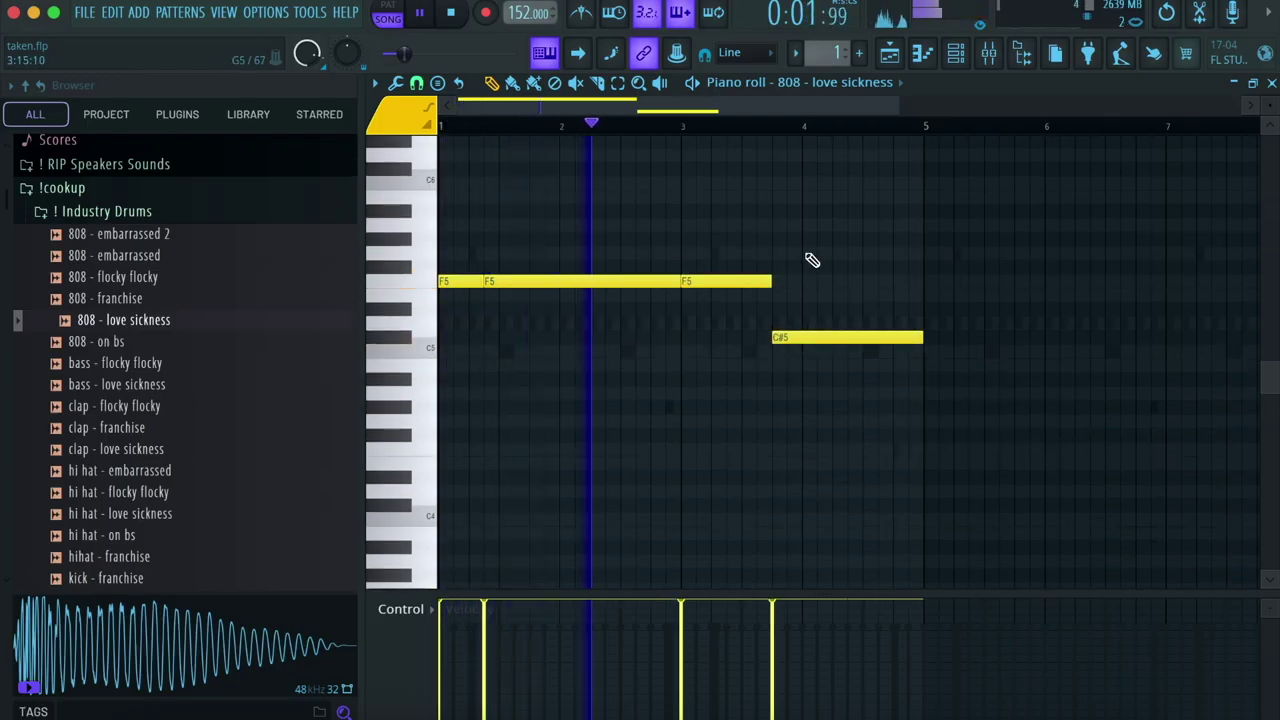
Step: Shorten the C#5 note to end early in bar 4 and add two more C#5 notes in that bar
left_click_drag(930, 340, 848, 338)
scroll(845, 346, "up", 3)
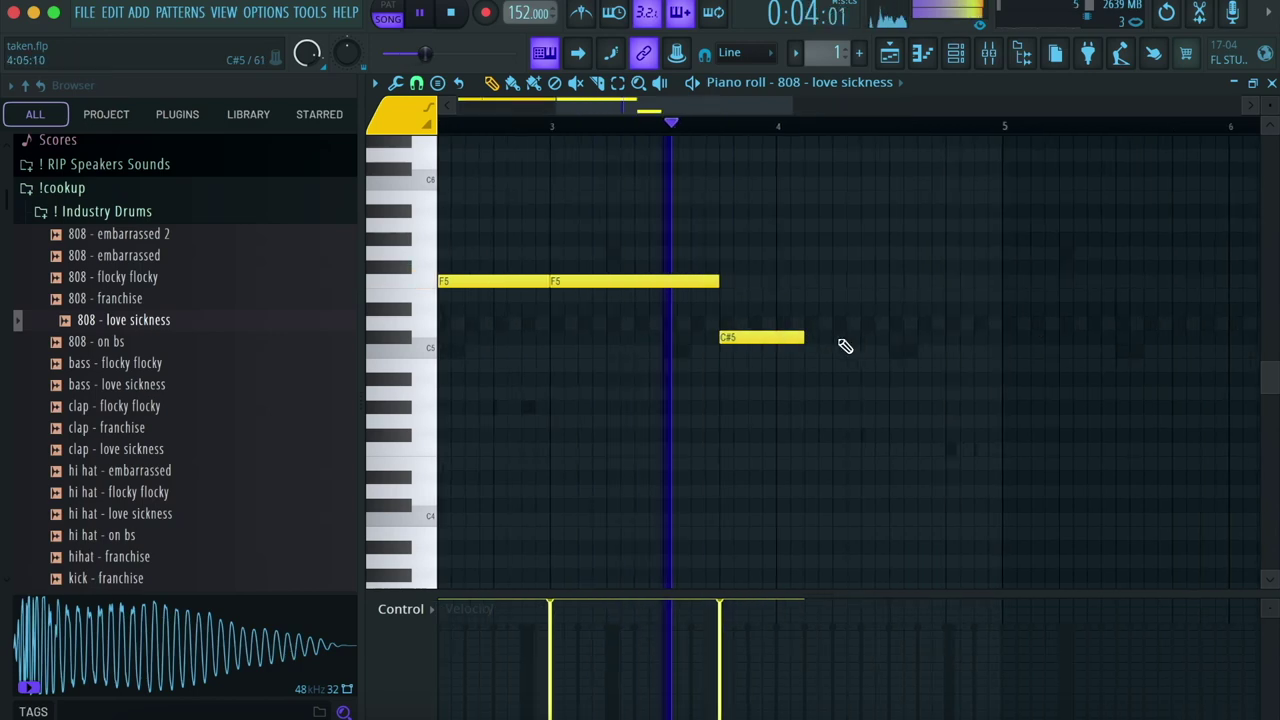
left_click(834, 338)
left_click(943, 338)
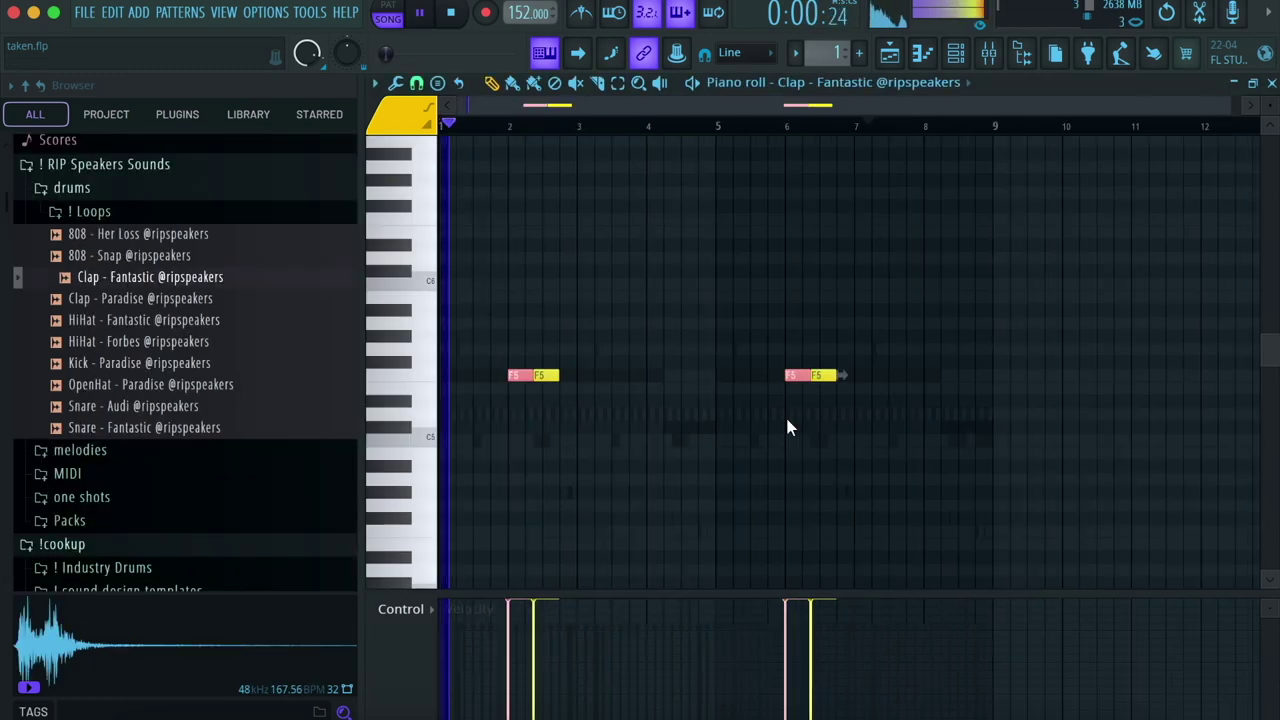
Step: Make the Clap - Fantastic F5 notes legato and shorten the long note leading up to bar 6
scroll(788, 414, "up", 2)
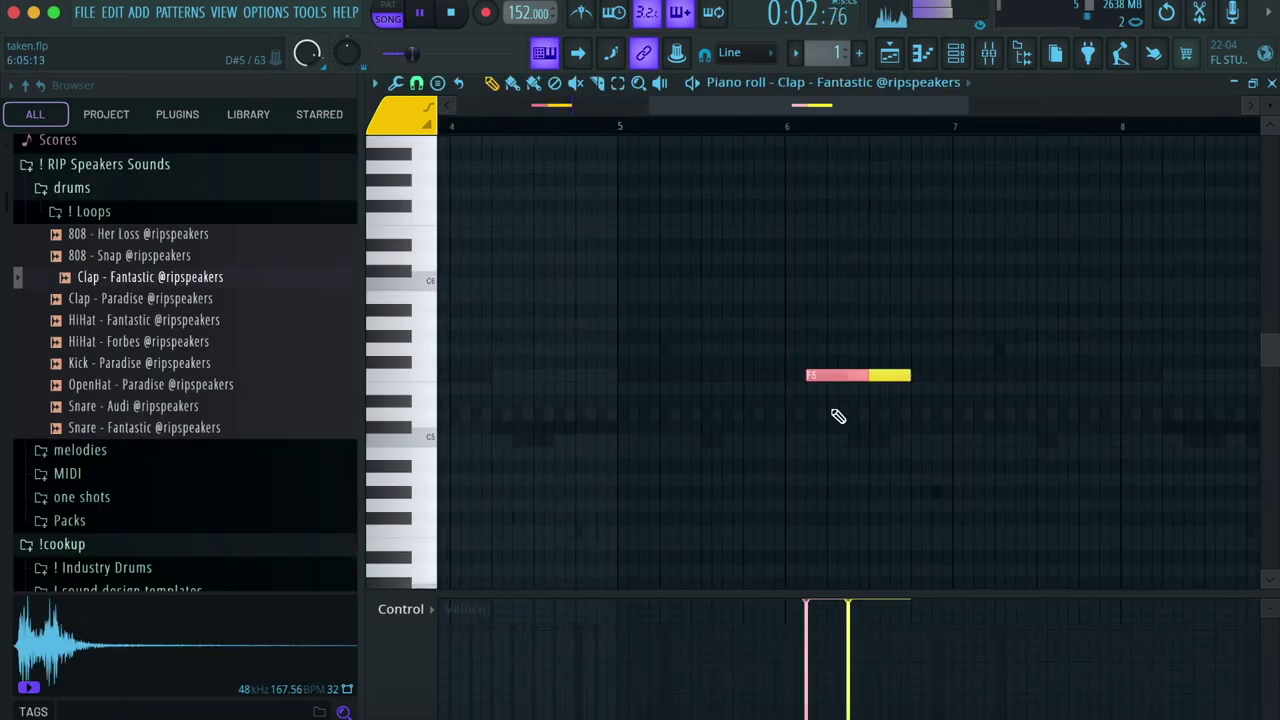
scroll(835, 417, "down", 3)
key("super+l")
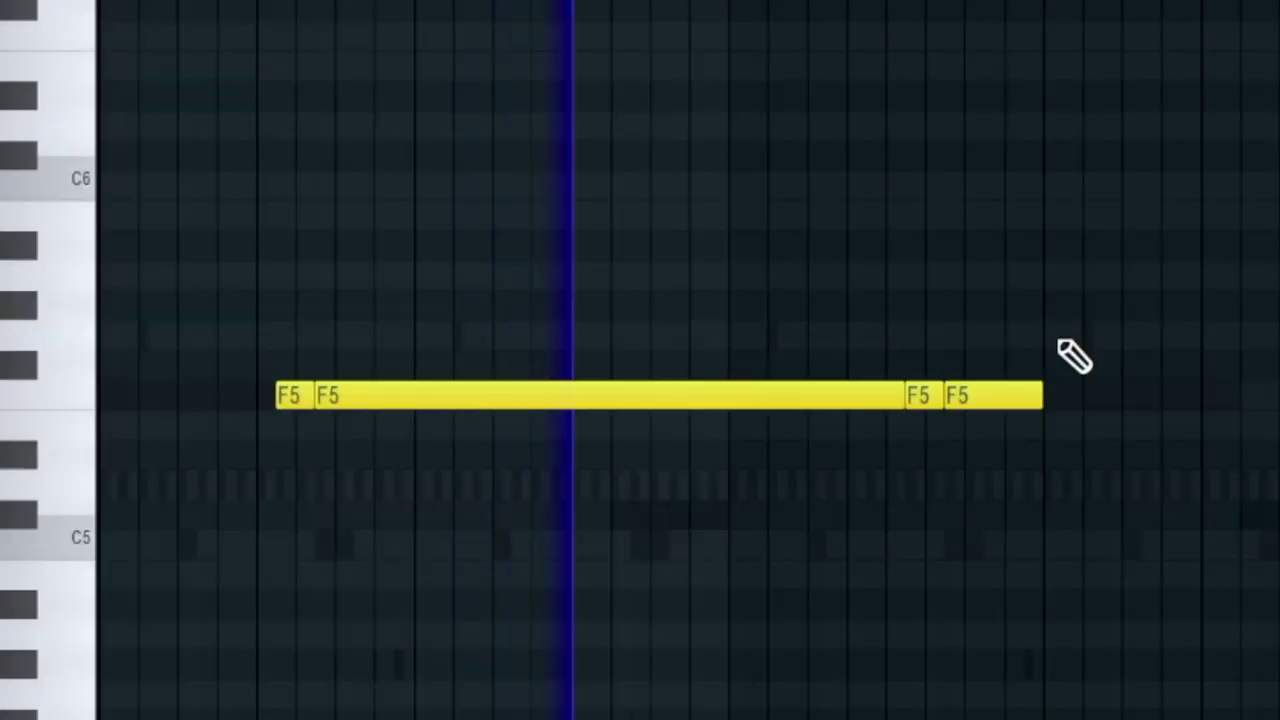
left_click_drag(906, 396, 791, 397)
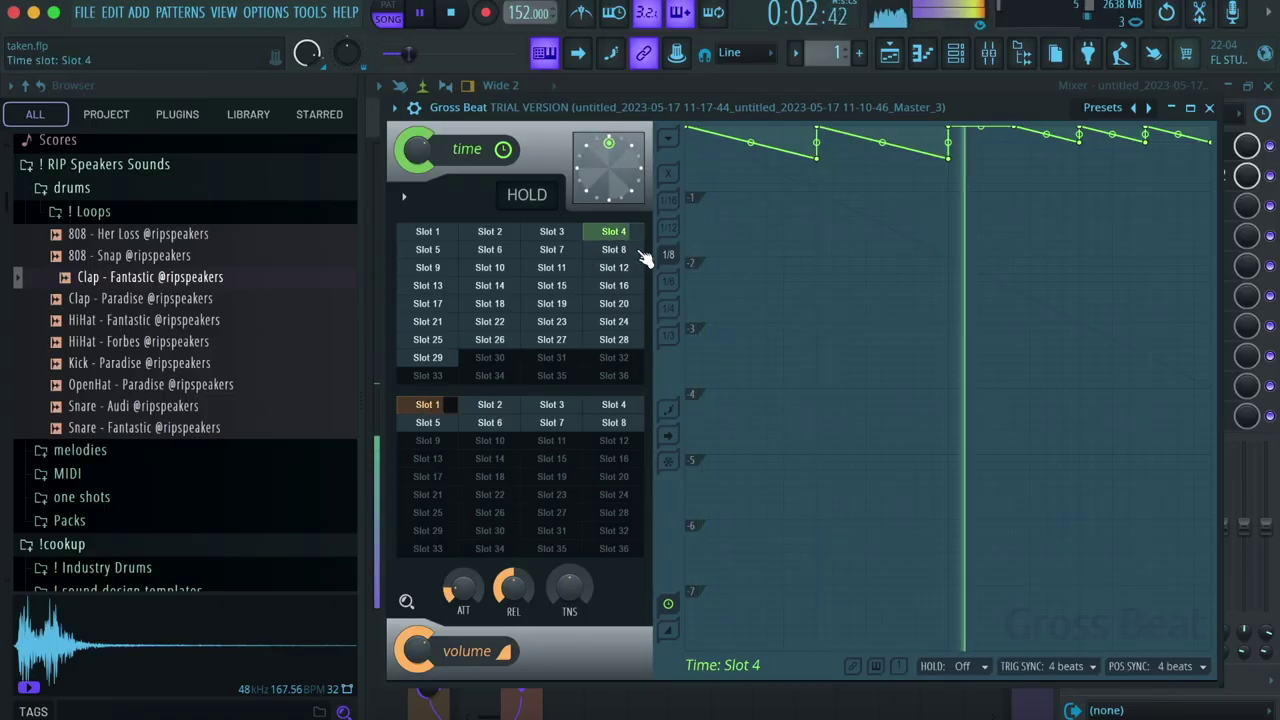
Step: Switch Gross Beat's time effect to Slot 15 and close the plugin
left_click(550, 290)
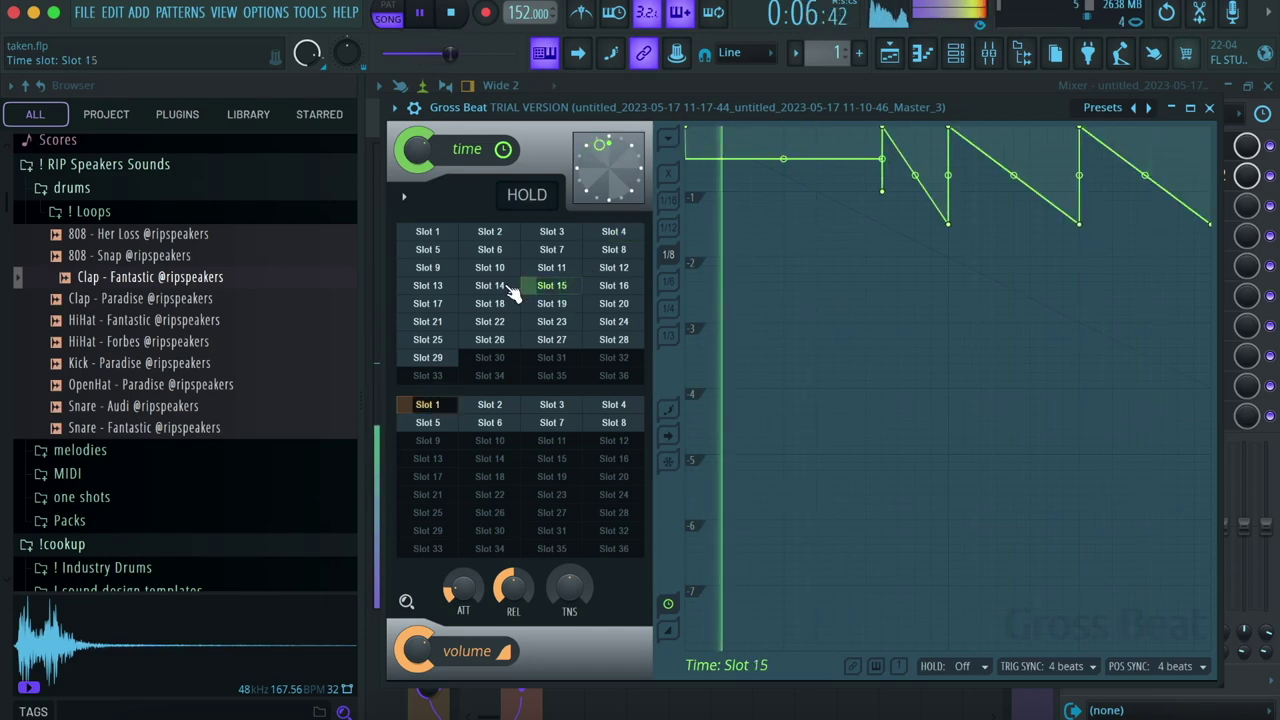
left_click(1209, 107)
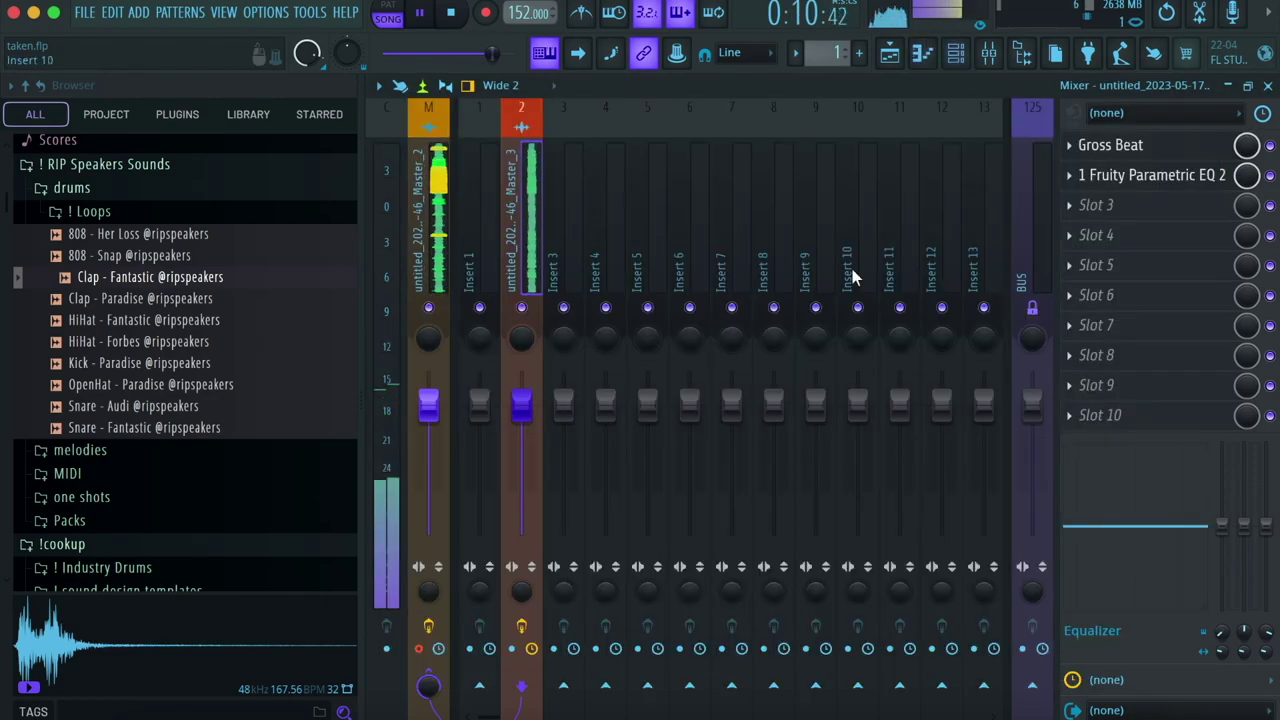
Step: Arm mixer track 2 for recording and render the project to audio
left_click(512, 648)
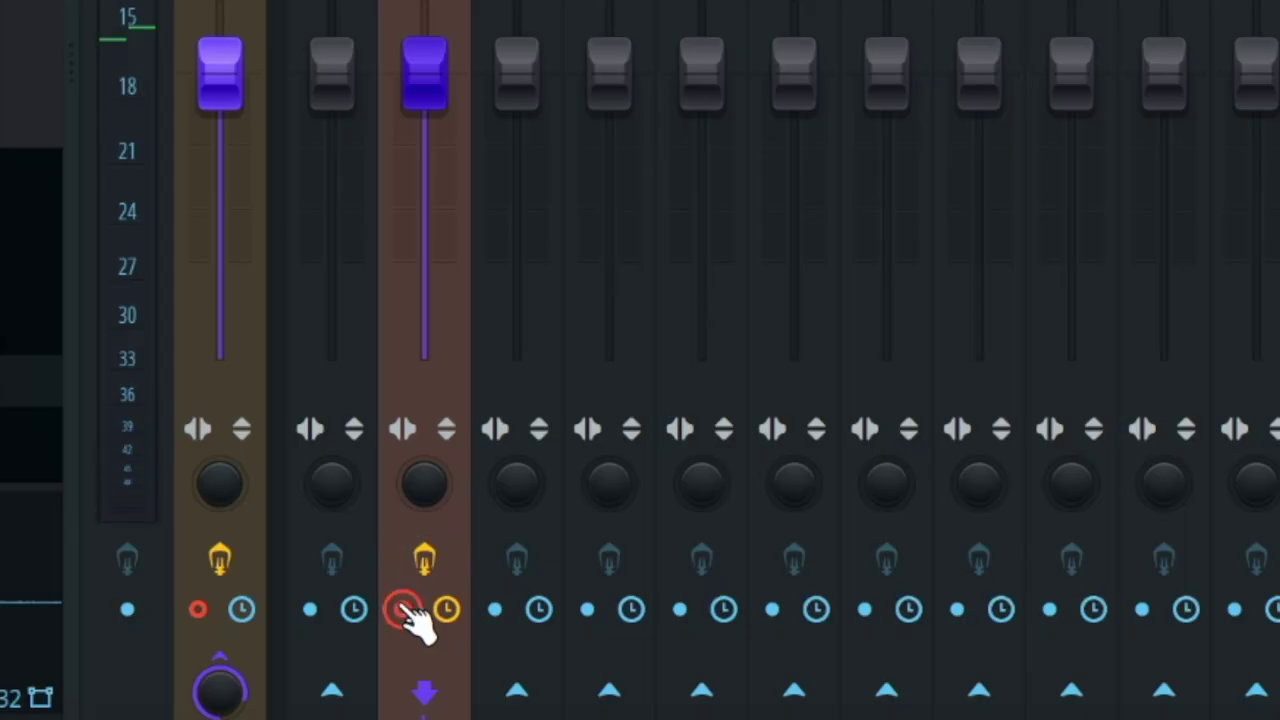
key("alt+r")
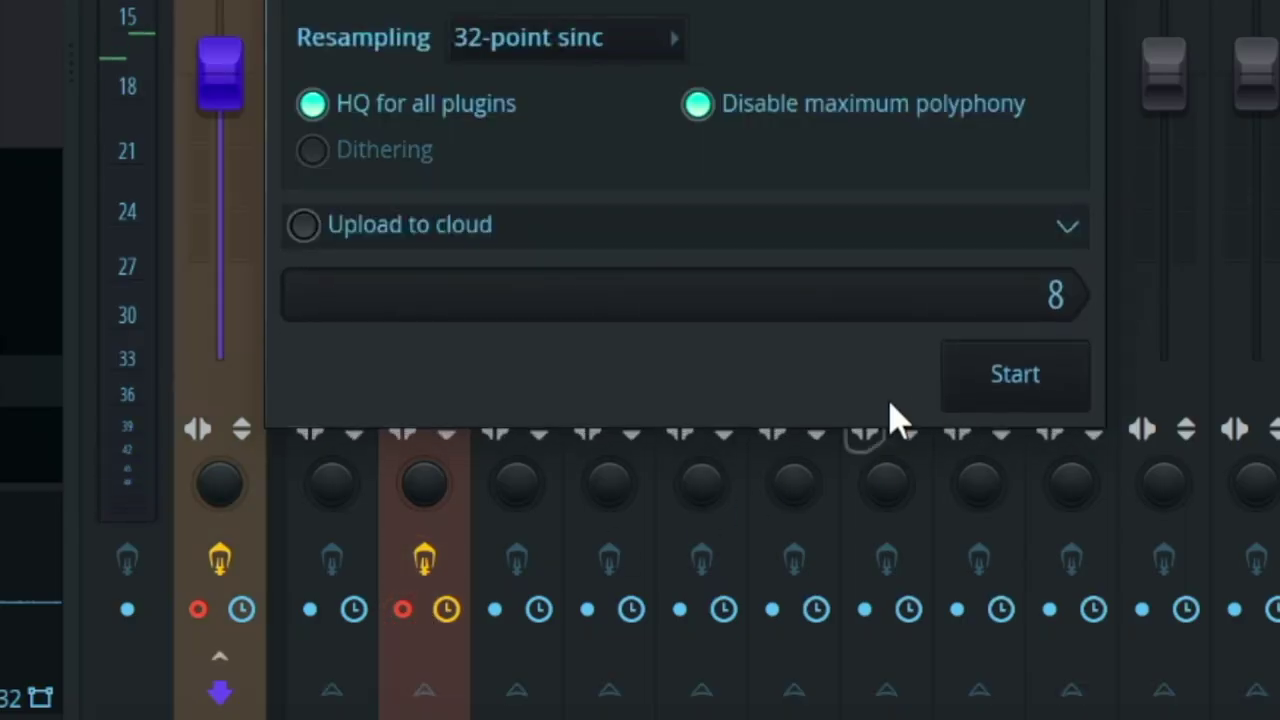
left_click(995, 380)
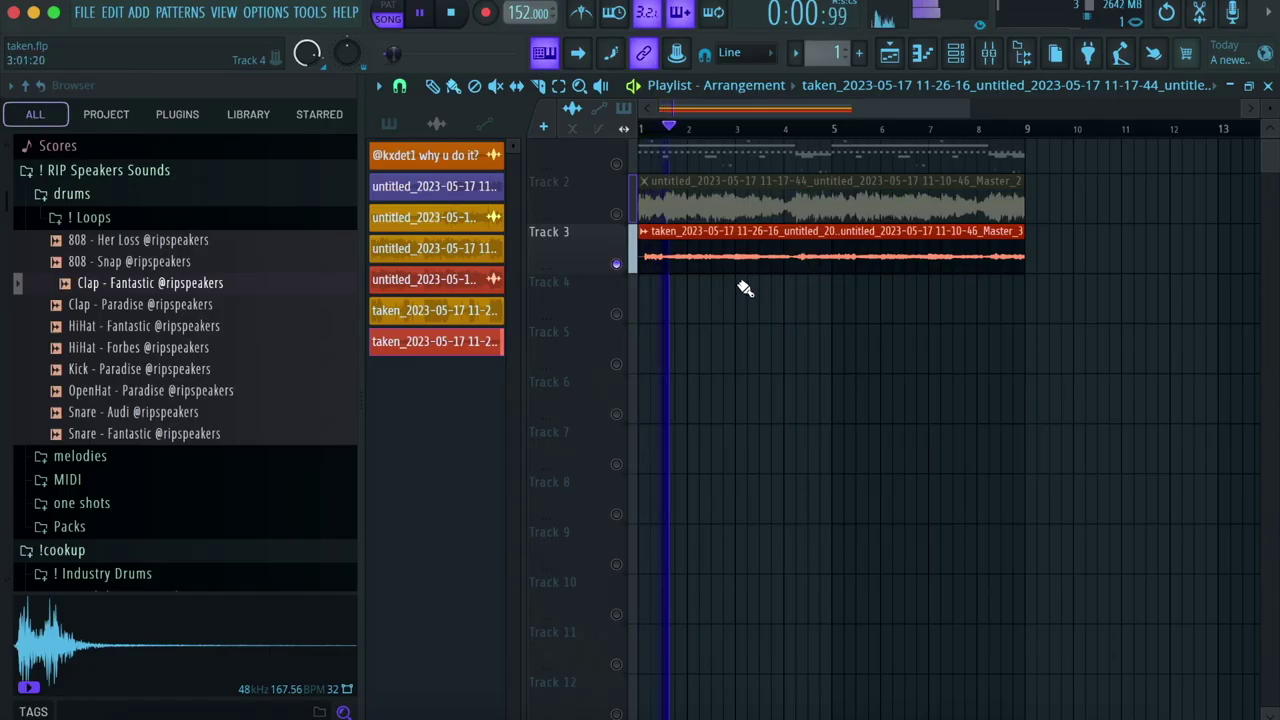
Step: Add the Delay BRIGADE effect to Slot 3 of the rendered audio's mixer track
scroll(745, 288, "up", 3)
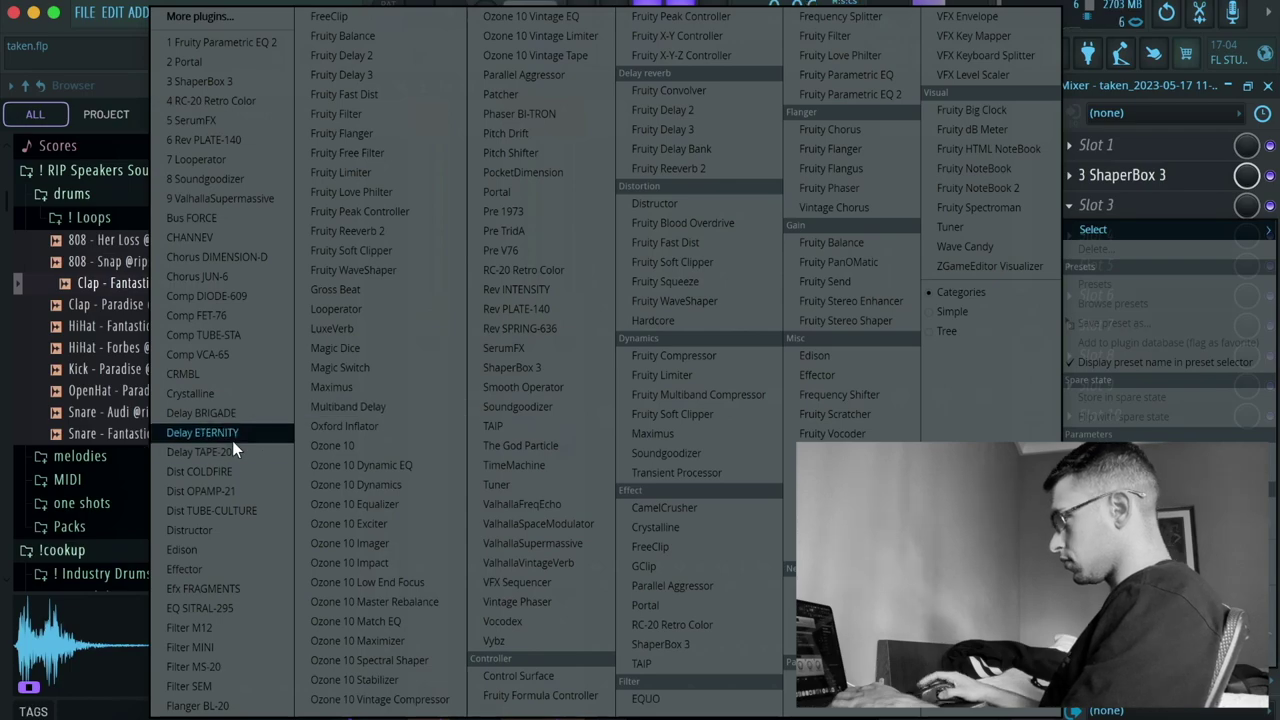
left_click(201, 413)
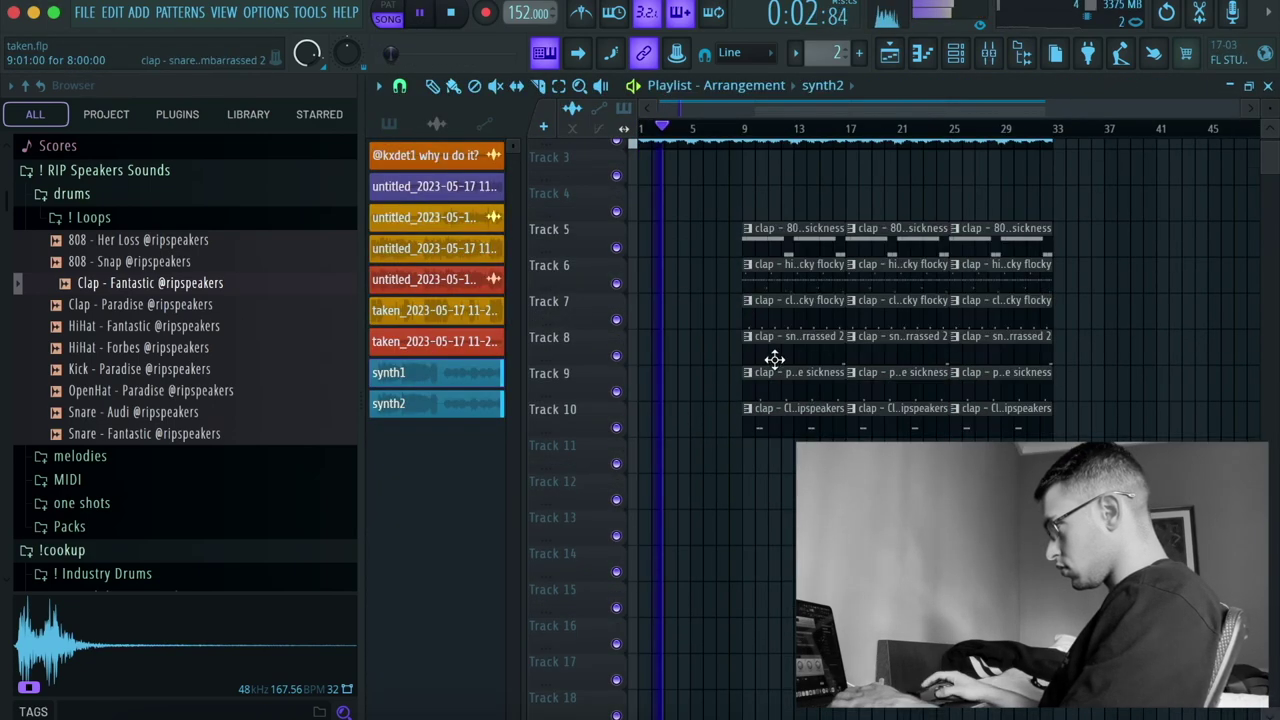
Step: Delete the perc, Clap - Fantastic and synth2 clips at bar 9, and duplicate the arrangement section to continue from bar 33
right_click(800, 376)
right_click(800, 412)
scroll(820, 210, "up", 3)
right_click(800, 184)
key("ctrl+b")
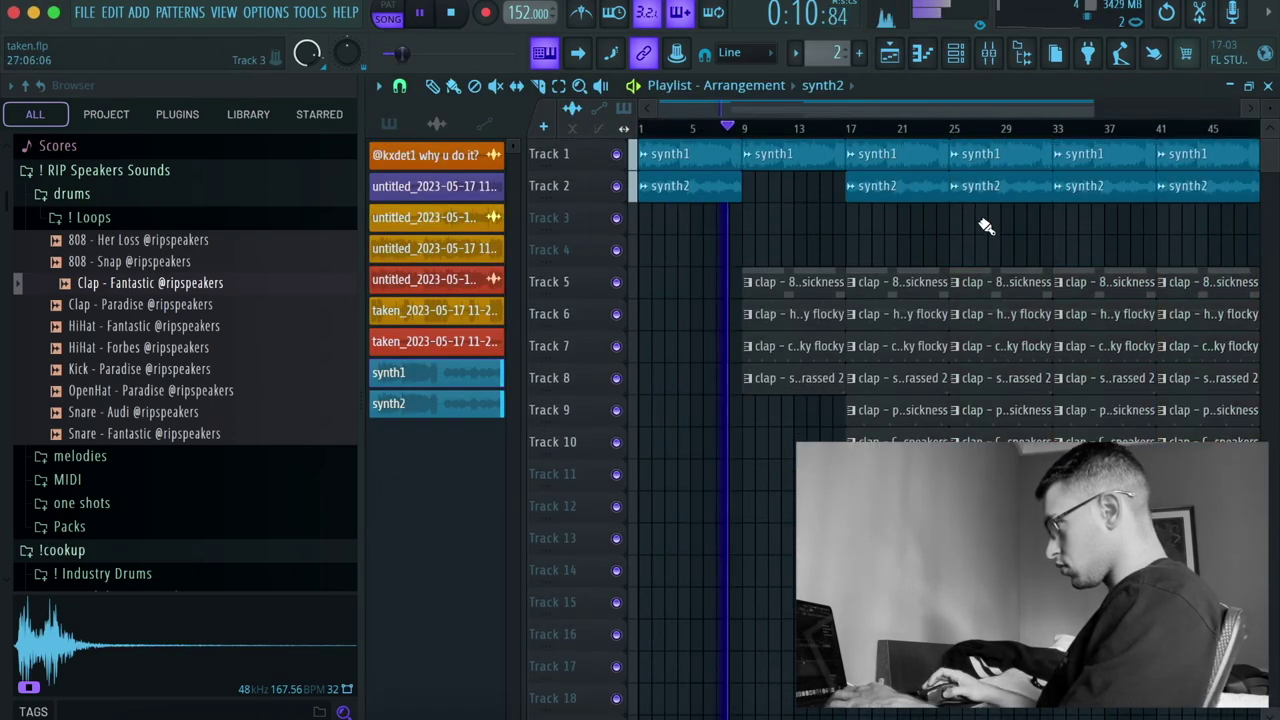
Step: Make the synth2 clip at bar 25 unique and delete the synth1 clip above it
left_click(956, 183)
right_click(1000, 155)
scroll(810, 238, "right", 3)
scroll(802, 236, "up", 3)
left_click(777, 366)
scroll(780, 300, "right", 3)
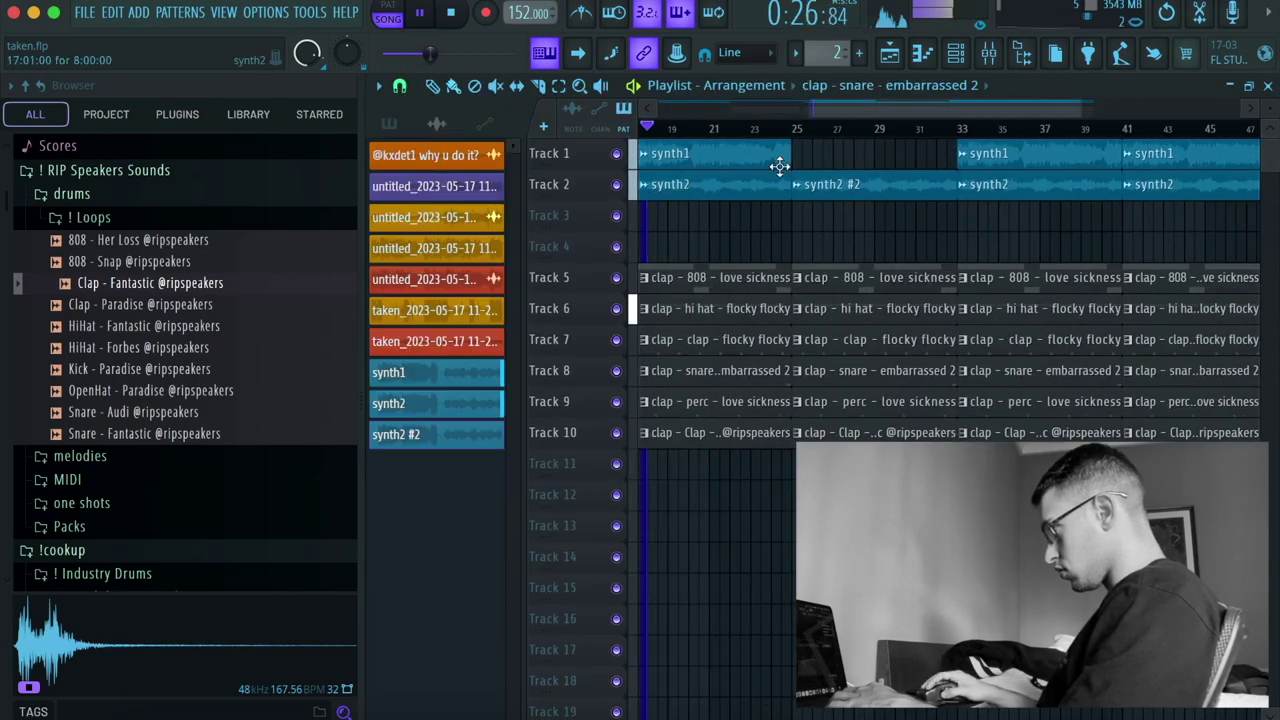
Step: Delete the snare, perc and Clap - Fantastic clips at bar 25, and activate the Slice tool
scroll(800, 250, "down", 2)
right_click(846, 428)
right_click(846, 394)
right_click(846, 362)
key("c")
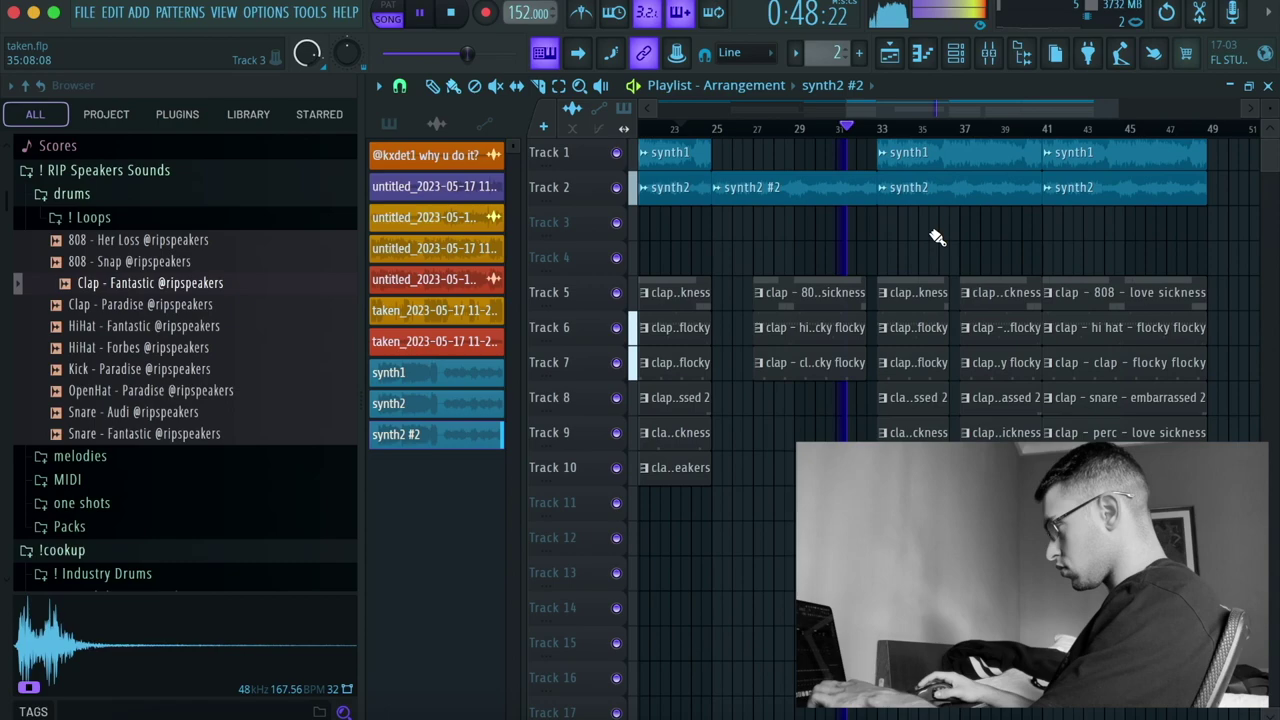
Step: Delete the synth2 clip at bar 33 and trim the hi-hat clip at bar 41 to start at bar 43
right_click(938, 188)
scroll(857, 223, "right", 3)
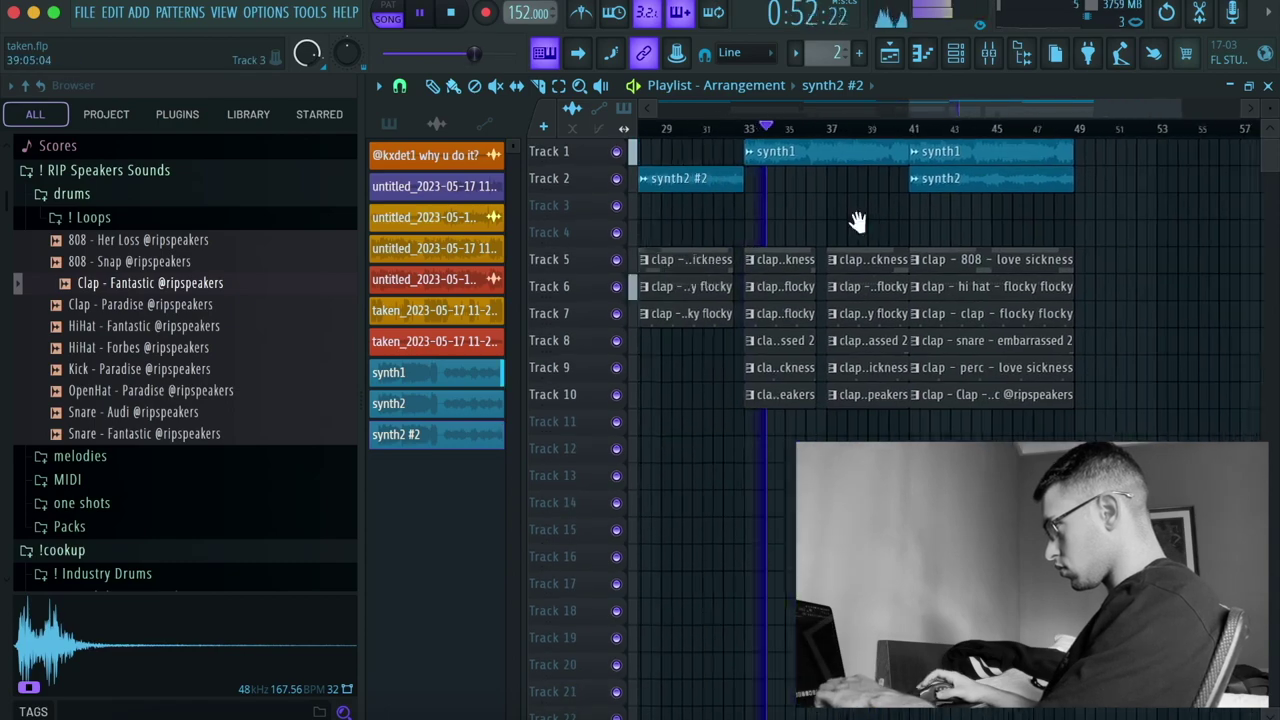
scroll(870, 215, "down", 2)
scroll(897, 227, "up", 3)
left_click_drag(898, 266, 984, 267)
scroll(984, 266, "down", 5)
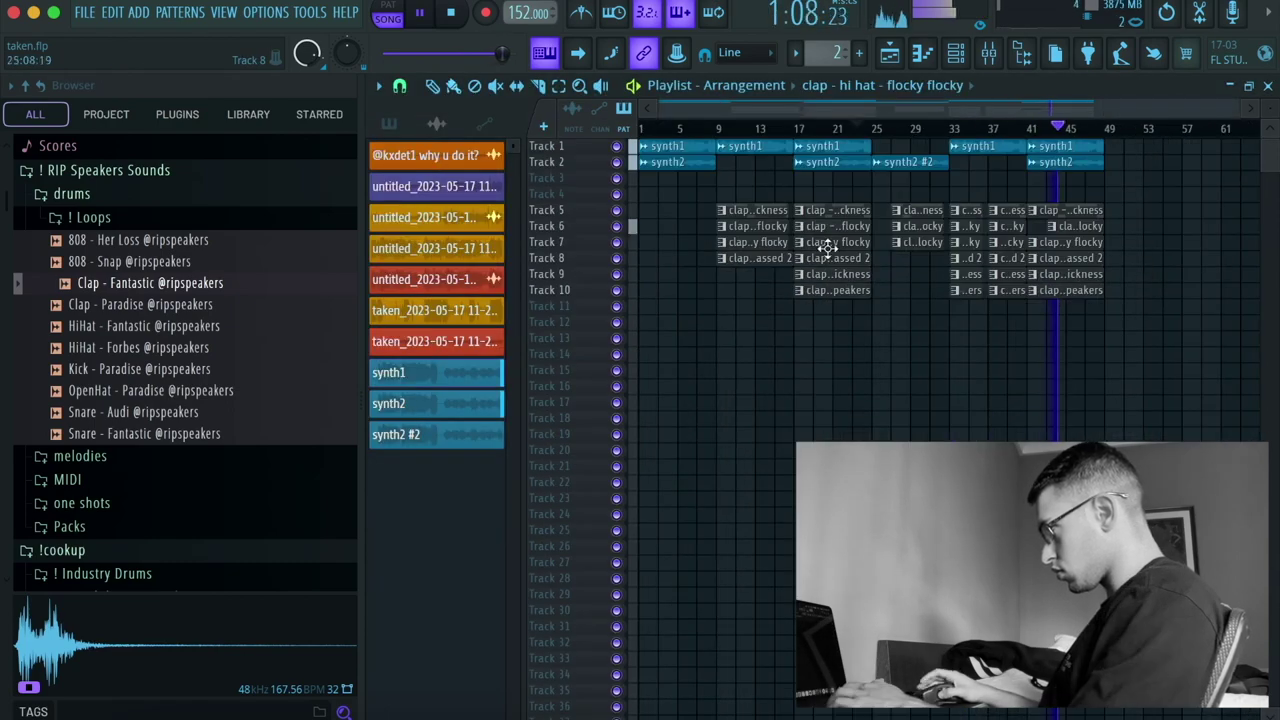